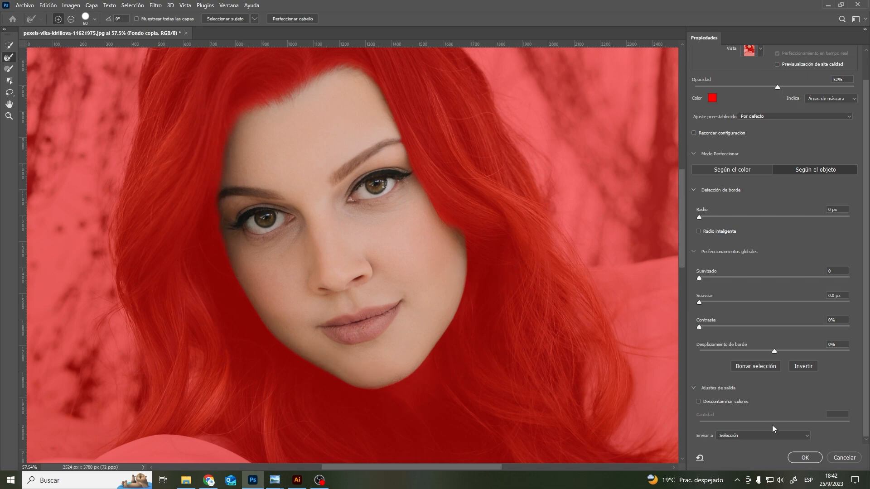
Output the refined face selection as a layer mask (Máscara de capa) on the Fondo copia layer
{"action": "left_click", "coordinate": [809, 436]}
{"action": "left_click", "coordinate": [757, 438]}
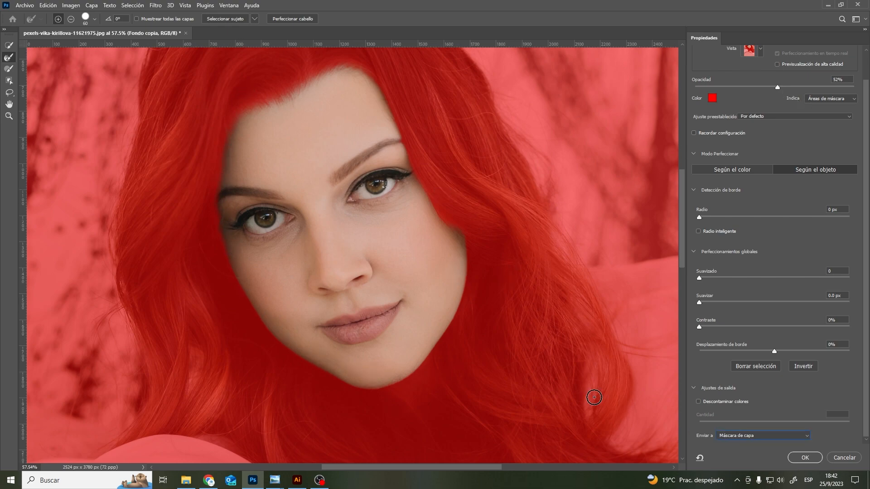
{"action": "left_click", "coordinate": [805, 458]}
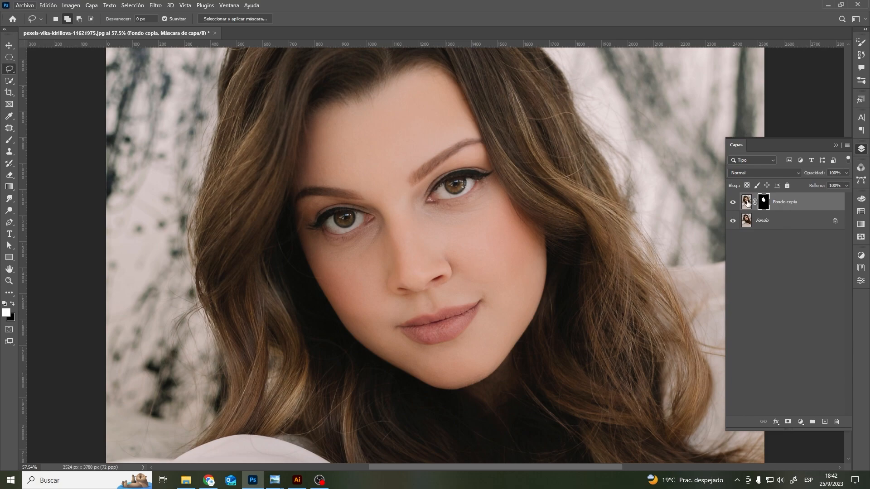
Open the Camera Raw filter on the Fondo copia image and set Temperatura to -20
{"action": "left_click", "coordinate": [746, 202]}
{"action": "left_click", "coordinate": [156, 5]}
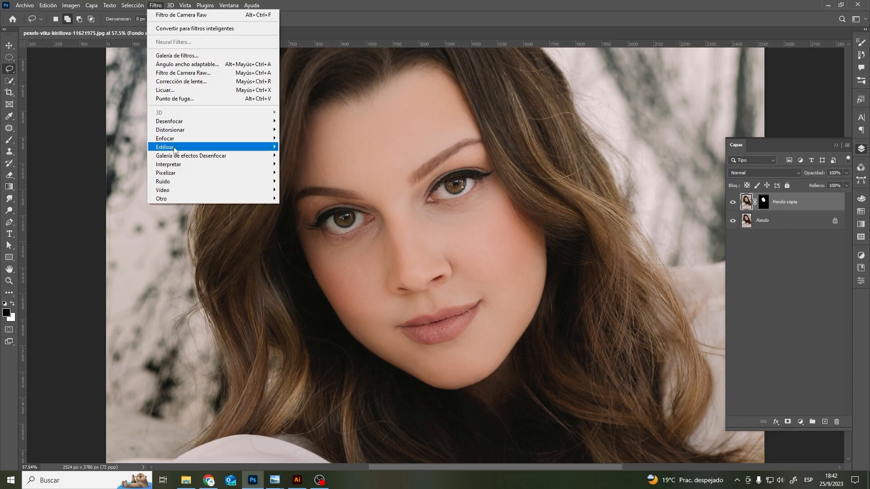
{"action": "left_click", "coordinate": [186, 73]}
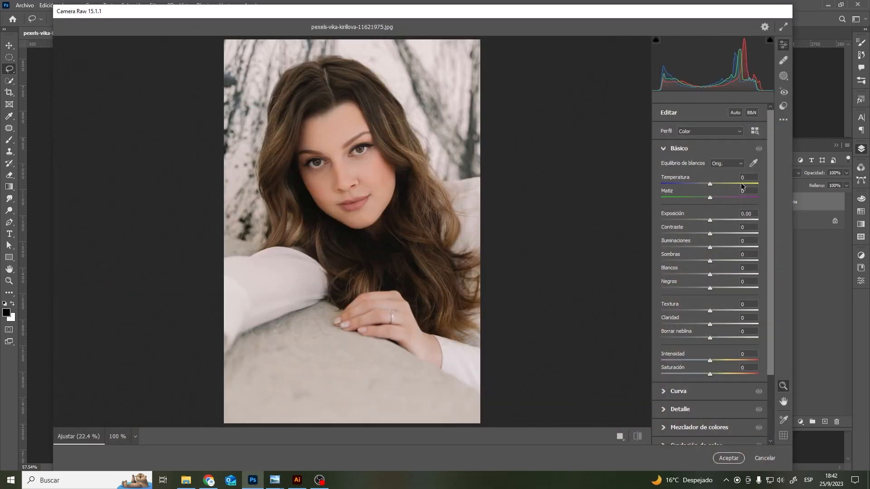
{"action": "left_click", "coordinate": [710, 185]}
{"action": "left_click_drag", "start_coordinate": [710, 184], "coordinate": [700, 185]}
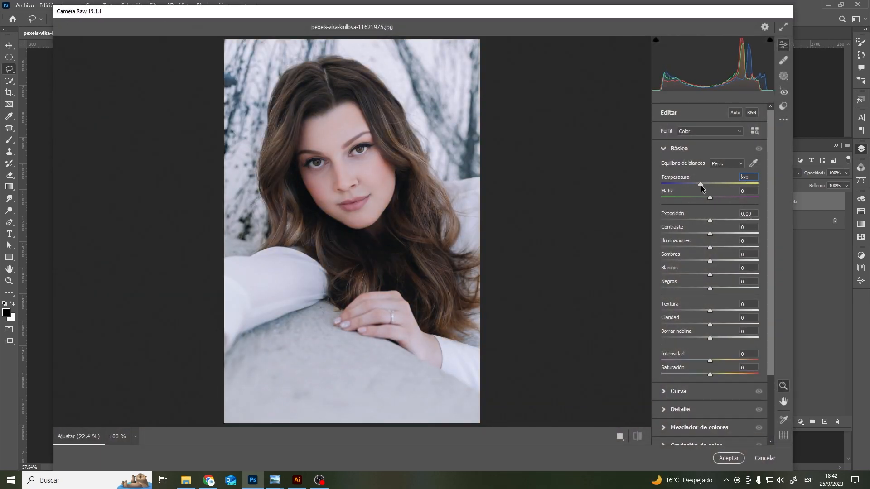
Apply Camera Raw with Iluminaciones +13, Blancos +59, Negros -28, Intensidad -47 and Saturación about -14
{"action": "left_click_drag", "start_coordinate": [710, 248], "coordinate": [739, 272]}
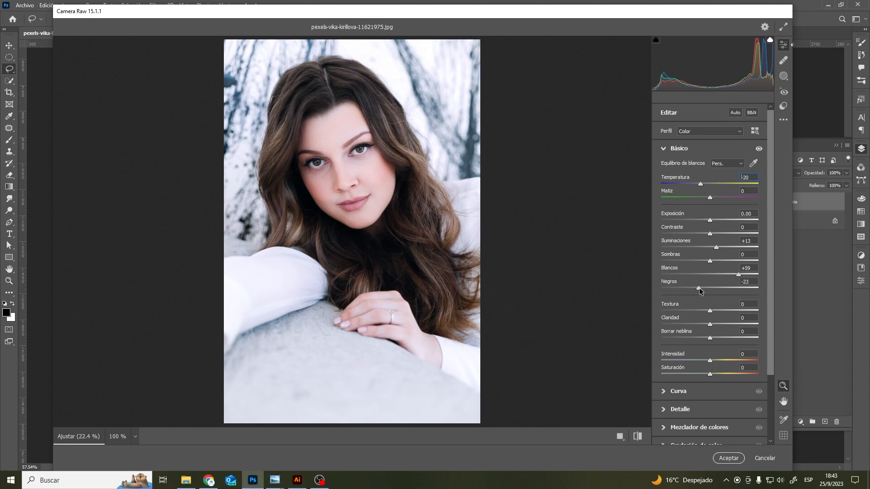
{"action": "left_click_drag", "start_coordinate": [698, 287], "coordinate": [697, 287]}
{"action": "left_click_drag", "start_coordinate": [710, 361], "coordinate": [687, 364]}
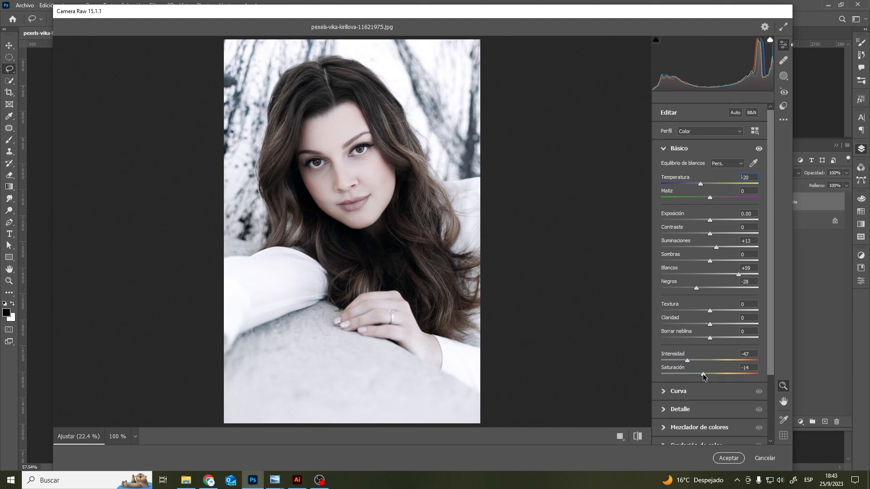
{"action": "left_click", "coordinate": [729, 458]}
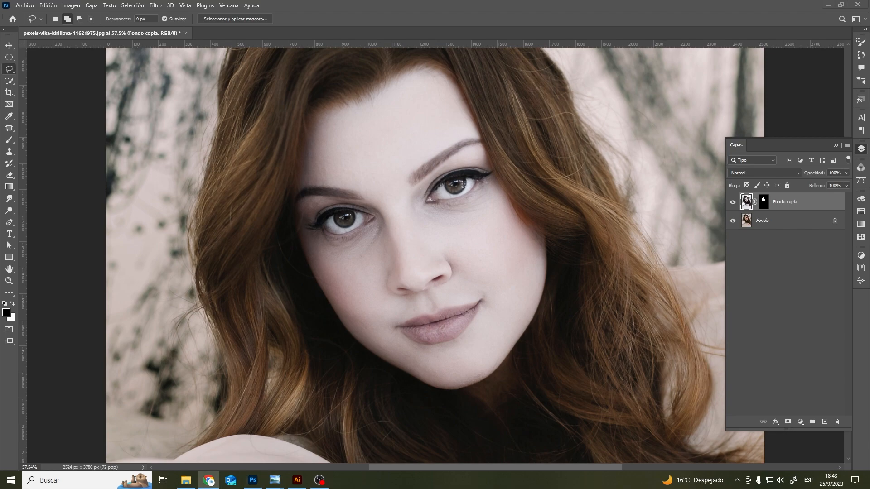
Copy the tilted lips outline from parapopart.ai in Illustrator and paste it into the Photoshop portrait as a smart object
{"action": "left_click", "coordinate": [834, 202]}
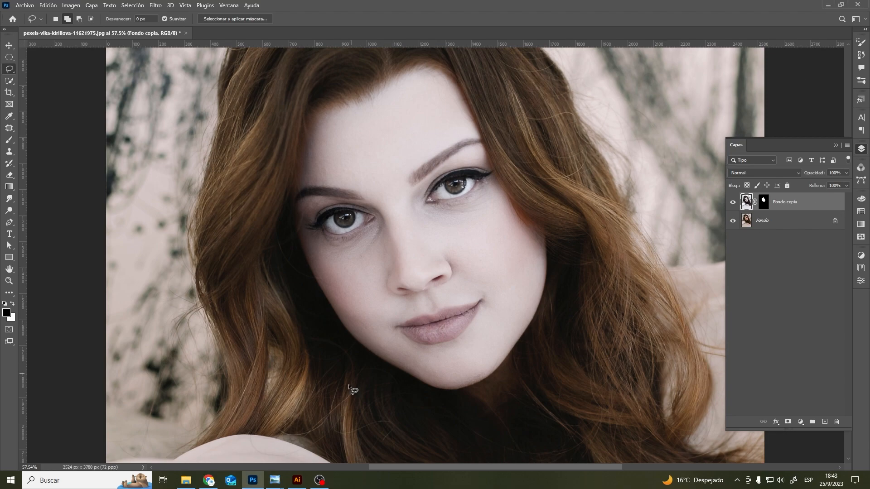
{"action": "left_click", "coordinate": [298, 486]}
{"action": "left_click", "coordinate": [501, 183]}
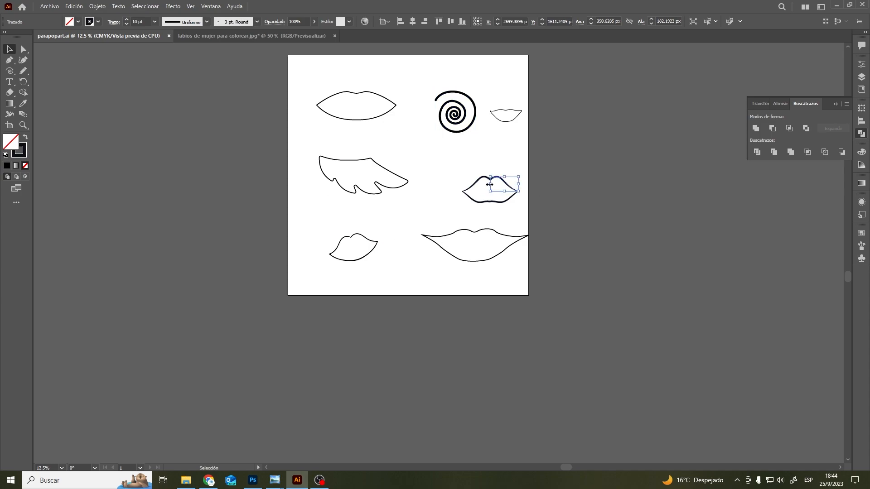
{"action": "left_click_drag", "start_coordinate": [352, 243], "coordinate": [441, 372]}
Scale the pasted lips outline to the mouth's width, rotate it about -4.95° and position it over the lips
{"action": "left_click_drag", "start_coordinate": [510, 267], "coordinate": [455, 322]}
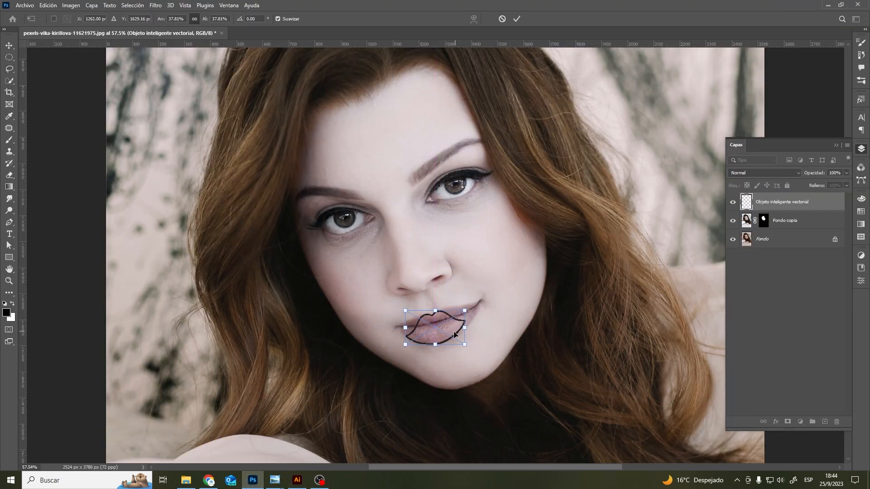
{"action": "scroll", "coordinate": [453, 335], "scroll_direction": "up", "scroll_amount": 6}
{"action": "left_click_drag", "start_coordinate": [483, 293], "coordinate": [496, 272]}
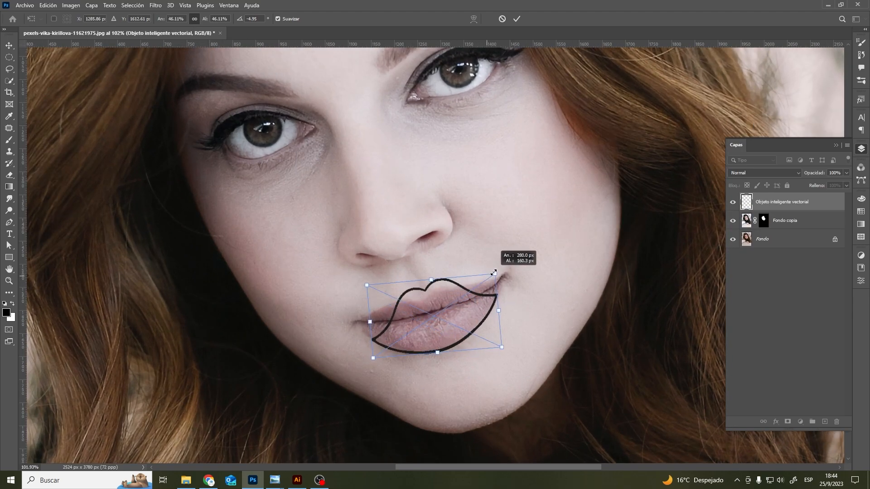
{"action": "left_click_drag", "start_coordinate": [450, 311], "coordinate": [446, 319]}
{"action": "left_click_drag", "start_coordinate": [494, 285], "coordinate": [505, 274]}
{"action": "left_click_drag", "start_coordinate": [452, 304], "coordinate": [445, 305]}
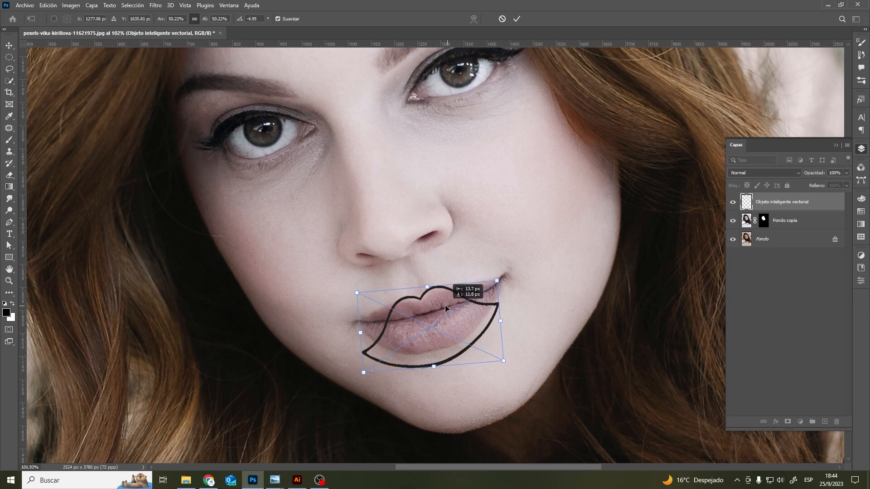
{"action": "left_click_drag", "start_coordinate": [498, 282], "coordinate": [517, 267]}
{"action": "left_click_drag", "start_coordinate": [450, 298], "coordinate": [441, 312]}
{"action": "left_click", "coordinate": [516, 19]}
Rasterize the lips outline layer and reduce the outline's height to match the lower lip
{"action": "right_click", "coordinate": [822, 202]}
{"action": "left_click", "coordinate": [724, 245]}
{"action": "left_click", "coordinate": [9, 45]}
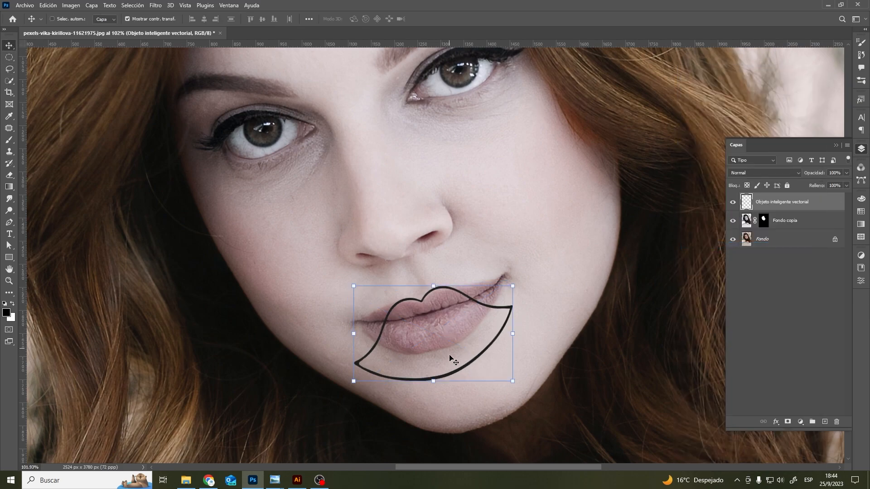
{"action": "left_click_drag", "start_coordinate": [433, 381], "coordinate": [423, 356]}
{"action": "left_click_drag", "start_coordinate": [512, 282], "coordinate": [511, 277]}
{"action": "left_click", "coordinate": [508, 20]}
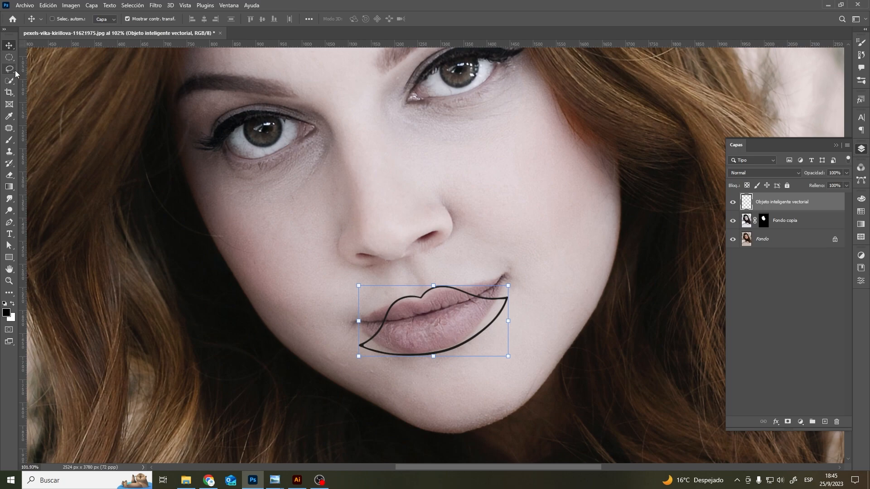
Warp the lips outline so its corners and curves follow the contour of the woman's mouth
{"action": "right_click", "coordinate": [428, 285]}
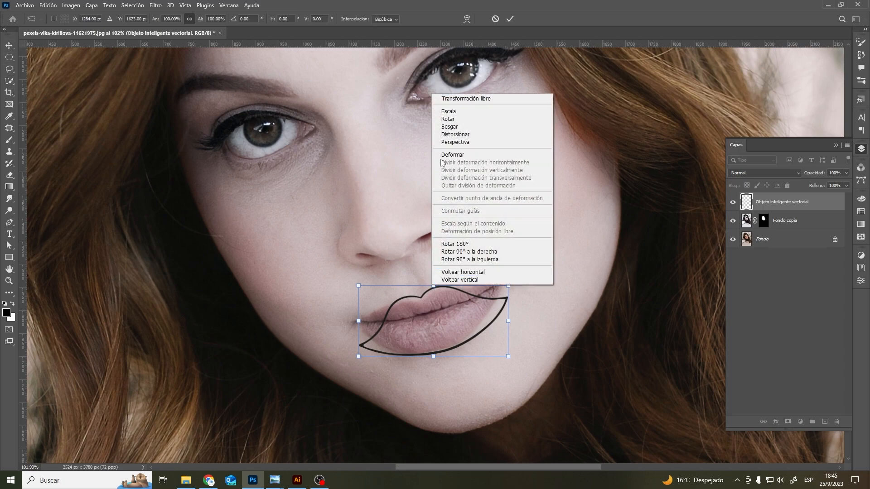
{"action": "left_click", "coordinate": [491, 155]}
{"action": "left_click_drag", "start_coordinate": [507, 295], "coordinate": [510, 271]}
{"action": "left_click_drag", "start_coordinate": [365, 349], "coordinate": [352, 322]}
{"action": "left_click_drag", "start_coordinate": [406, 357], "coordinate": [399, 362]}
{"action": "left_click_drag", "start_coordinate": [508, 334], "coordinate": [509, 328]}
{"action": "left_click_drag", "start_coordinate": [420, 297], "coordinate": [420, 301]}
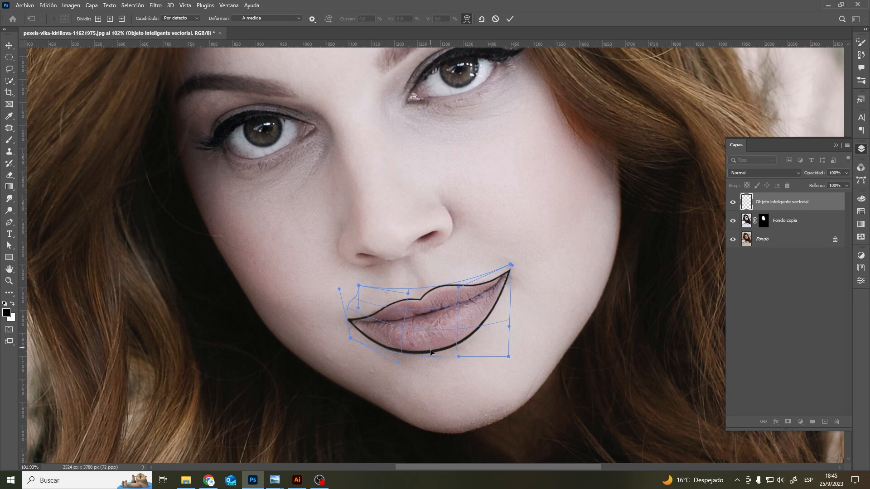
{"action": "left_click_drag", "start_coordinate": [423, 357], "coordinate": [423, 358]}
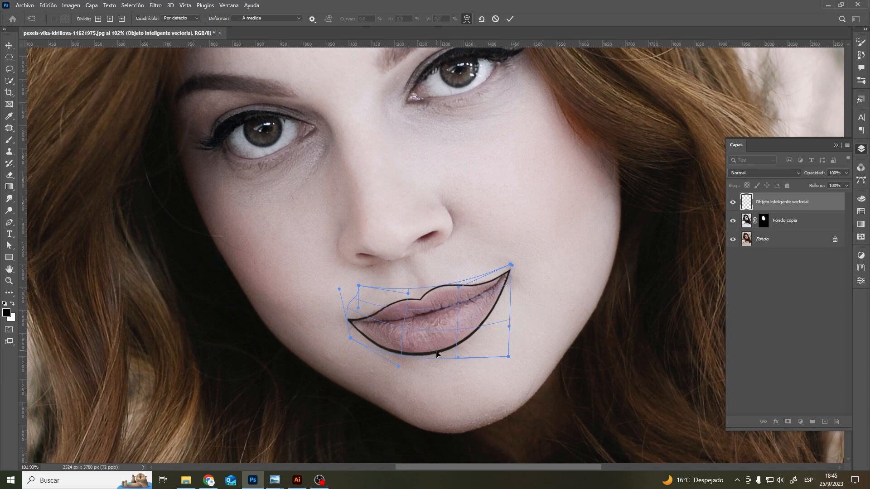
{"action": "left_click", "coordinate": [510, 19]}
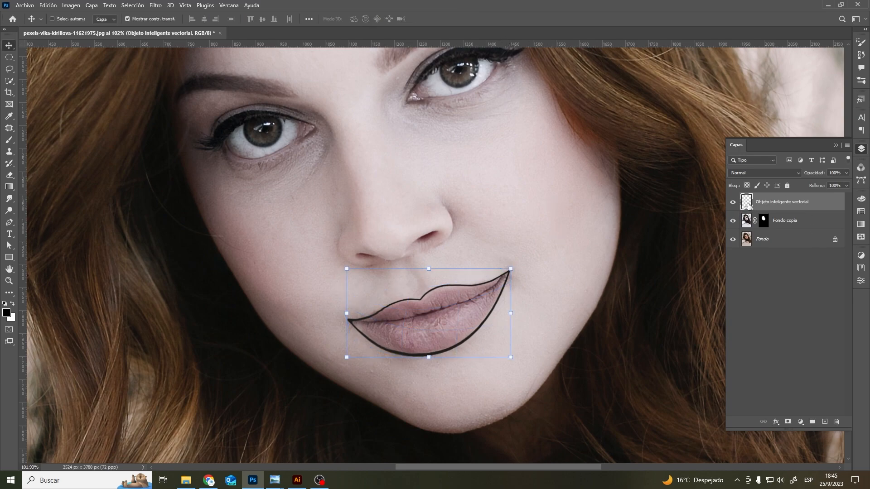
Select the area inside the lips outline with the Magic Wand and turn it into a layer mask
{"action": "left_click", "coordinate": [9, 80]}
{"action": "left_click", "coordinate": [62, 98]}
{"action": "left_click", "coordinate": [435, 327]}
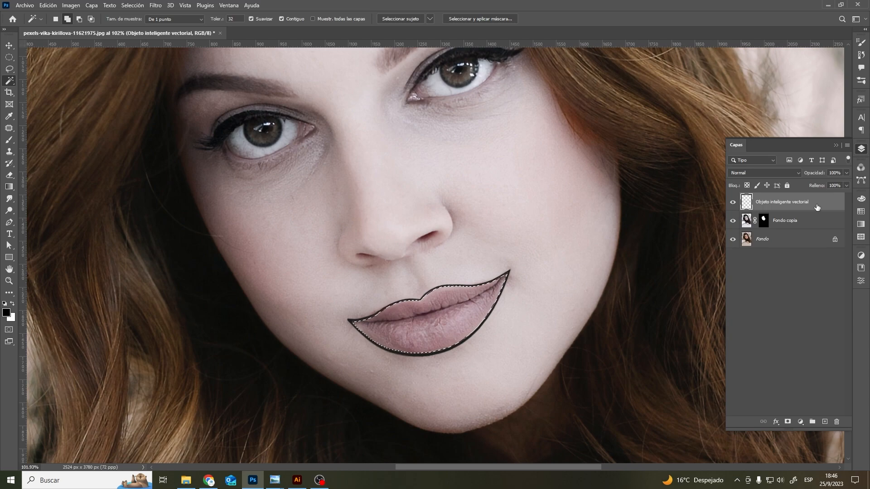
{"action": "left_click", "coordinate": [787, 421]}
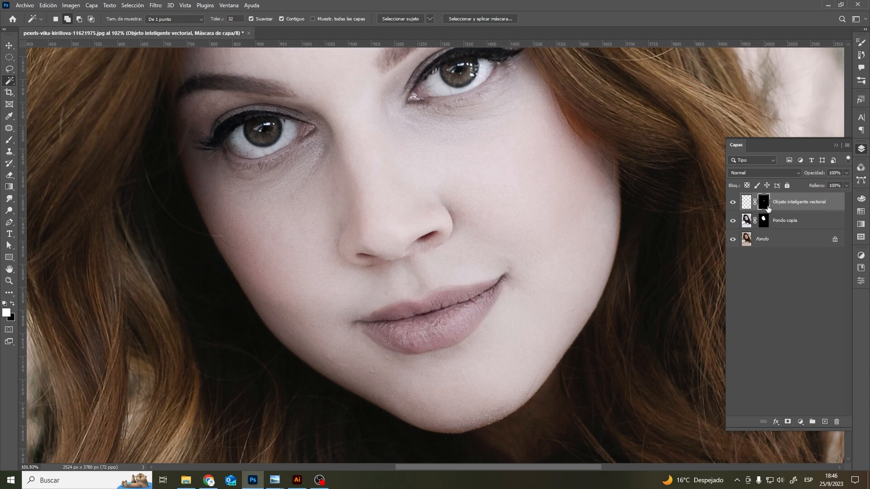
Hide the lips outline layer and add a Hue/Saturation adjustment layer directly above Fondo copia
{"action": "left_click", "coordinate": [785, 219]}
{"action": "left_click", "coordinate": [733, 203]}
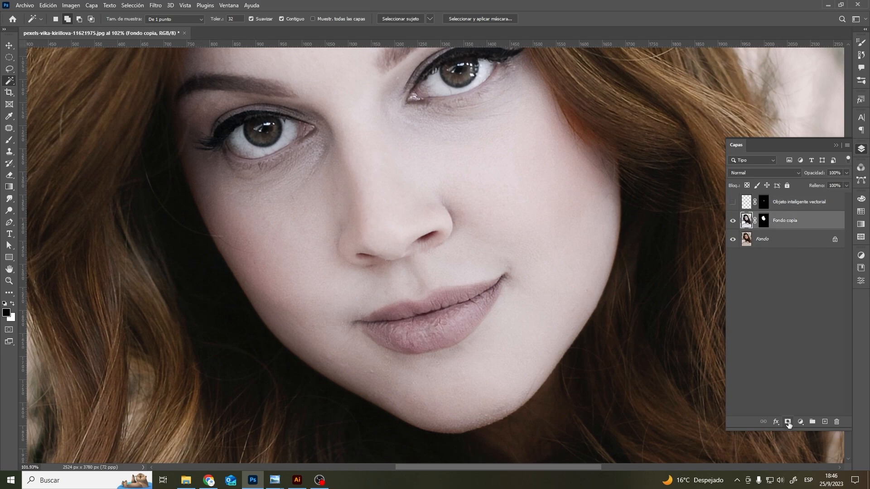
{"action": "left_click", "coordinate": [800, 422]}
{"action": "left_click", "coordinate": [804, 336]}
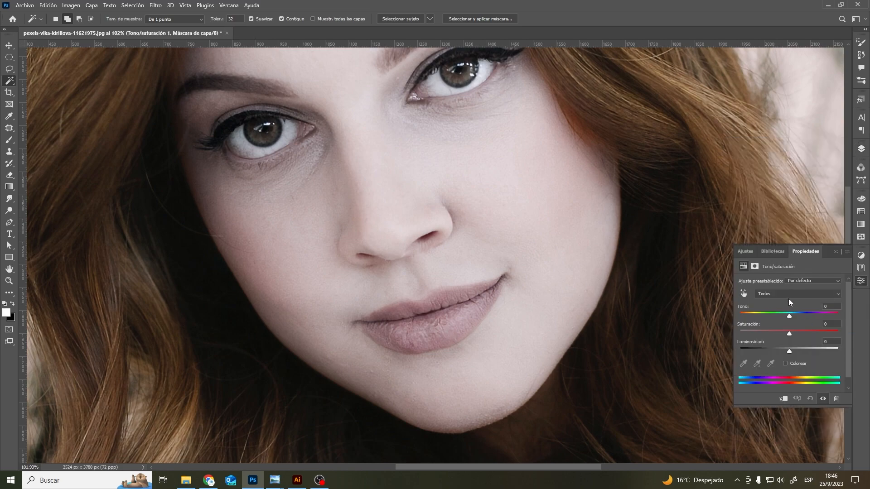
Colorize the adjustment crimson with hue 345 and saturation 76, and lower its luminosity slightly
{"action": "left_click", "coordinate": [785, 363]}
{"action": "left_click", "coordinate": [815, 334]}
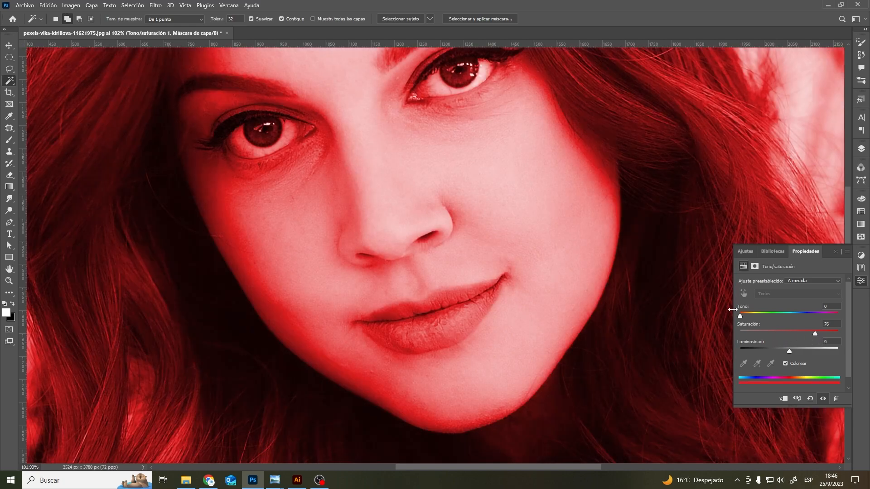
{"action": "left_click", "coordinate": [775, 315]}
{"action": "left_click", "coordinate": [828, 315]}
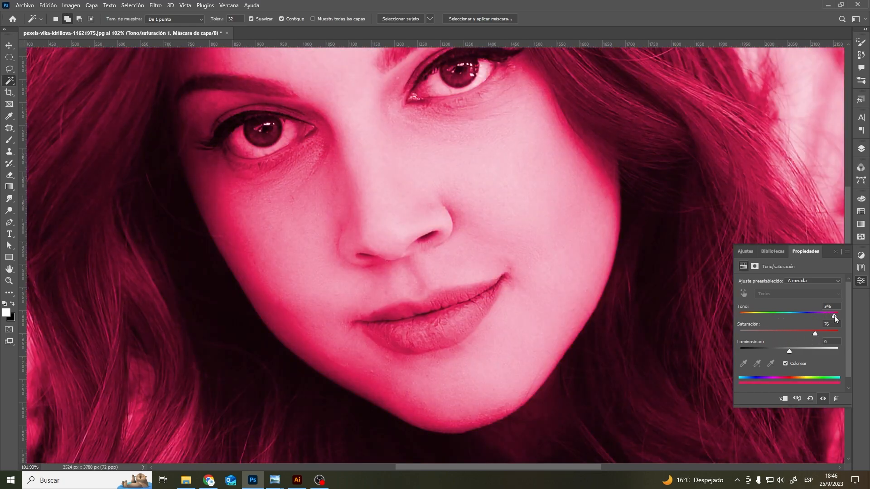
{"action": "left_click_drag", "start_coordinate": [790, 351], "coordinate": [784, 351]}
Move the lips mask from the outline layer onto the Tono/saturación 1 layer, replacing its existing mask
{"action": "left_click", "coordinate": [861, 149]}
{"action": "left_click_drag", "start_coordinate": [763, 202], "coordinate": [767, 220]}
{"action": "left_click", "coordinate": [398, 182]}
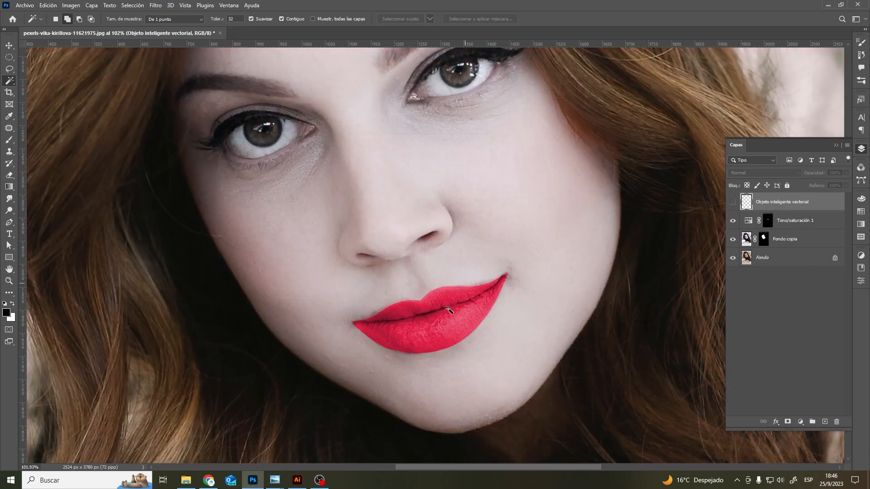
Warp the Tono/saturación 1 mask so the red color reaches both mouth corners and the upper lip edge
{"action": "left_click", "coordinate": [767, 221]}
{"action": "key", "text": "x"}
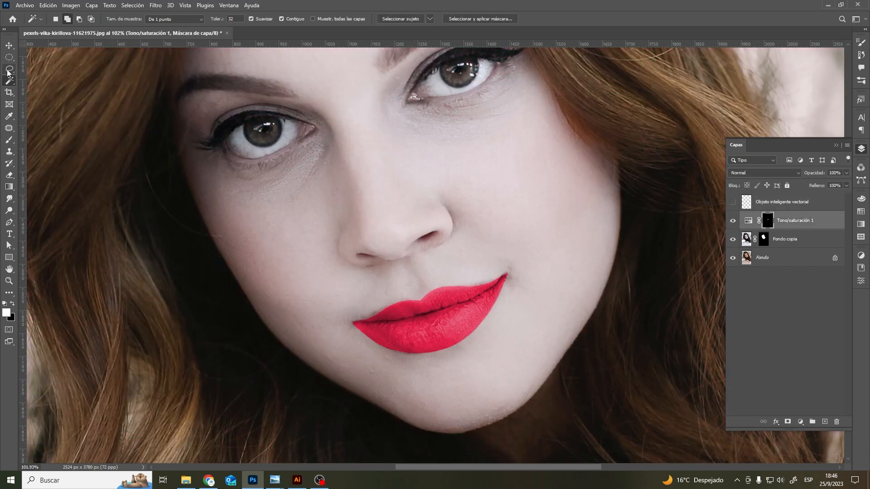
{"action": "key", "text": "v"}
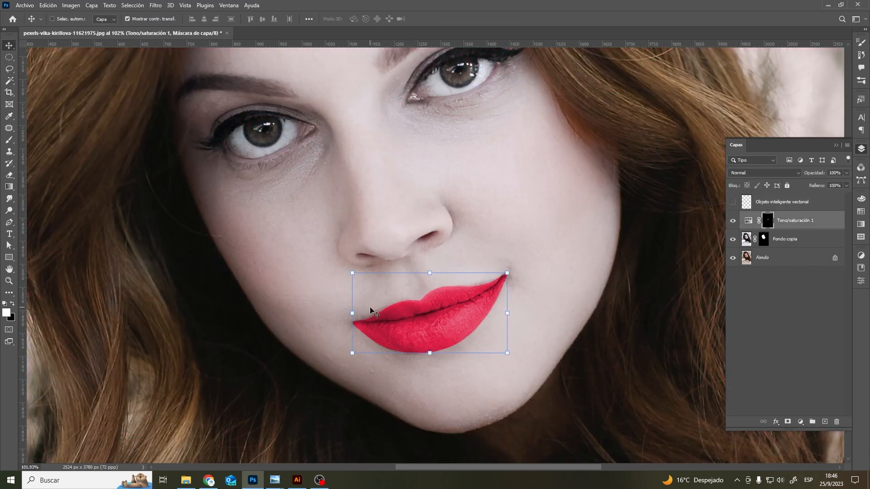
{"action": "key", "text": "ctrl+t"}
{"action": "right_click", "coordinate": [427, 272]}
{"action": "left_click", "coordinate": [441, 333]}
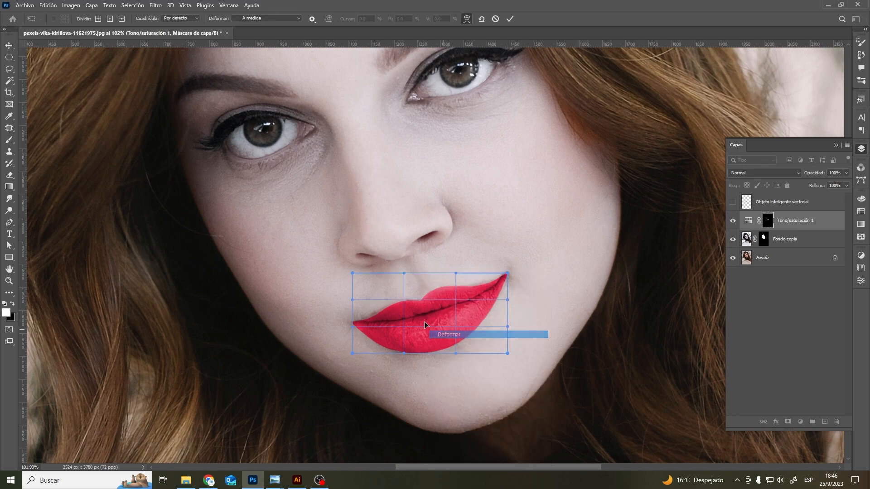
{"action": "left_click_drag", "start_coordinate": [382, 310], "coordinate": [379, 297]}
{"action": "left_click_drag", "start_coordinate": [509, 275], "coordinate": [511, 270]}
{"action": "left_click_drag", "start_coordinate": [353, 324], "coordinate": [343, 322]}
{"action": "left_click_drag", "start_coordinate": [510, 272], "coordinate": [509, 269]}
{"action": "left_click", "coordinate": [509, 19]}
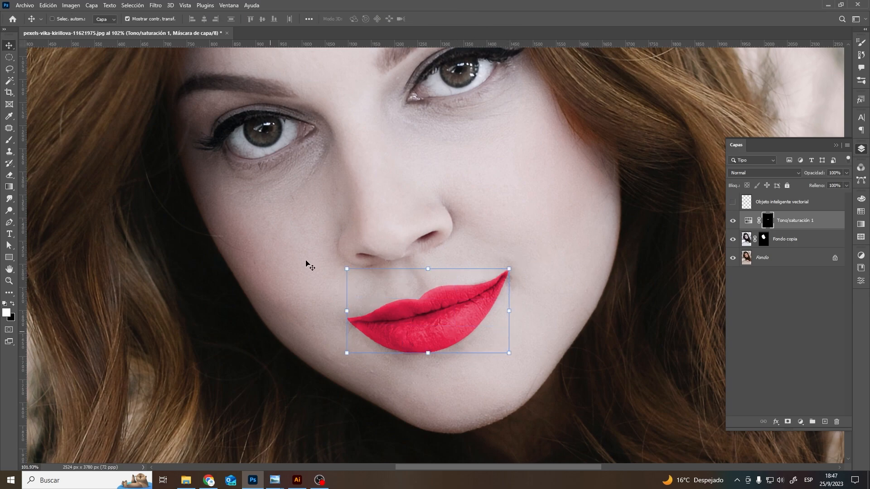
Set the Tono/saturación 1 layer to Multiply and split its underlying-layer white Blend If slider to 148 / 205
{"action": "left_click", "coordinate": [797, 171]}
{"action": "left_click", "coordinate": [770, 200]}
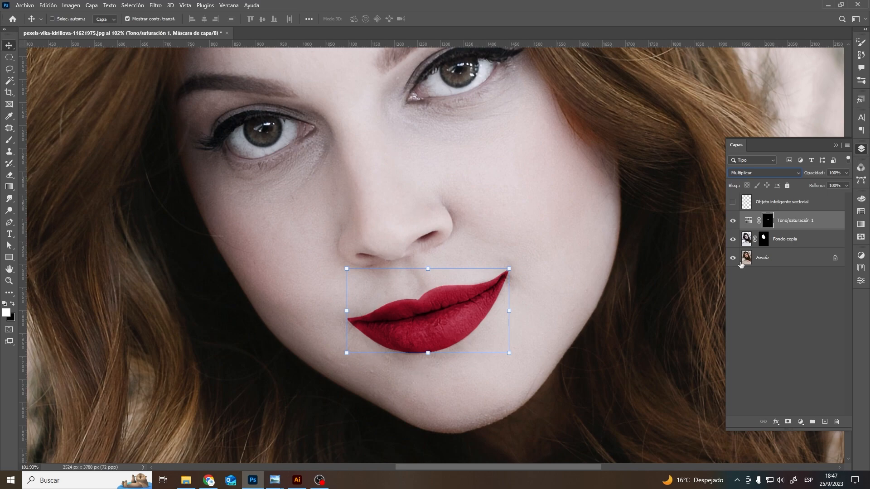
{"action": "double_click", "coordinate": [815, 221]}
{"action": "left_click_drag", "start_coordinate": [434, 255], "coordinate": [330, 190]}
{"action": "left_click_drag", "start_coordinate": [730, 308], "coordinate": [671, 311]}
{"action": "left_click_drag", "start_coordinate": [730, 308], "coordinate": [680, 308]}
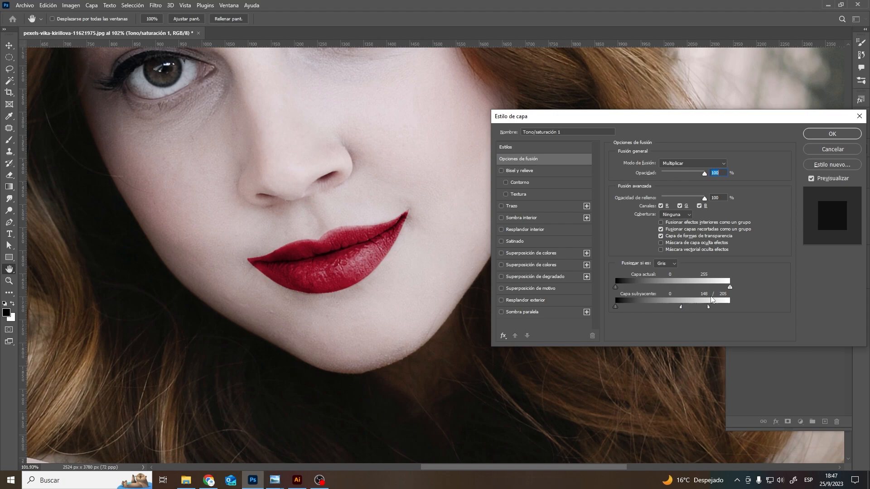
{"action": "left_click", "coordinate": [832, 134]}
Feather the Tono/saturación 1 layer mask by 3.3 px to soften the lipstick edges
{"action": "scroll", "coordinate": [371, 284], "scroll_direction": "down", "scroll_amount": 5}
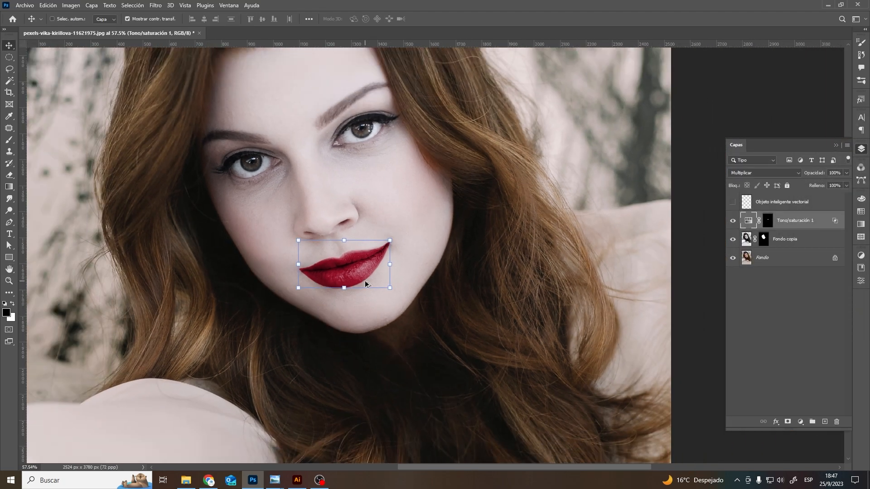
{"action": "scroll", "coordinate": [367, 285], "scroll_direction": "up", "scroll_amount": 5}
{"action": "left_click", "coordinate": [768, 221]}
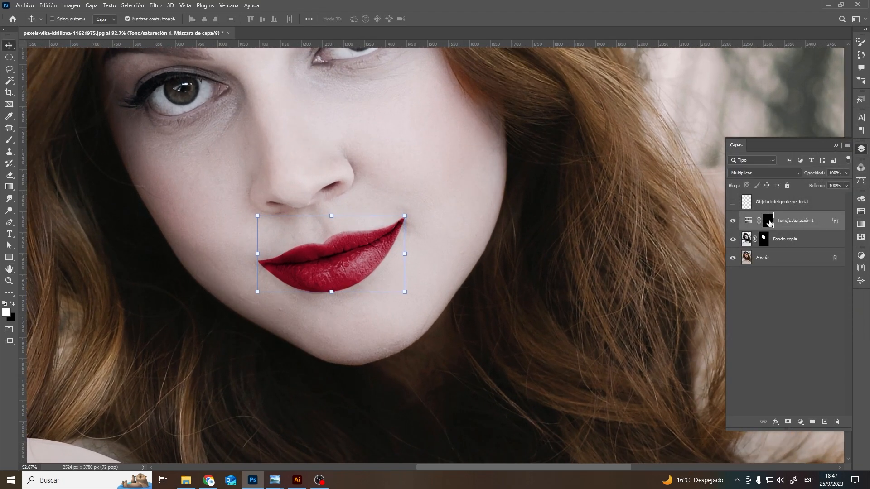
{"action": "double_click", "coordinate": [768, 222]}
{"action": "left_click", "coordinate": [829, 336]}
{"action": "scroll", "coordinate": [829, 335], "scroll_direction": "up", "scroll_amount": 5}
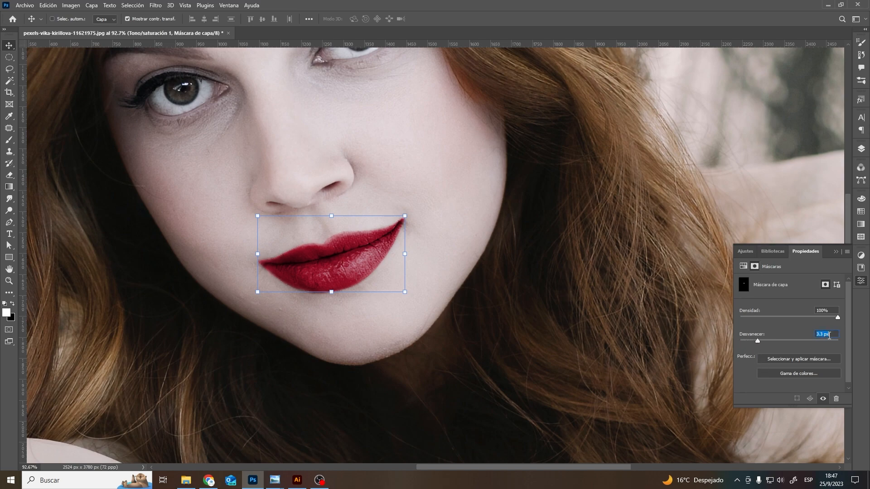
Raise the Tono/saturación 1 adjustment's Luminosidad to +3 to lighten the lip color slightly
{"action": "left_click", "coordinate": [837, 252]}
{"action": "scroll", "coordinate": [322, 276], "scroll_direction": "down", "scroll_amount": 3}
{"action": "key", "text": "m"}
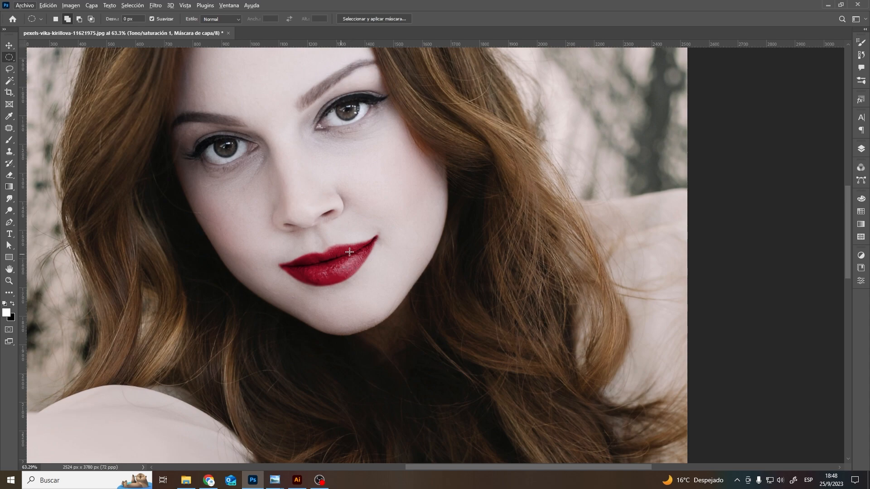
{"action": "left_click", "coordinate": [861, 149]}
{"action": "double_click", "coordinate": [750, 222]}
{"action": "left_click_drag", "start_coordinate": [784, 352], "coordinate": [790, 350]}
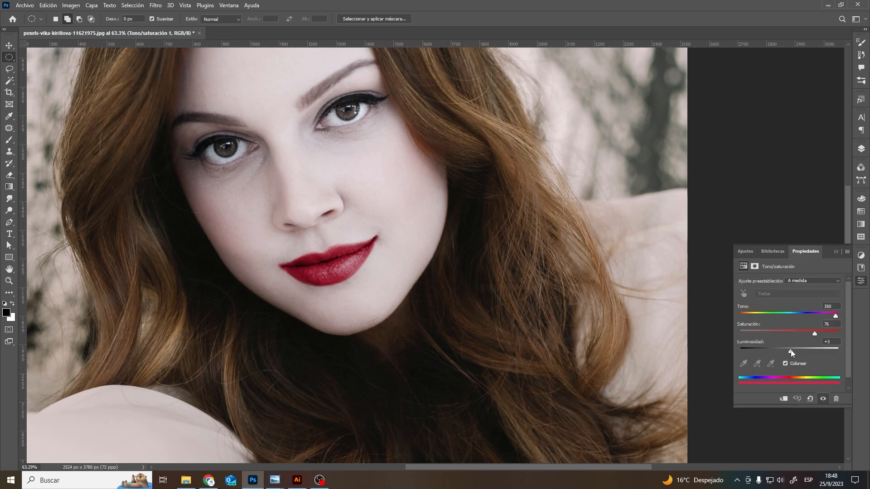
{"action": "left_click", "coordinate": [836, 252]}
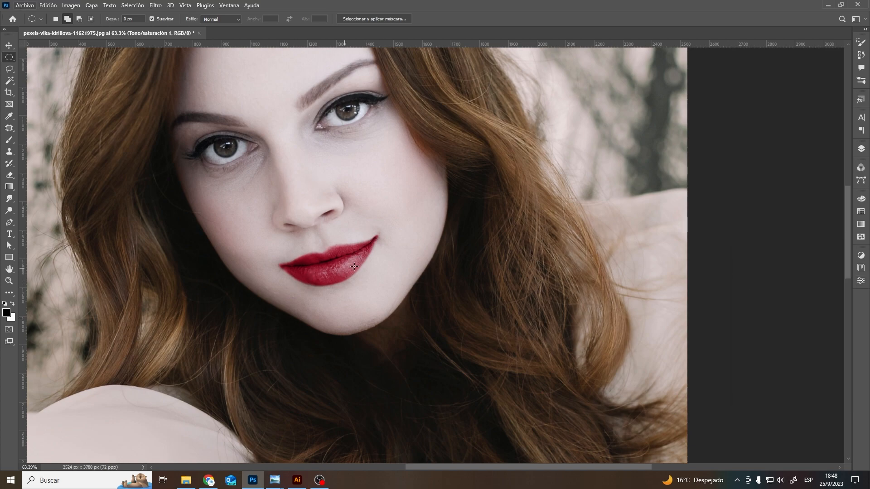
Add a Tono/saturación adjustment layer with Colorear enabled, Tono 350, Saturación 68 and Luminosidad -5
{"action": "left_click", "coordinate": [861, 149]}
{"action": "left_click", "coordinate": [800, 422]}
{"action": "left_click", "coordinate": [817, 339]}
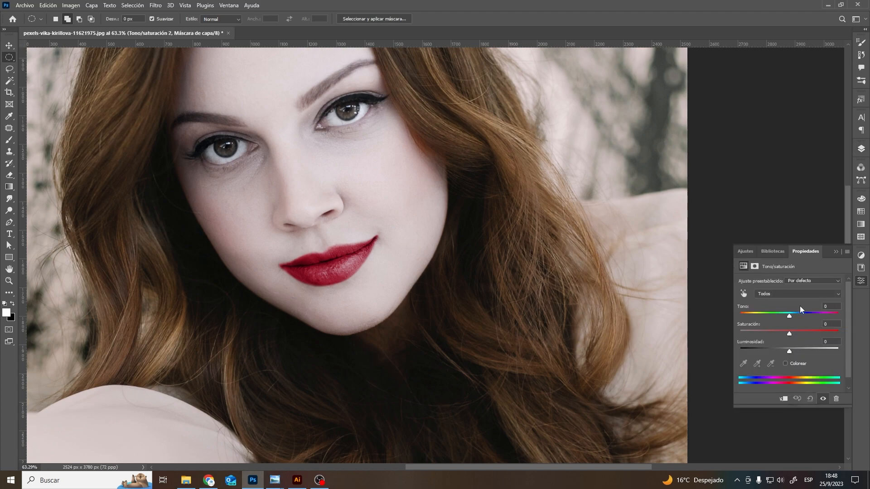
{"action": "left_click", "coordinate": [785, 363]}
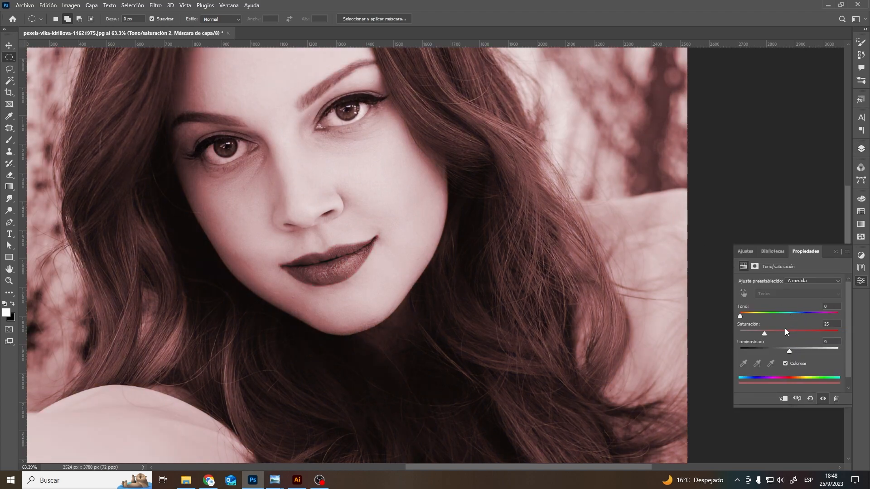
{"action": "left_click_drag", "start_coordinate": [765, 335], "coordinate": [807, 335]}
{"action": "left_click_drag", "start_coordinate": [740, 316], "coordinate": [834, 324]}
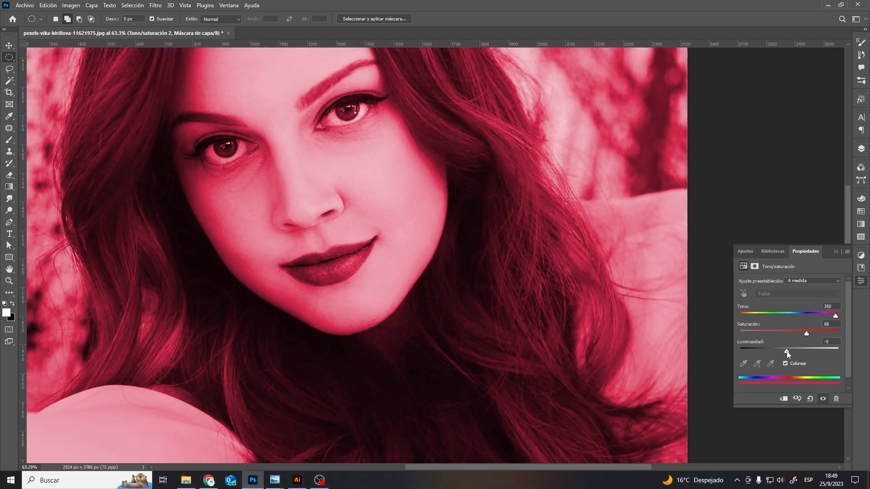
Invert the Tono/saturación 2 mask to black and paint both irises in white with a soft 25 px brush
{"action": "left_click", "coordinate": [861, 149]}
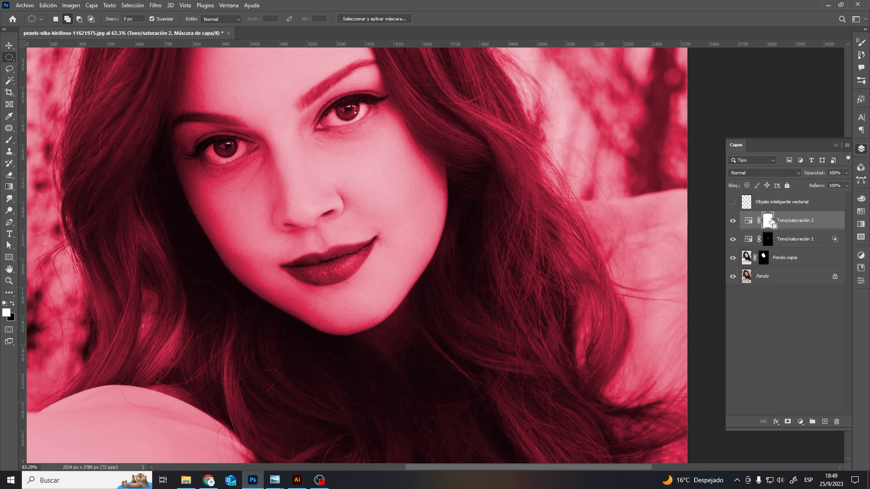
{"action": "key", "text": "ctrl+i"}
{"action": "scroll", "coordinate": [348, 112], "scroll_direction": "up", "scroll_amount": 8}
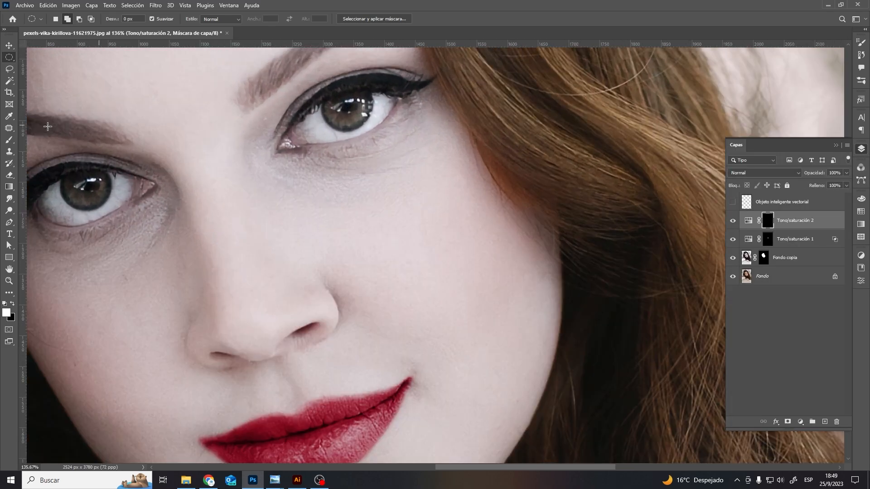
{"action": "left_click", "coordinate": [8, 140]}
{"action": "mouse_move", "coordinate": [338, 119]}
{"action": "left_mouse_down"}
{"action": "mouse_move", "coordinate": [308, 117]}
{"action": "mouse_move", "coordinate": [356, 113]}
{"action": "mouse_move", "coordinate": [343, 112]}
{"action": "mouse_move", "coordinate": [363, 103]}
{"action": "mouse_move", "coordinate": [350, 120]}
{"action": "mouse_move", "coordinate": [330, 112]}
{"action": "mouse_move", "coordinate": [358, 109]}
{"action": "left_mouse_up"}
{"action": "mouse_move", "coordinate": [75, 187]}
{"action": "left_mouse_down"}
{"action": "mouse_move", "coordinate": [96, 191]}
{"action": "mouse_move", "coordinate": [79, 199]}
{"action": "mouse_move", "coordinate": [70, 189]}
{"action": "mouse_move", "coordinate": [97, 183]}
{"action": "mouse_move", "coordinate": [90, 186]}
{"action": "left_mouse_up"}
{"action": "right_click", "coordinate": [51, 211], "text": "alt"}
{"action": "key", "text": "x"}
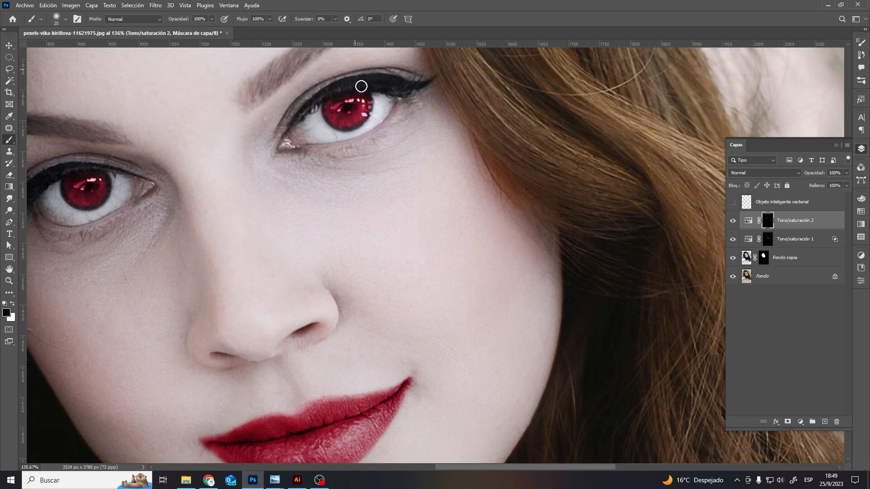
Set the Tono/saturación 2 layer's blend mode to Luz fuerte and make its mask active
{"action": "left_click", "coordinate": [827, 219]}
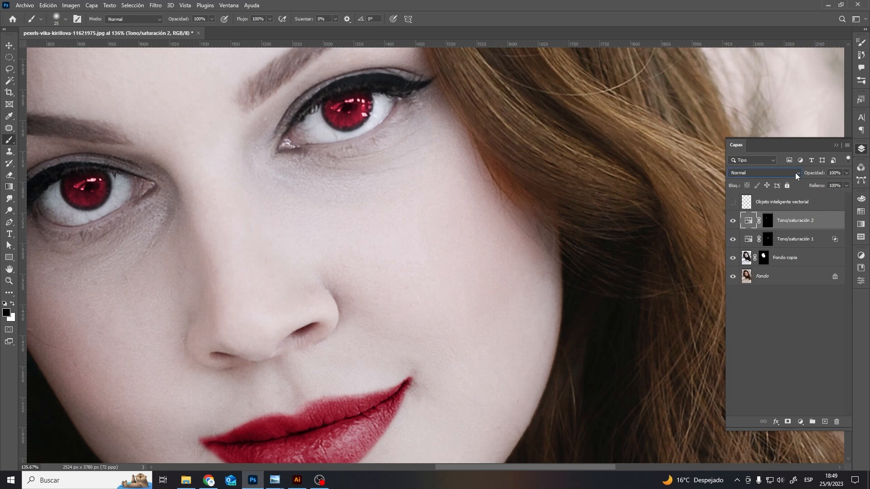
{"action": "left_click", "coordinate": [792, 173]}
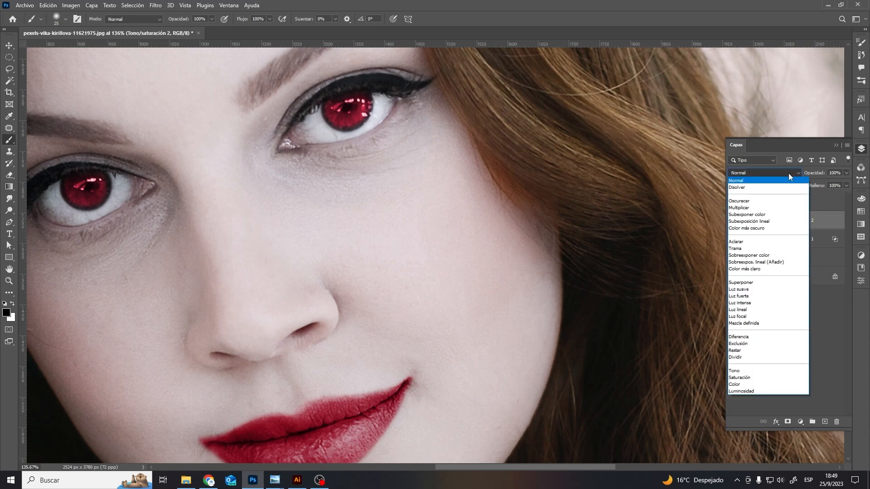
{"action": "left_click", "coordinate": [749, 296]}
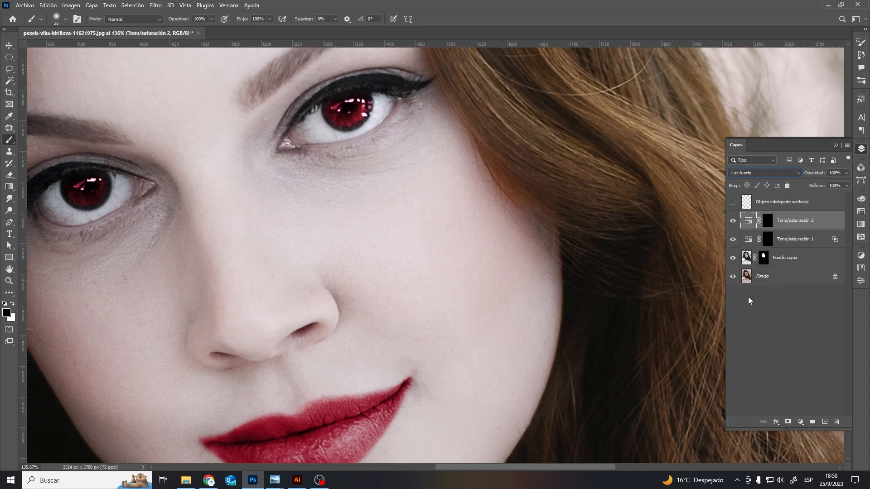
{"action": "left_click", "coordinate": [767, 220]}
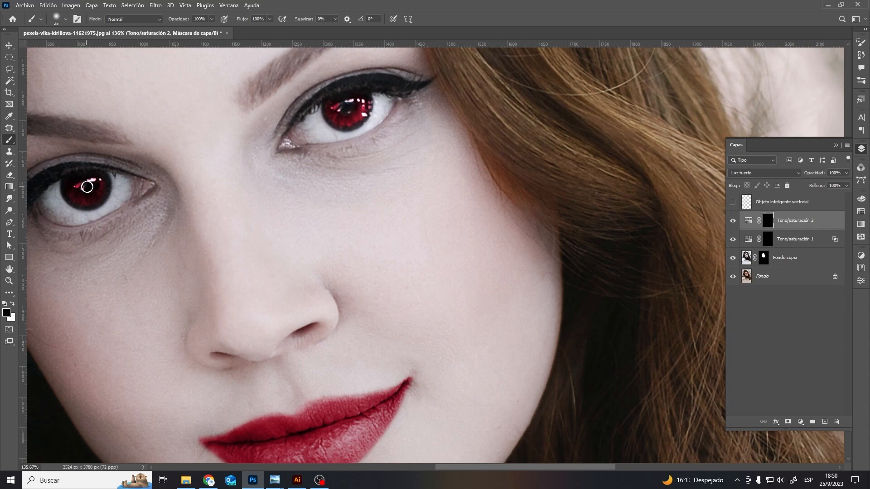
Raise the Tono/saturación 2 adjustment's Luminosidad to +12 to brighten the red irises
{"action": "scroll", "coordinate": [336, 123], "scroll_direction": "down", "scroll_amount": 5}
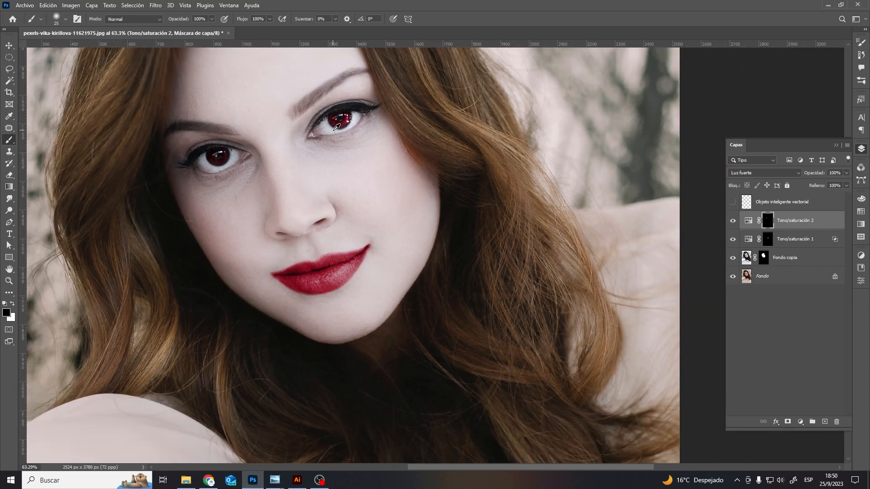
{"action": "double_click", "coordinate": [748, 221]}
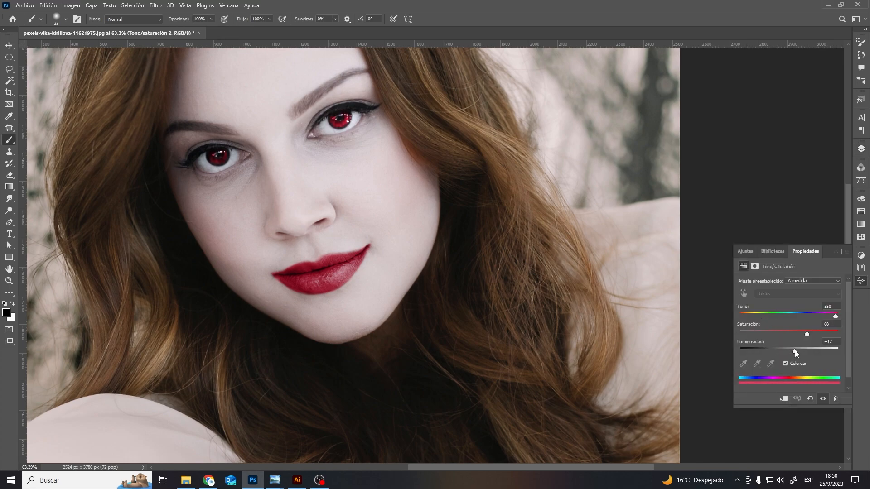
{"action": "left_click", "coordinate": [836, 252]}
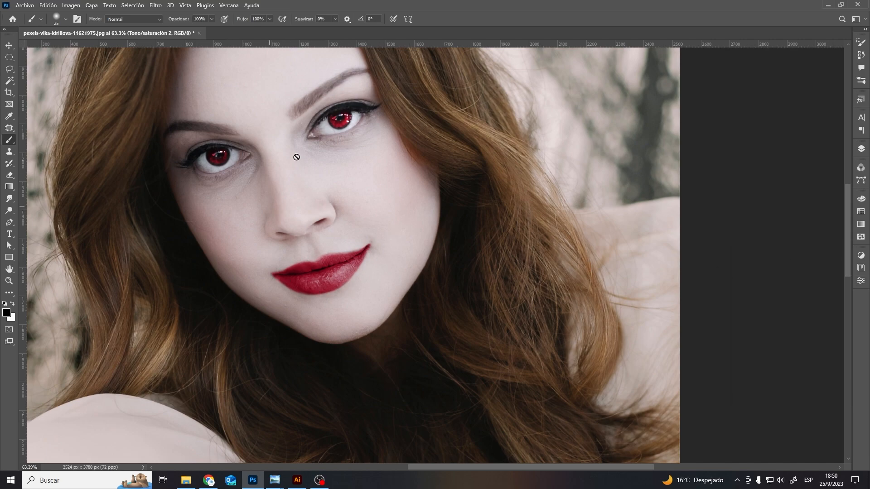
Add a solid color fill layer in black (000000) above Tono/saturación 2 and invert its mask to hide it
{"action": "left_click", "coordinate": [861, 149]}
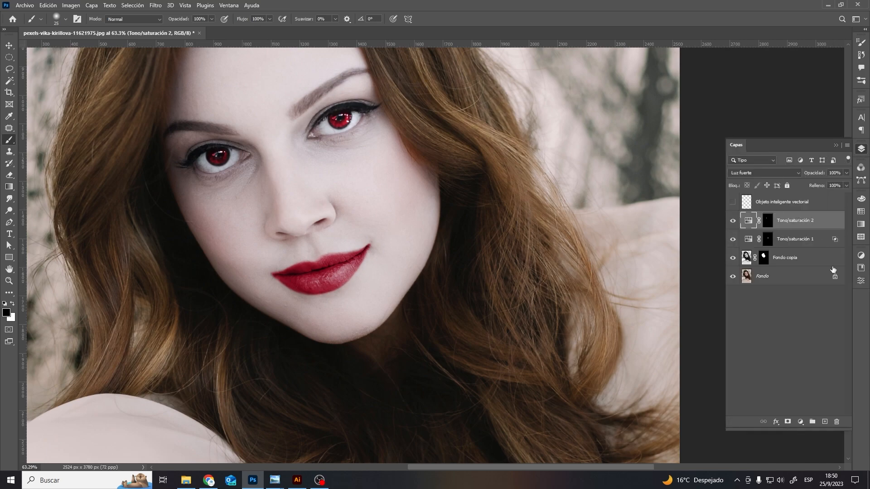
{"action": "left_click", "coordinate": [800, 421]}
{"action": "left_click", "coordinate": [809, 267]}
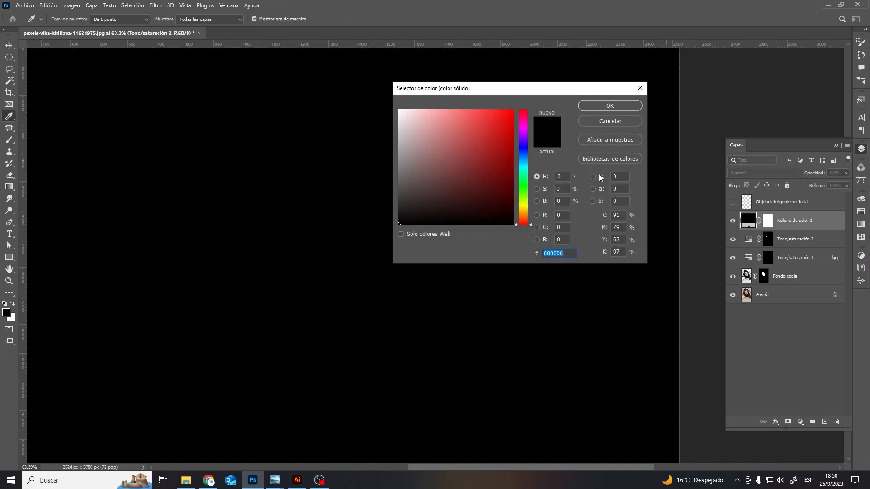
{"action": "left_click", "coordinate": [610, 105]}
{"action": "key", "text": "ctrl+i"}
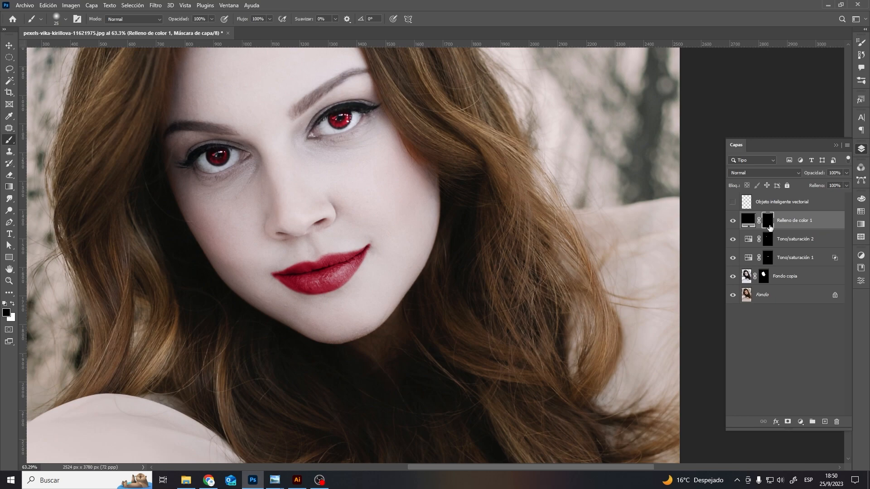
Paint white ovals over both eyes and their lids on the Relleno de color 1 mask with a soft 53 px brush
{"action": "left_click_drag", "start_coordinate": [336, 129], "coordinate": [341, 128], "text": "alt"}
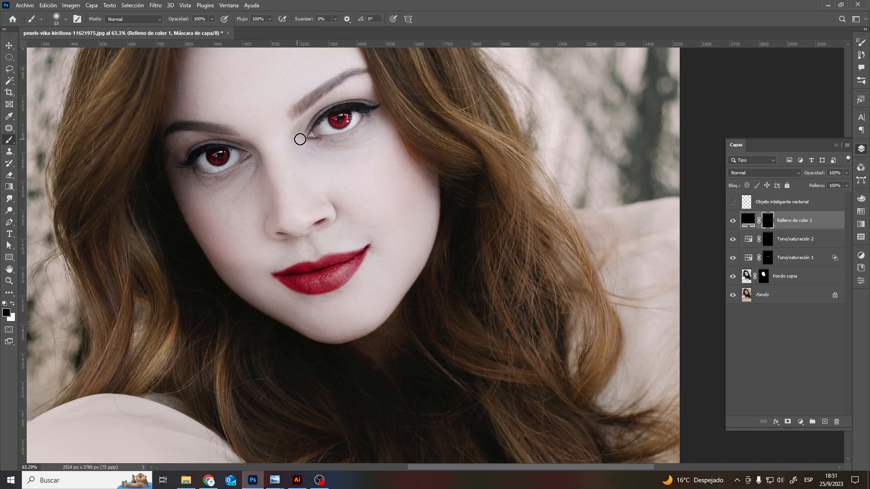
{"action": "left_click", "coordinate": [13, 305]}
{"action": "mouse_move", "coordinate": [316, 129]}
{"action": "left_mouse_down"}
{"action": "mouse_move", "coordinate": [339, 103]}
{"action": "mouse_move", "coordinate": [377, 108]}
{"action": "mouse_move", "coordinate": [347, 134]}
{"action": "mouse_move", "coordinate": [303, 136]}
{"action": "mouse_move", "coordinate": [333, 139]}
{"action": "mouse_move", "coordinate": [362, 126]}
{"action": "mouse_move", "coordinate": [348, 116]}
{"action": "mouse_move", "coordinate": [320, 129]}
{"action": "mouse_move", "coordinate": [328, 116]}
{"action": "mouse_move", "coordinate": [362, 112]}
{"action": "mouse_move", "coordinate": [345, 123]}
{"action": "left_mouse_up"}
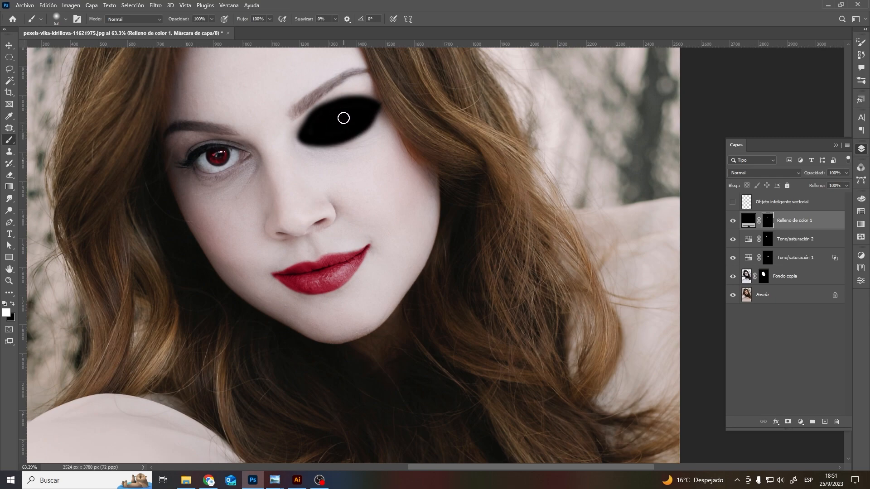
{"action": "mouse_move", "coordinate": [251, 161]}
{"action": "left_mouse_down"}
{"action": "mouse_move", "coordinate": [194, 149]}
{"action": "mouse_move", "coordinate": [171, 167]}
{"action": "mouse_move", "coordinate": [194, 181]}
{"action": "mouse_move", "coordinate": [249, 160]}
{"action": "mouse_move", "coordinate": [232, 172]}
{"action": "mouse_move", "coordinate": [188, 171]}
{"action": "mouse_move", "coordinate": [204, 172]}
{"action": "mouse_move", "coordinate": [210, 158]}
{"action": "mouse_move", "coordinate": [238, 158]}
{"action": "mouse_move", "coordinate": [206, 152]}
{"action": "mouse_move", "coordinate": [177, 166]}
{"action": "mouse_move", "coordinate": [201, 147]}
{"action": "mouse_move", "coordinate": [248, 158]}
{"action": "mouse_move", "coordinate": [202, 180]}
{"action": "mouse_move", "coordinate": [176, 167]}
{"action": "left_mouse_up"}
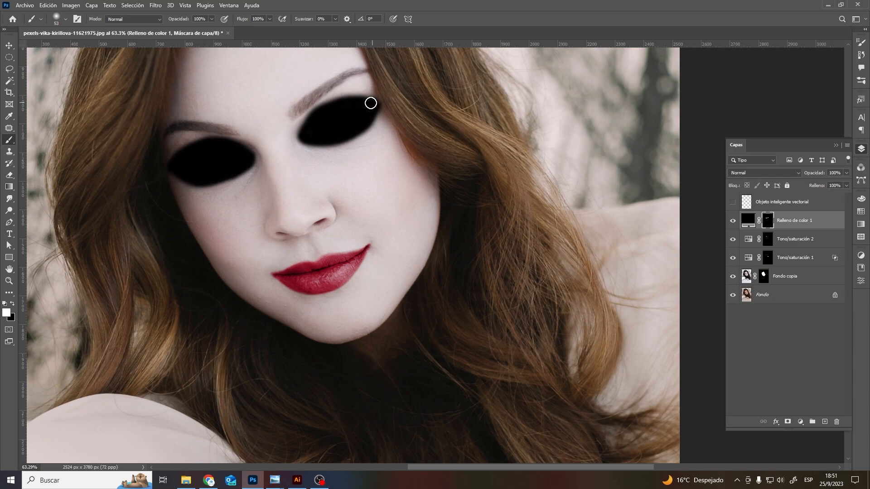
Set the Relleno de color 1 layer to Multiplicar and split its underlying-layer white Blend If slider to 67 / 244
{"action": "left_click", "coordinate": [806, 220]}
{"action": "left_click", "coordinate": [764, 172]}
{"action": "left_click", "coordinate": [755, 208]}
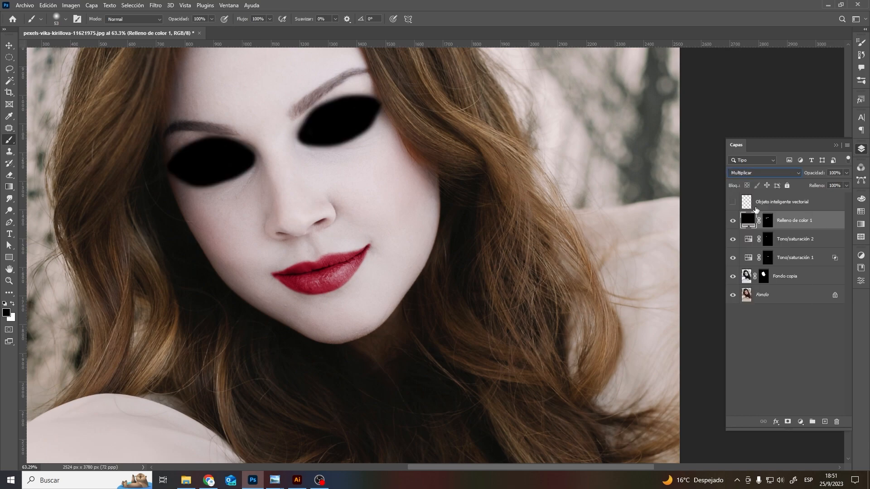
{"action": "double_click", "coordinate": [827, 223]}
{"action": "left_click_drag", "start_coordinate": [722, 312], "coordinate": [644, 325]}
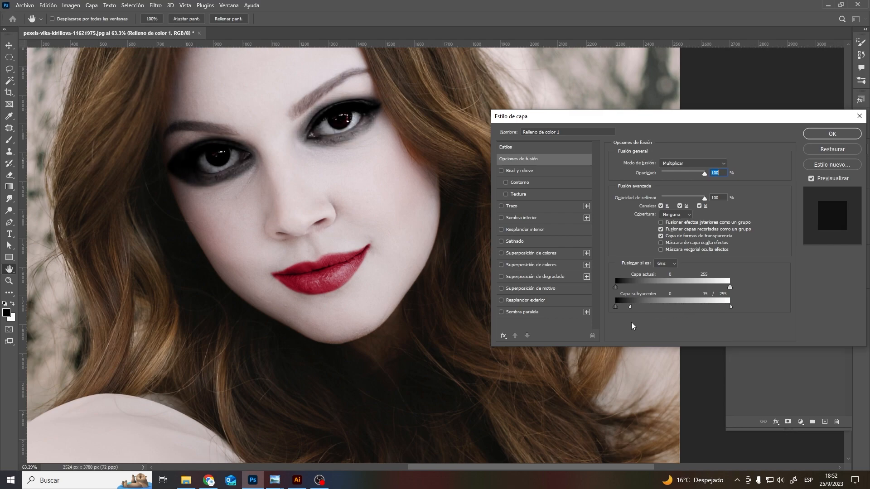
{"action": "left_click_drag", "start_coordinate": [731, 308], "coordinate": [726, 311]}
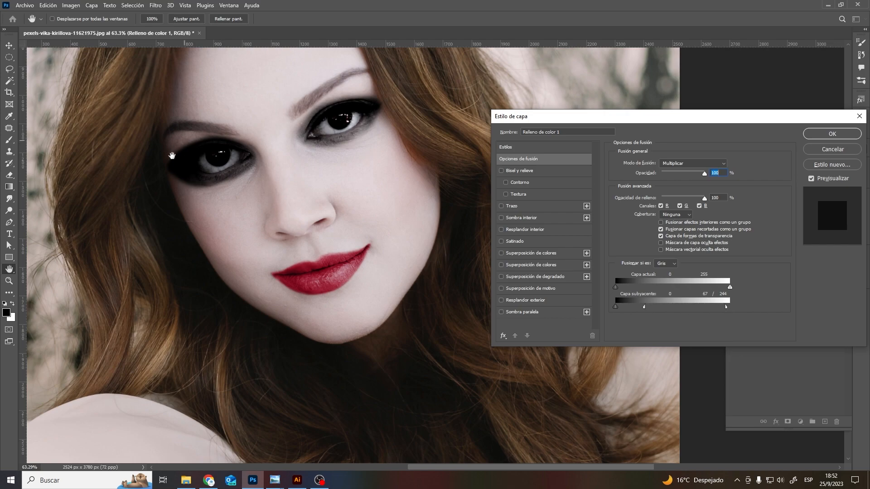
{"action": "left_click", "coordinate": [832, 134]}
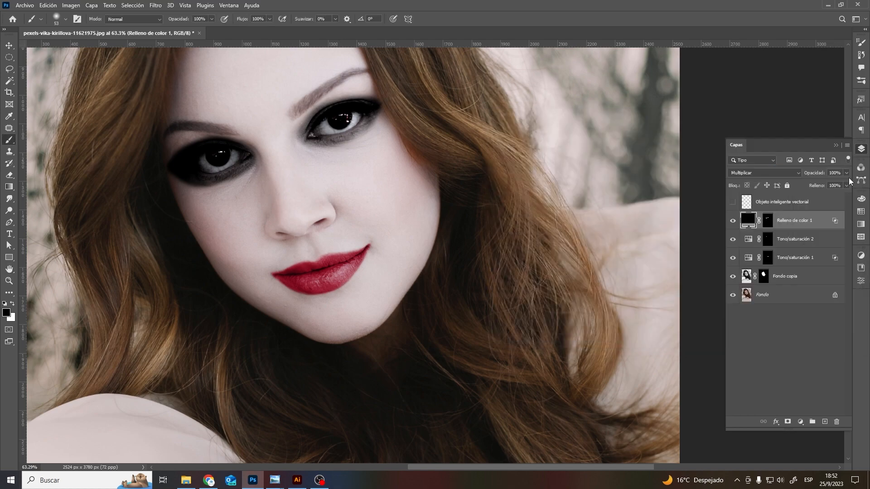
{"action": "left_click", "coordinate": [765, 275]}
{"action": "left_click", "coordinate": [767, 259]}
{"action": "key", "text": "x"}
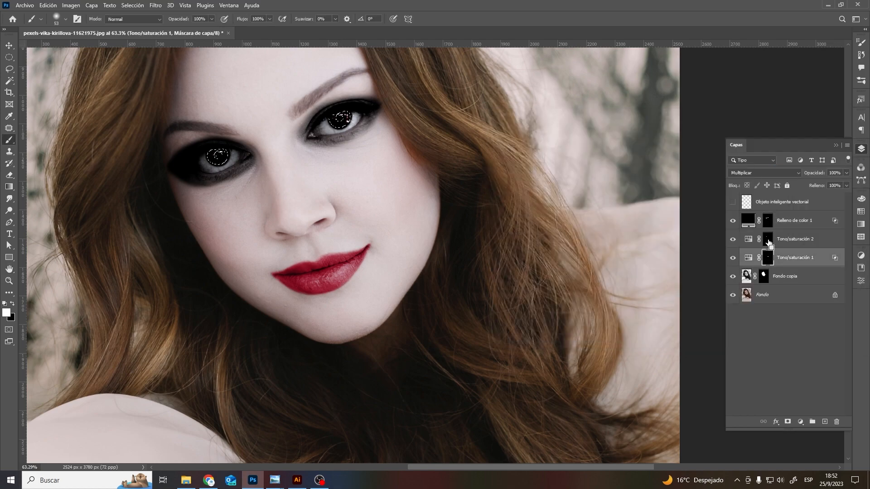
{"action": "left_click", "coordinate": [764, 276], "text": "ctrl"}
{"action": "left_click", "coordinate": [765, 277], "text": "ctrl"}
Clear the selection and paint black on the Relleno de color 1 mask to uncover the iris and white of the eye nearer the image's right side
{"action": "left_click", "coordinate": [767, 223]}
{"action": "key", "text": "ctrl+d"}
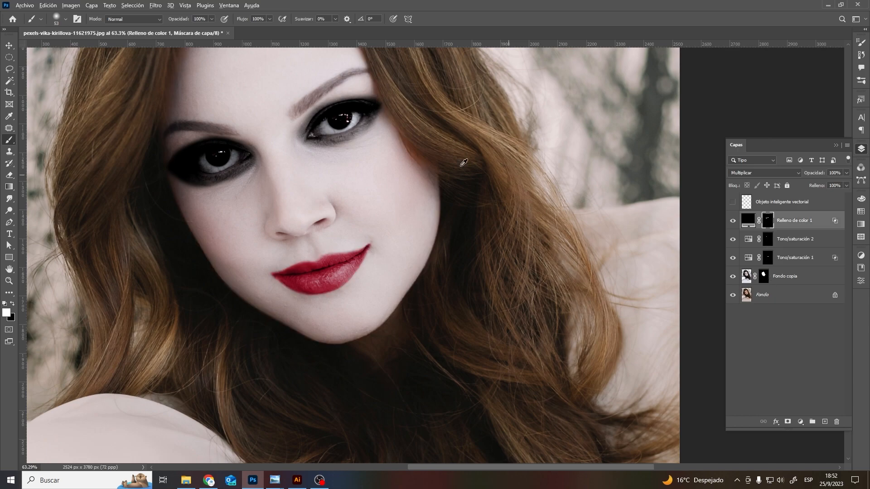
{"action": "scroll", "coordinate": [338, 112], "scroll_direction": "up", "scroll_amount": 5}
{"action": "left_click", "coordinate": [12, 304]}
{"action": "mouse_move", "coordinate": [322, 145]}
{"action": "left_mouse_down"}
{"action": "mouse_move", "coordinate": [315, 127]}
{"action": "mouse_move", "coordinate": [338, 113]}
{"action": "mouse_move", "coordinate": [287, 140]}
{"action": "mouse_move", "coordinate": [364, 115]}
{"action": "mouse_move", "coordinate": [355, 102]}
{"action": "left_mouse_up"}
{"action": "right_click", "coordinate": [345, 128], "text": "alt"}
{"action": "mouse_move", "coordinate": [290, 119]}
{"action": "left_mouse_down"}
{"action": "mouse_move", "coordinate": [258, 156]}
{"action": "mouse_move", "coordinate": [283, 150]}
{"action": "mouse_move", "coordinate": [276, 146]}
{"action": "mouse_move", "coordinate": [270, 156]}
{"action": "mouse_move", "coordinate": [345, 144]}
{"action": "mouse_move", "coordinate": [380, 104]}
{"action": "mouse_move", "coordinate": [308, 108]}
{"action": "mouse_move", "coordinate": [255, 157]}
{"action": "mouse_move", "coordinate": [304, 143]}
{"action": "mouse_move", "coordinate": [255, 156]}
{"action": "left_mouse_up"}
Lower the Relleno de color 1 opacity to 49% and paint black on its mask to uncover the other eye with an 18 px brush
{"action": "scroll", "coordinate": [411, 344], "scroll_direction": "left", "scroll_amount": 8}
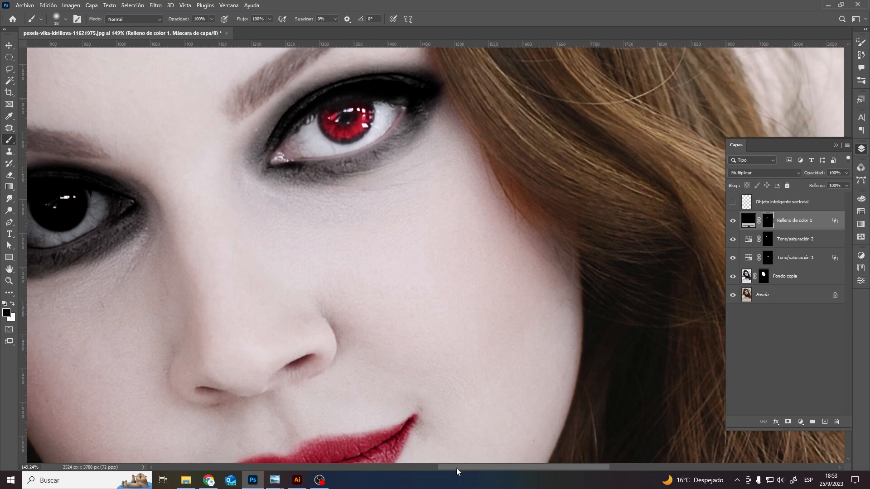
{"action": "mouse_move", "coordinate": [458, 204]}
{"action": "left_mouse_down"}
{"action": "mouse_move", "coordinate": [394, 188]}
{"action": "mouse_move", "coordinate": [363, 195]}
{"action": "left_mouse_up"}
{"action": "left_click_drag", "start_coordinate": [824, 186], "coordinate": [825, 186]}
{"action": "mouse_move", "coordinate": [350, 201]}
{"action": "left_mouse_down"}
{"action": "mouse_move", "coordinate": [340, 236]}
{"action": "mouse_move", "coordinate": [365, 249]}
{"action": "mouse_move", "coordinate": [406, 239]}
{"action": "mouse_move", "coordinate": [463, 207]}
{"action": "mouse_move", "coordinate": [429, 218]}
{"action": "mouse_move", "coordinate": [439, 220]}
{"action": "mouse_move", "coordinate": [397, 216]}
{"action": "mouse_move", "coordinate": [412, 207]}
{"action": "mouse_move", "coordinate": [401, 220]}
{"action": "mouse_move", "coordinate": [383, 219]}
{"action": "mouse_move", "coordinate": [380, 204]}
{"action": "mouse_move", "coordinate": [395, 222]}
{"action": "mouse_move", "coordinate": [361, 208]}
{"action": "mouse_move", "coordinate": [341, 226]}
{"action": "mouse_move", "coordinate": [340, 219]}
{"action": "mouse_move", "coordinate": [355, 209]}
{"action": "mouse_move", "coordinate": [355, 242]}
{"action": "mouse_move", "coordinate": [402, 239]}
{"action": "left_mouse_up"}
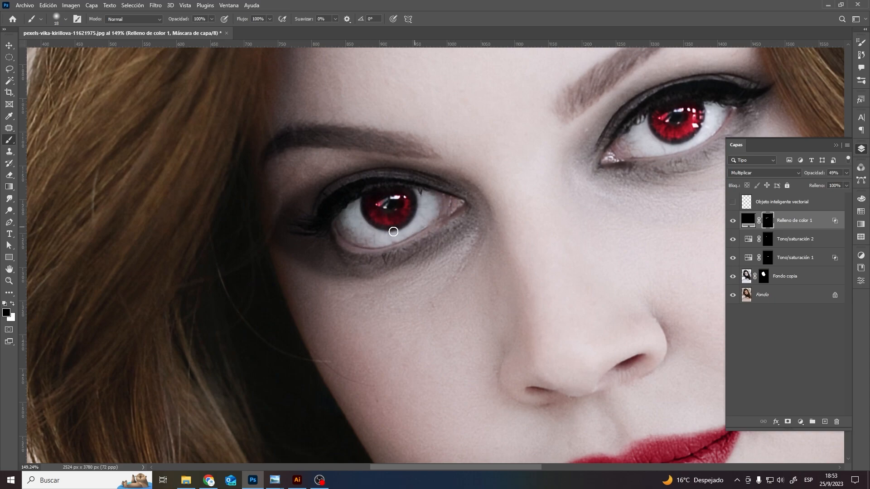
{"action": "left_click", "coordinate": [772, 226], "text": "ctrl"}
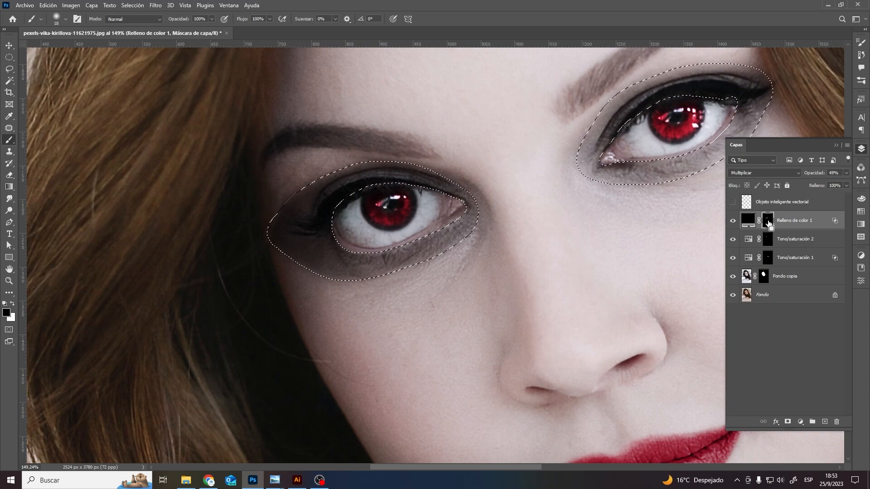
{"action": "key", "text": "ctrl+d"}
{"action": "left_click", "coordinate": [798, 241]}
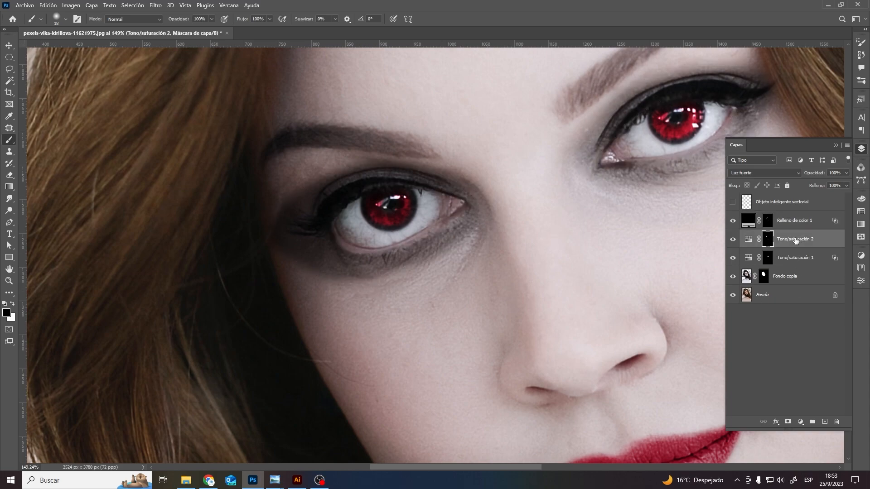
Set the Relleno de color 1 layer's opacity to 100% so the eye shadow is fully dark
{"action": "left_click", "coordinate": [768, 221]}
{"action": "left_click_drag", "start_coordinate": [835, 184], "coordinate": [848, 183]}
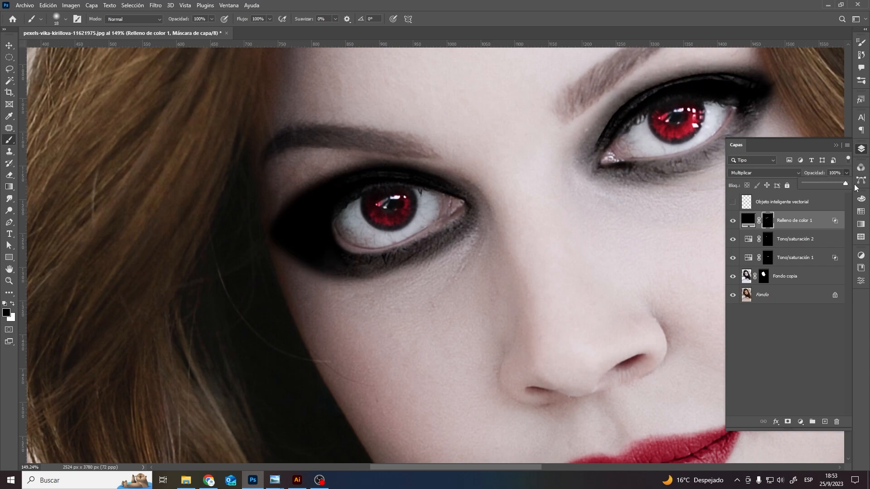
{"action": "scroll", "coordinate": [526, 224], "scroll_direction": "down", "scroll_amount": 4}
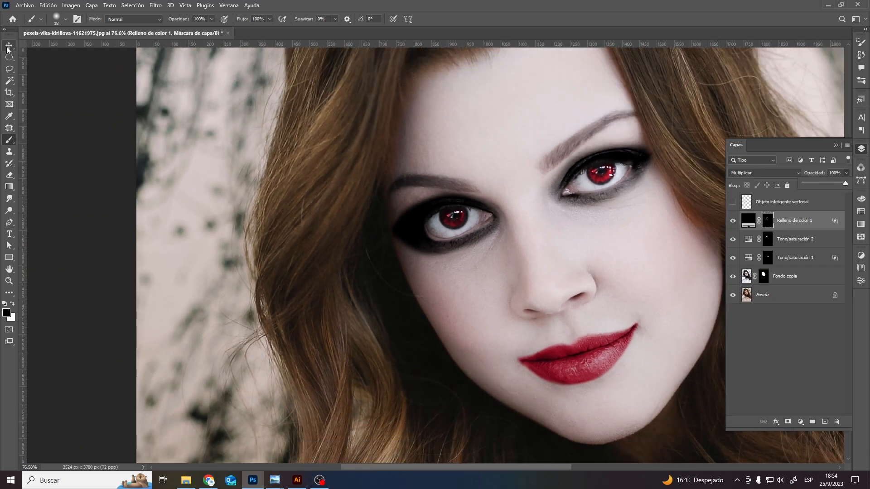
{"action": "key", "text": "h"}
{"action": "left_click_drag", "start_coordinate": [553, 270], "coordinate": [460, 245]}
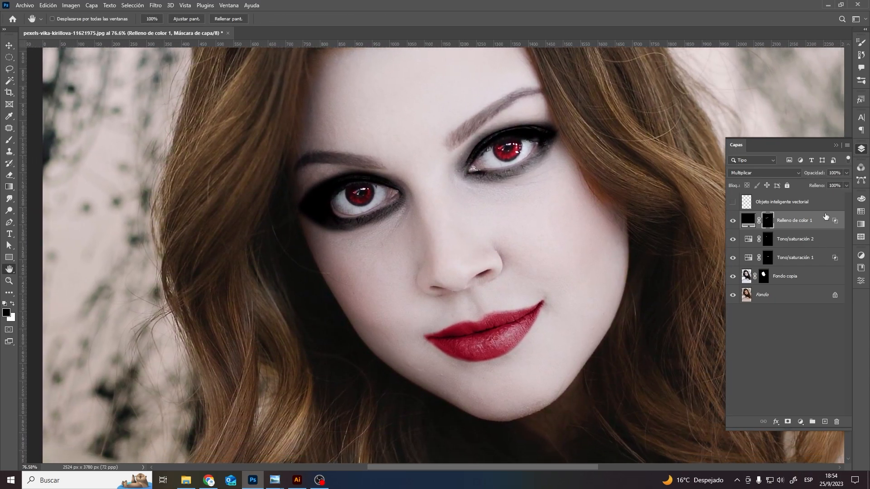
Duplicate the Relleno de color 1 eye shadow layer
{"action": "right_click", "coordinate": [811, 218]}
{"action": "left_click", "coordinate": [707, 131]}
{"action": "left_click", "coordinate": [654, 101]}
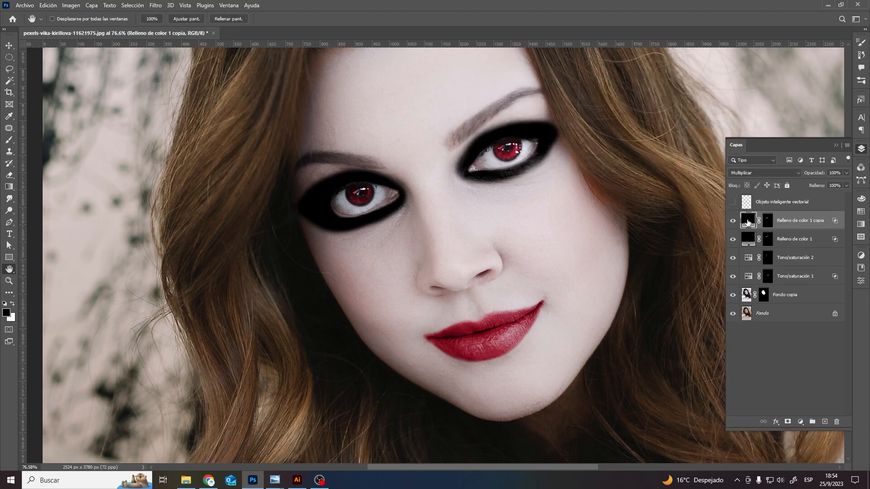
Mask out the eye shadow nearer the image's right side on Relleno de color 1 and the other eye's shadow on its copy
{"action": "left_click", "coordinate": [786, 241]}
{"action": "left_click", "coordinate": [9, 141]}
{"action": "left_click", "coordinate": [768, 239]}
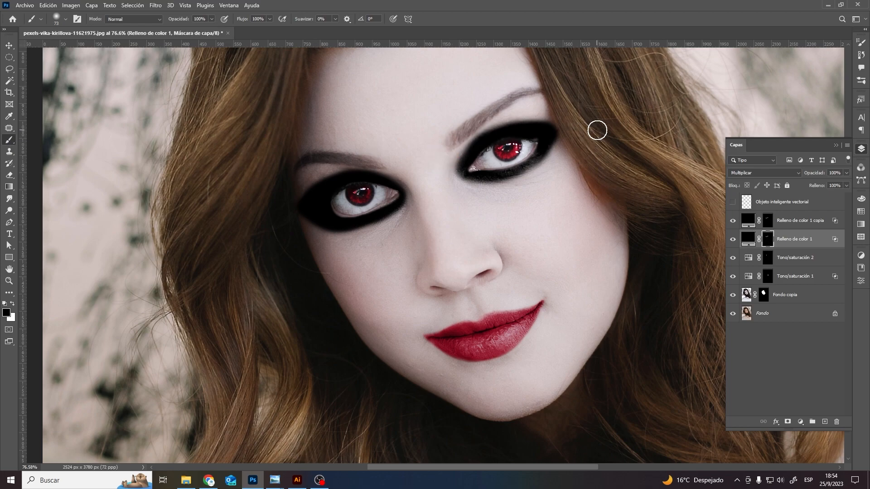
{"action": "mouse_move", "coordinate": [558, 131]}
{"action": "left_mouse_down"}
{"action": "mouse_move", "coordinate": [521, 116]}
{"action": "mouse_move", "coordinate": [476, 165]}
{"action": "mouse_move", "coordinate": [505, 188]}
{"action": "mouse_move", "coordinate": [528, 158]}
{"action": "mouse_move", "coordinate": [474, 176]}
{"action": "mouse_move", "coordinate": [542, 104]}
{"action": "mouse_move", "coordinate": [507, 119]}
{"action": "left_mouse_up"}
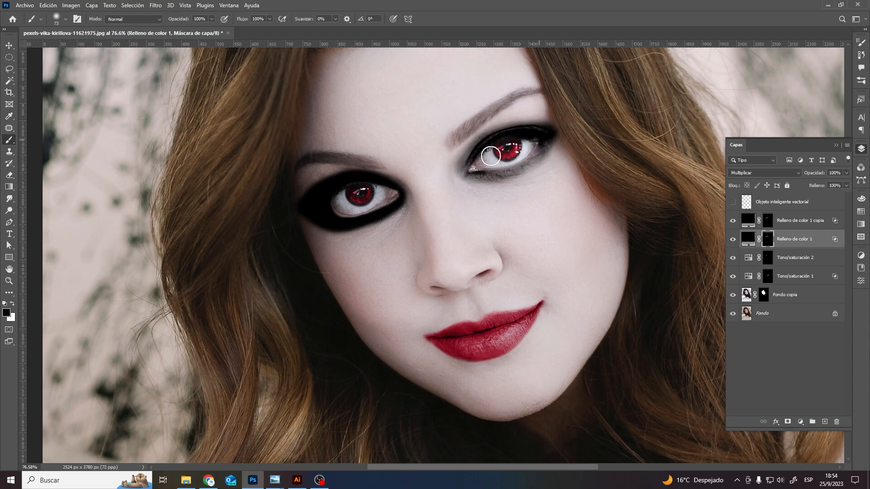
{"action": "left_click", "coordinate": [767, 221]}
{"action": "mouse_move", "coordinate": [294, 210]}
{"action": "left_mouse_down"}
{"action": "mouse_move", "coordinate": [336, 202]}
{"action": "mouse_move", "coordinate": [324, 182]}
{"action": "mouse_move", "coordinate": [360, 179]}
{"action": "mouse_move", "coordinate": [358, 207]}
{"action": "mouse_move", "coordinate": [390, 216]}
{"action": "left_mouse_up"}
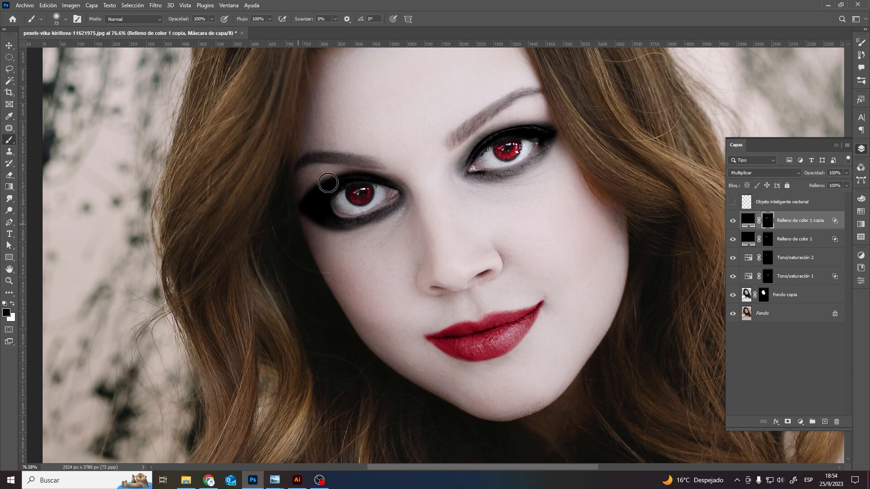
Check which eye each mask covers, clear the selection and set Relleno de color 1's underlying-layer white Blend If slider to 21 / 192
{"action": "left_click", "coordinate": [767, 221], "text": "ctrl"}
{"action": "left_click", "coordinate": [768, 240]}
{"action": "left_click", "coordinate": [768, 240], "text": "ctrl"}
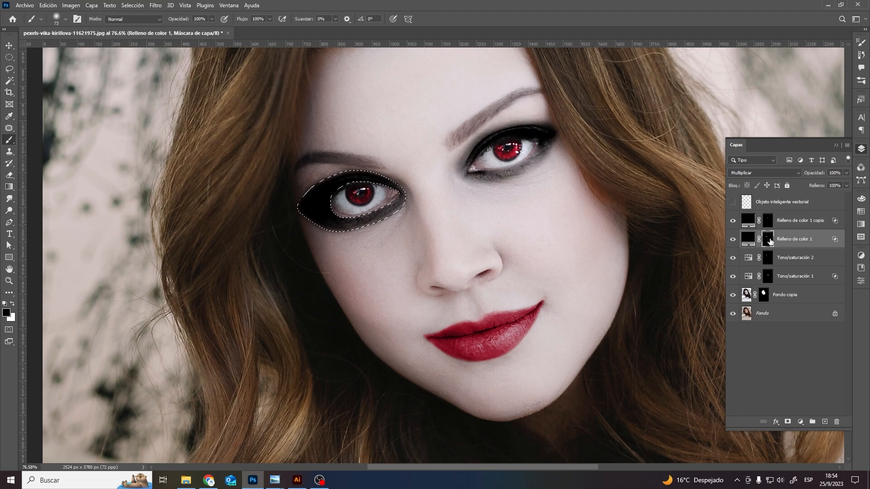
{"action": "left_click", "coordinate": [819, 240]}
{"action": "key", "text": "ctrl+d"}
{"action": "double_click", "coordinate": [782, 247]}
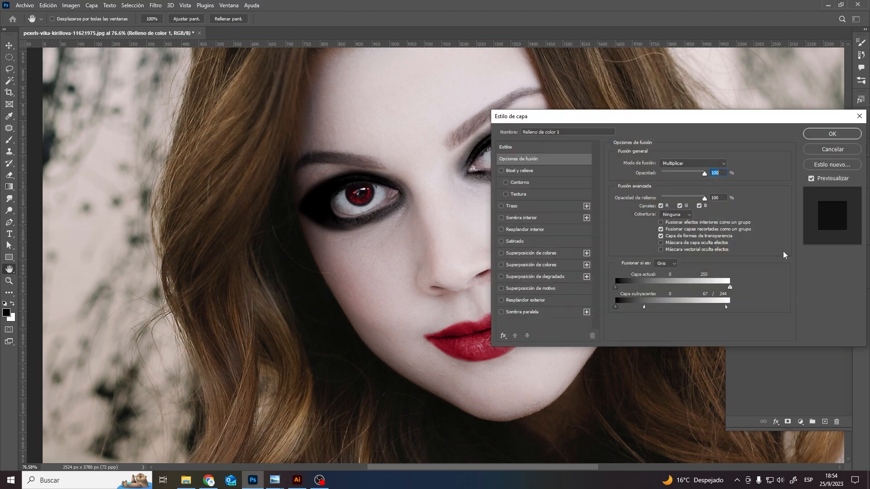
{"action": "left_click_drag", "start_coordinate": [727, 310], "coordinate": [703, 310]}
{"action": "left_click_drag", "start_coordinate": [646, 310], "coordinate": [644, 310]}
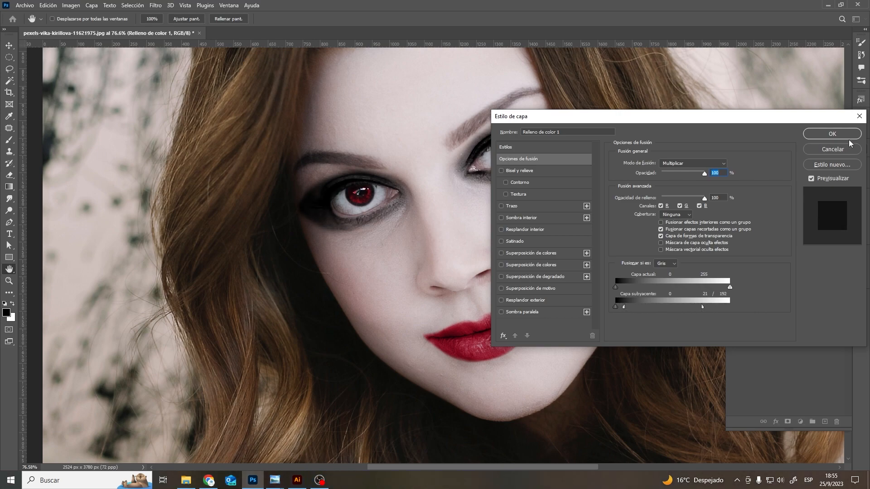
{"action": "left_click", "coordinate": [846, 149]}
{"action": "scroll", "coordinate": [512, 254], "scroll_direction": "down", "scroll_amount": 4}
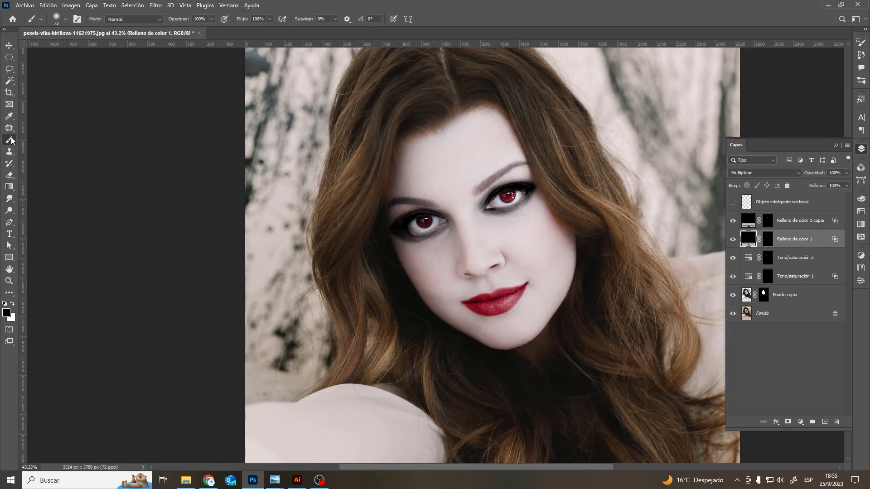
{"action": "left_click", "coordinate": [768, 241]}
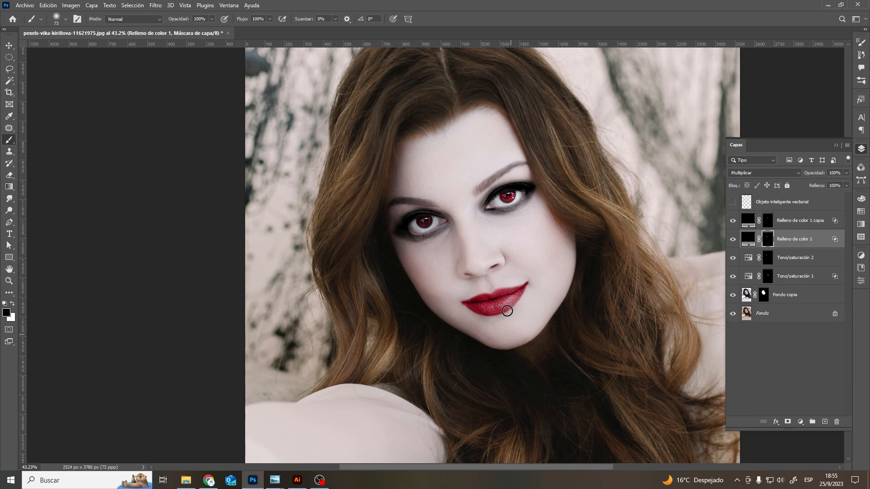
Add a black (000000) solid color fill layer above Relleno de color 1 copia and invert its mask to hide it
{"action": "left_click", "coordinate": [802, 222]}
{"action": "left_click", "coordinate": [800, 422]}
{"action": "left_click", "coordinate": [811, 265]}
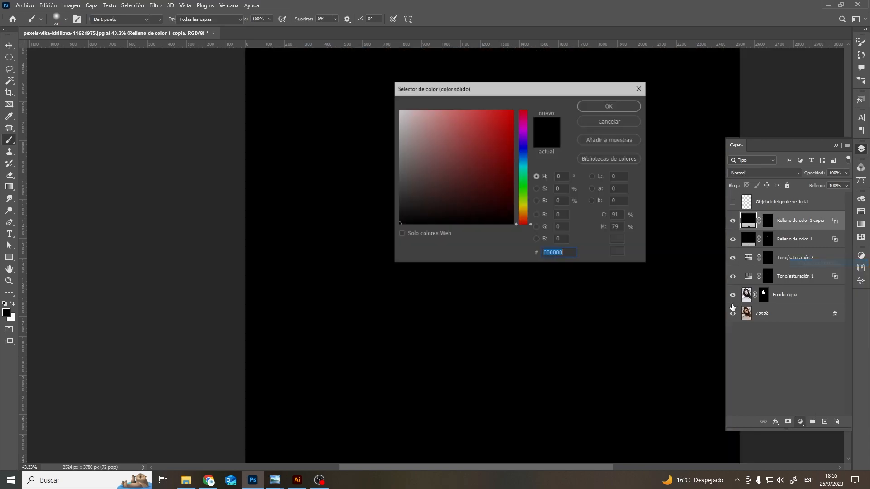
{"action": "left_click", "coordinate": [610, 105]}
{"action": "key", "text": "b"}
{"action": "left_click", "coordinate": [768, 220]}
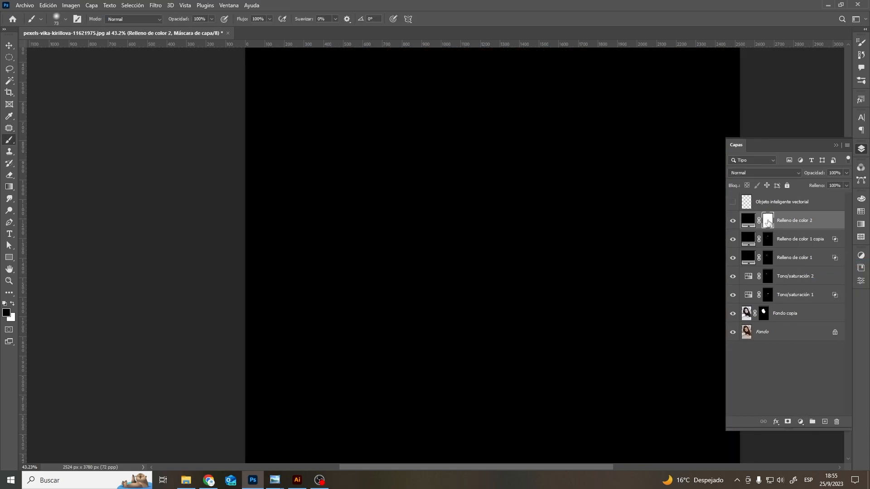
{"action": "key", "text": "ctrl+i"}
Switch to a small white brush with 42% smoothing, try tracing the eyebrow nearer the image's right side, and undo the test strokes
{"action": "scroll", "coordinate": [477, 199], "scroll_direction": "up", "scroll_amount": 3}
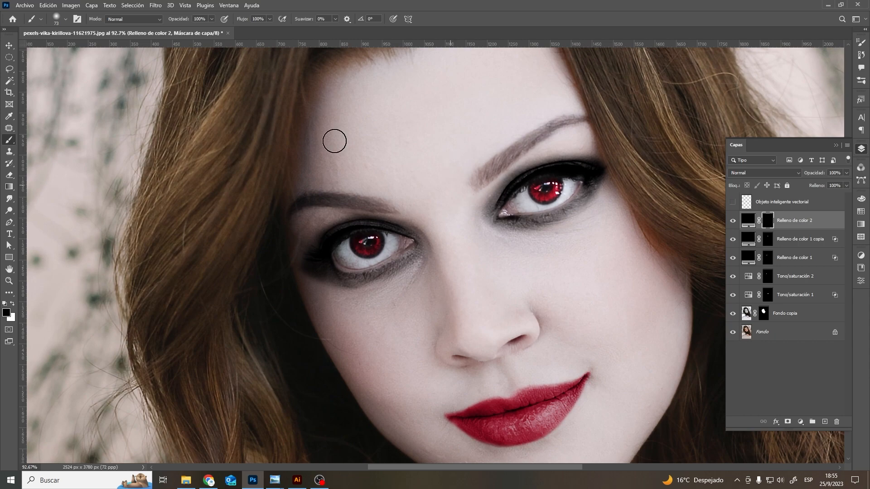
{"action": "left_click_drag", "start_coordinate": [507, 154], "coordinate": [477, 172], "text": "alt"}
{"action": "left_click", "coordinate": [269, 19]}
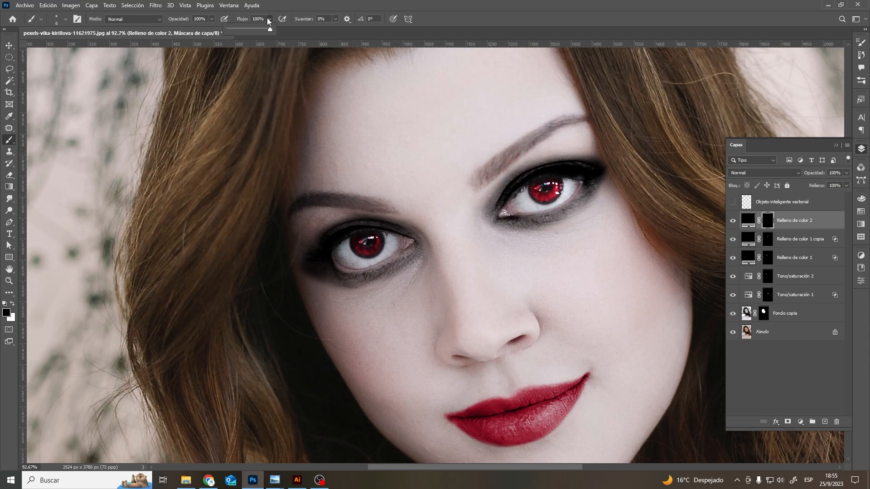
{"action": "left_click", "coordinate": [336, 19]}
{"action": "left_click_drag", "start_coordinate": [336, 29], "coordinate": [352, 29]}
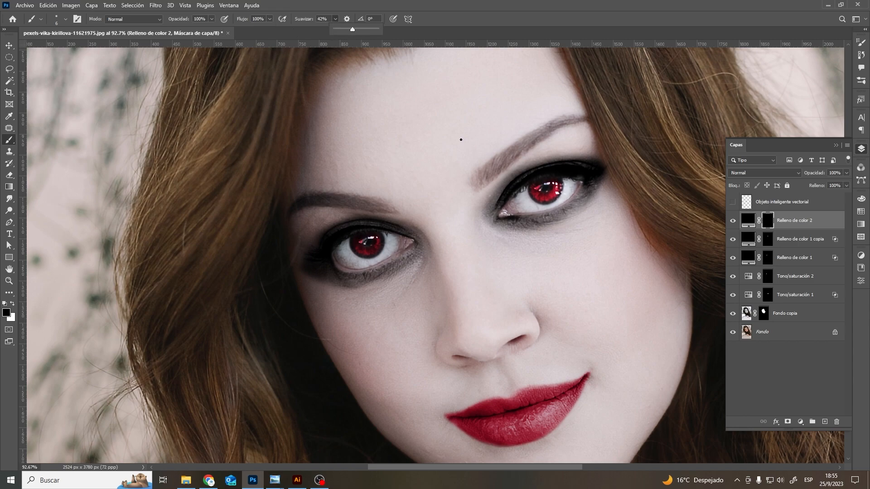
{"action": "left_click", "coordinate": [492, 182]}
{"action": "left_click", "coordinate": [12, 303]}
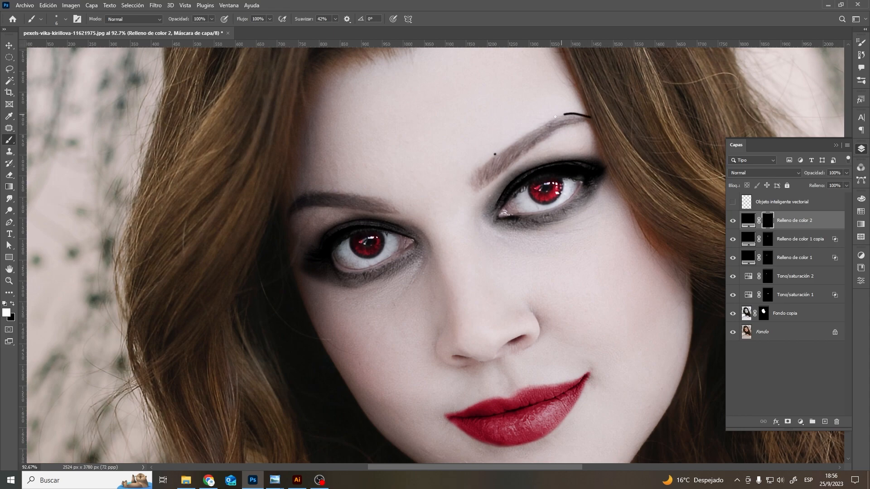
{"action": "key", "text": "ctrl+z"}
{"action": "key", "text": "ctrl+z"}
Try tracing the same eyebrow again with the brush smoothing lowered to 14%
{"action": "left_click_drag", "start_coordinate": [319, 29], "coordinate": [324, 29]}
{"action": "right_click", "coordinate": [504, 171], "text": "alt"}
{"action": "mouse_move", "coordinate": [474, 182]}
{"action": "left_mouse_down"}
{"action": "mouse_move", "coordinate": [534, 135]}
{"action": "mouse_move", "coordinate": [585, 120]}
{"action": "mouse_move", "coordinate": [535, 132]}
{"action": "mouse_move", "coordinate": [475, 179]}
{"action": "left_mouse_up"}
{"action": "key", "text": "ctrl+z"}
Paint both eyebrows solid black by brushing white on the Relleno de color 2 mask at 19 px with 58% smoothing
{"action": "right_click", "coordinate": [584, 119], "text": "alt"}
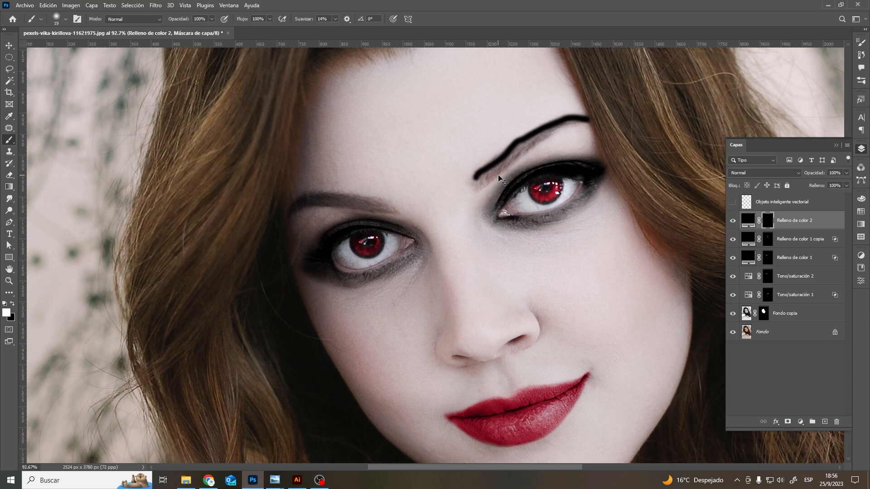
{"action": "key", "text": "ctrl+z"}
{"action": "left_click", "coordinate": [335, 18]}
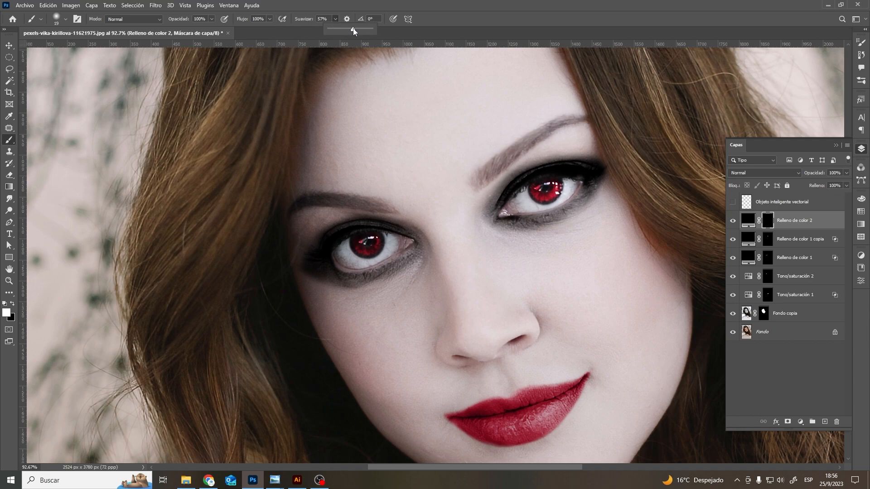
{"action": "mouse_move", "coordinate": [588, 118]}
{"action": "left_mouse_down"}
{"action": "mouse_move", "coordinate": [535, 131]}
{"action": "mouse_move", "coordinate": [482, 167]}
{"action": "mouse_move", "coordinate": [473, 186]}
{"action": "mouse_move", "coordinate": [488, 183]}
{"action": "mouse_move", "coordinate": [551, 128]}
{"action": "mouse_move", "coordinate": [583, 118]}
{"action": "mouse_move", "coordinate": [546, 130]}
{"action": "mouse_move", "coordinate": [479, 180]}
{"action": "mouse_move", "coordinate": [484, 171]}
{"action": "mouse_move", "coordinate": [480, 183]}
{"action": "mouse_move", "coordinate": [499, 167]}
{"action": "mouse_move", "coordinate": [483, 181]}
{"action": "mouse_move", "coordinate": [481, 170]}
{"action": "mouse_move", "coordinate": [477, 184]}
{"action": "mouse_move", "coordinate": [494, 171]}
{"action": "left_mouse_up"}
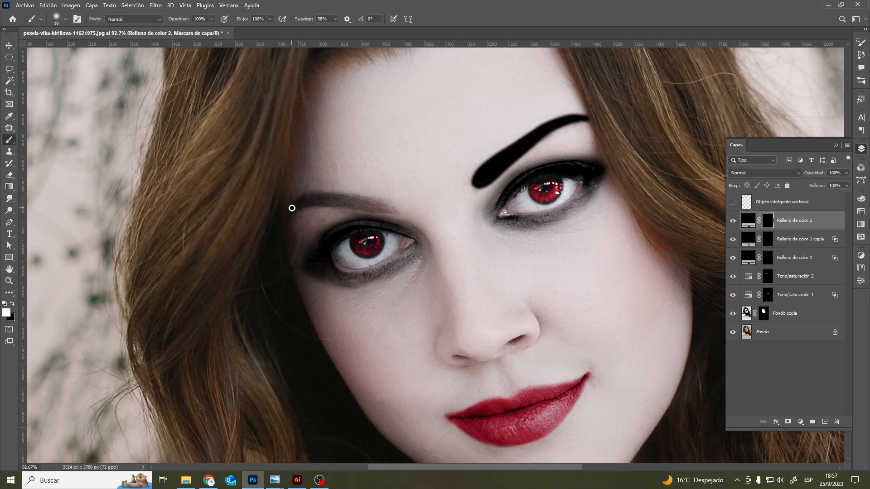
{"action": "mouse_move", "coordinate": [302, 197]}
{"action": "left_mouse_down"}
{"action": "mouse_move", "coordinate": [395, 208]}
{"action": "mouse_move", "coordinate": [303, 204]}
{"action": "mouse_move", "coordinate": [285, 219]}
{"action": "mouse_move", "coordinate": [313, 202]}
{"action": "mouse_move", "coordinate": [389, 207]}
{"action": "left_mouse_up"}
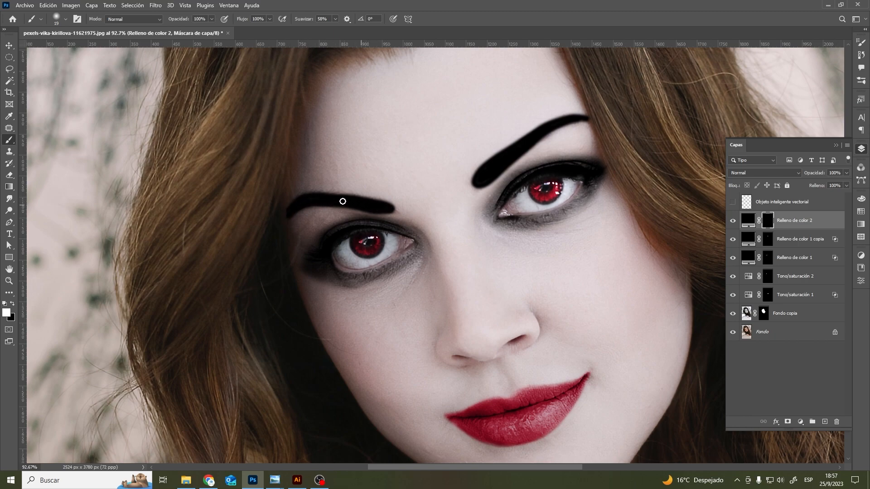
{"action": "left_click_drag", "start_coordinate": [328, 203], "coordinate": [379, 208]}
Set the Relleno de color 2 layer to Multiplicar and split its underlying-layer white Blend If slider to 99 / 211
{"action": "left_click", "coordinate": [748, 220]}
{"action": "left_click", "coordinate": [764, 172]}
{"action": "left_click", "coordinate": [752, 197]}
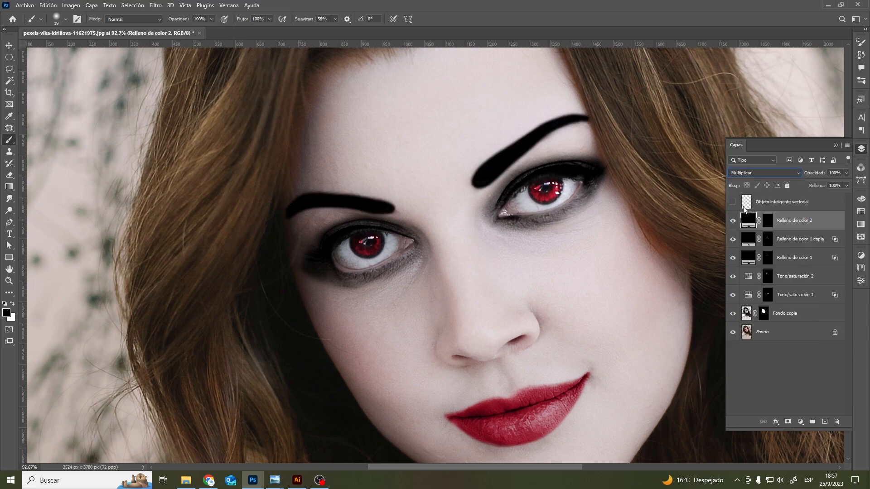
{"action": "double_click", "coordinate": [814, 228]}
{"action": "left_click_drag", "start_coordinate": [445, 214], "coordinate": [320, 194]}
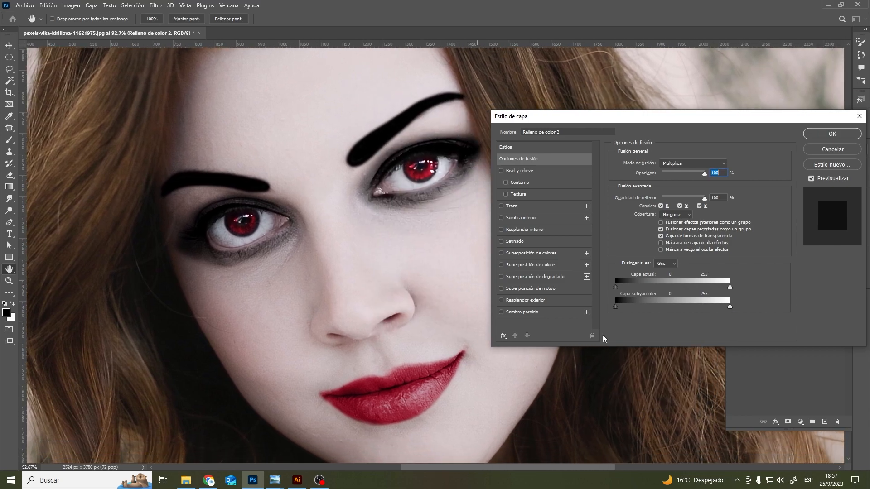
{"action": "left_click_drag", "start_coordinate": [729, 307], "coordinate": [661, 307]}
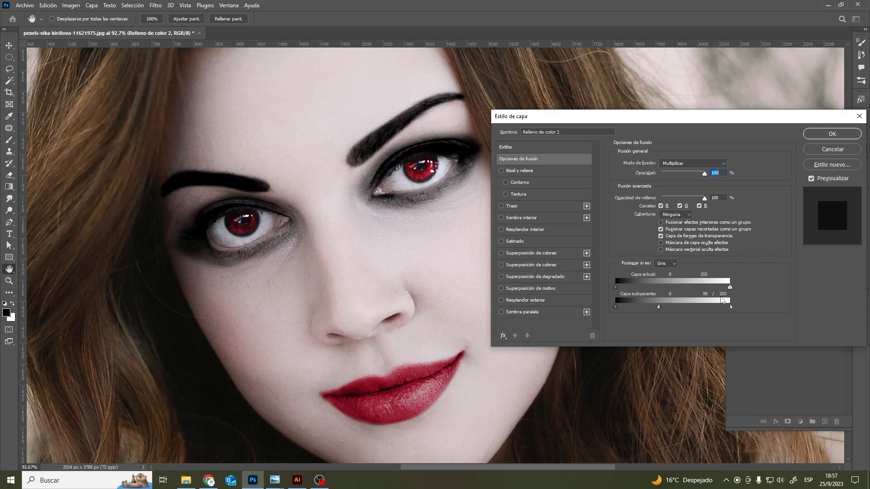
{"action": "left_click_drag", "start_coordinate": [730, 308], "coordinate": [711, 312]}
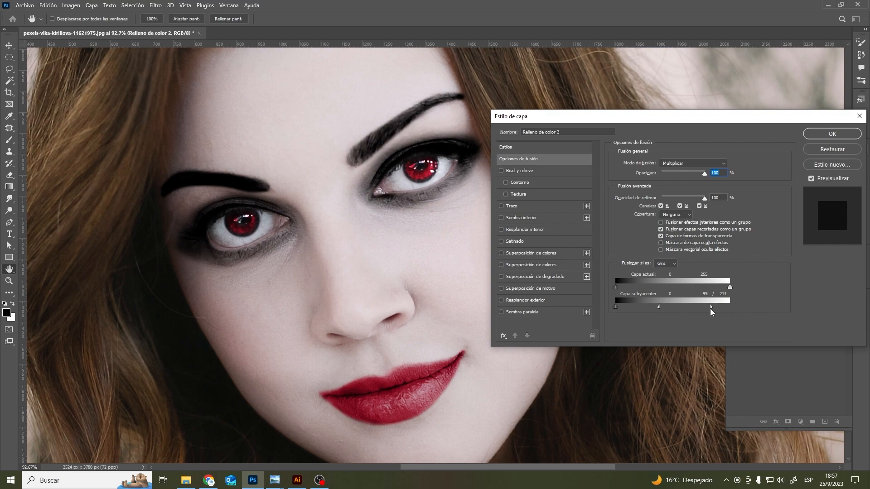
{"action": "left_click", "coordinate": [836, 137]}
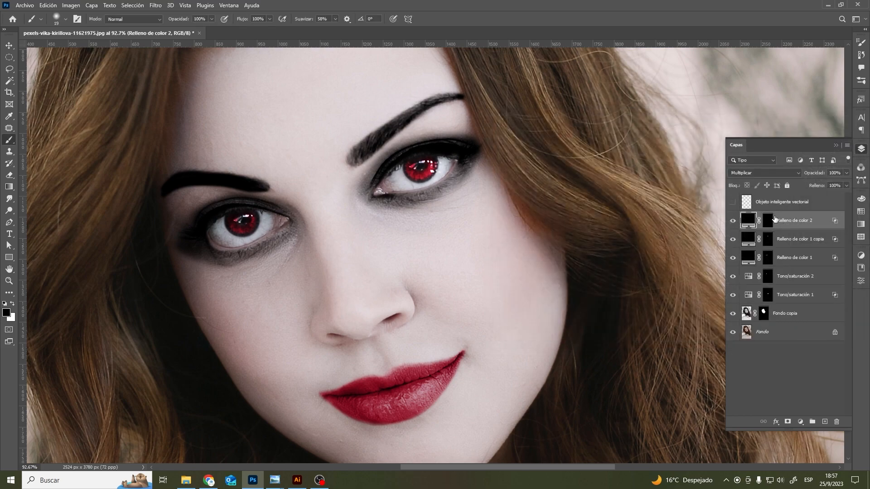
Feather the Relleno de color 2 mask by 3.8 px to soften the eyebrow edges
{"action": "double_click", "coordinate": [768, 220]}
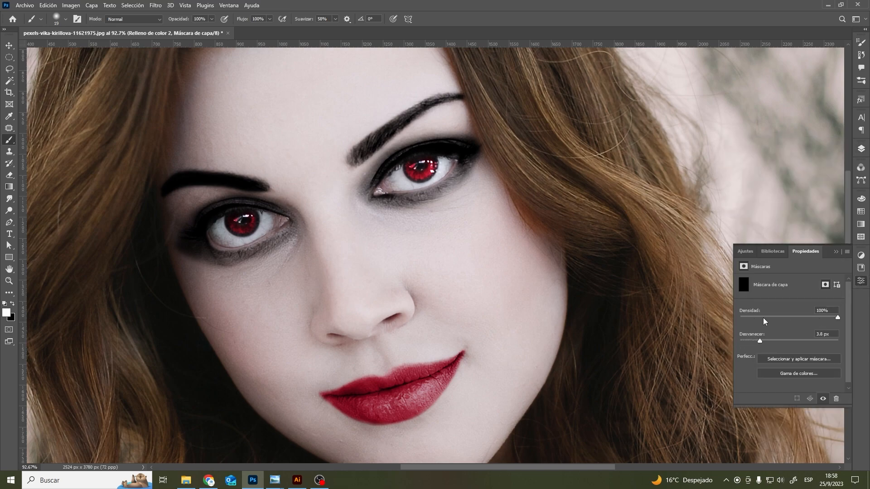
{"action": "left_click", "coordinate": [860, 280]}
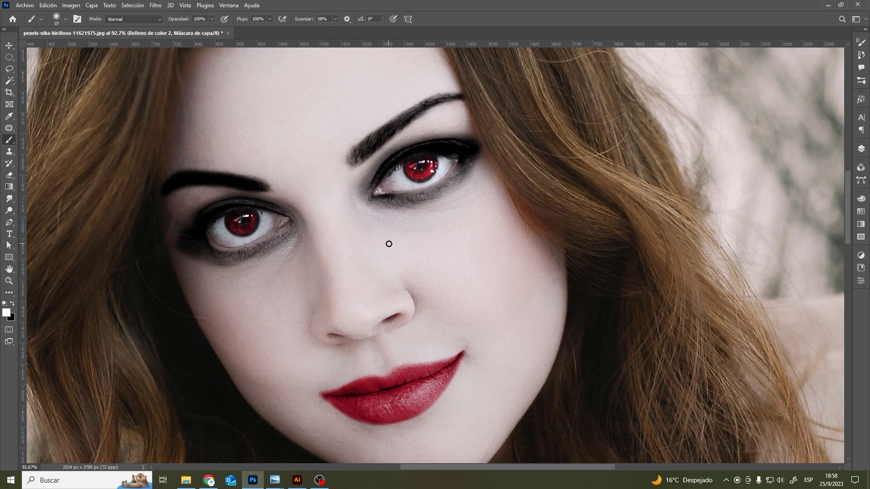
{"action": "scroll", "coordinate": [396, 255], "scroll_direction": "down", "scroll_amount": 3, "text": "alt"}
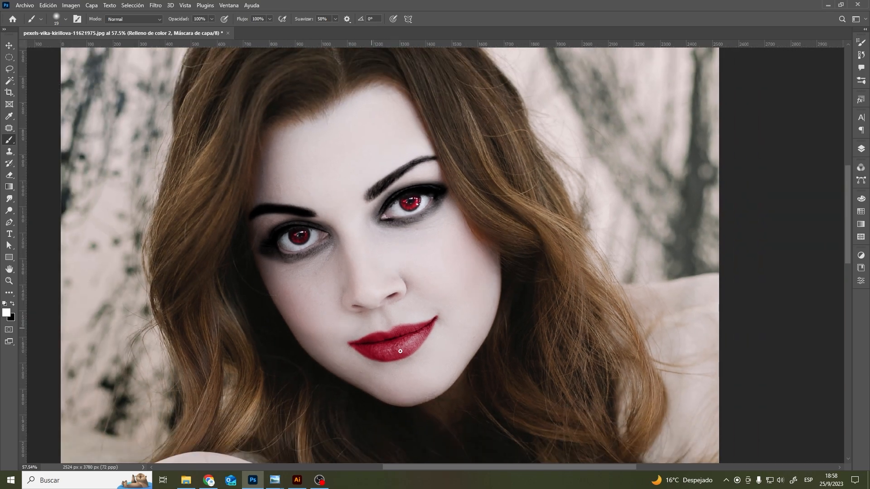
{"action": "scroll", "coordinate": [401, 314], "scroll_direction": "down", "scroll_amount": 2, "text": "alt"}
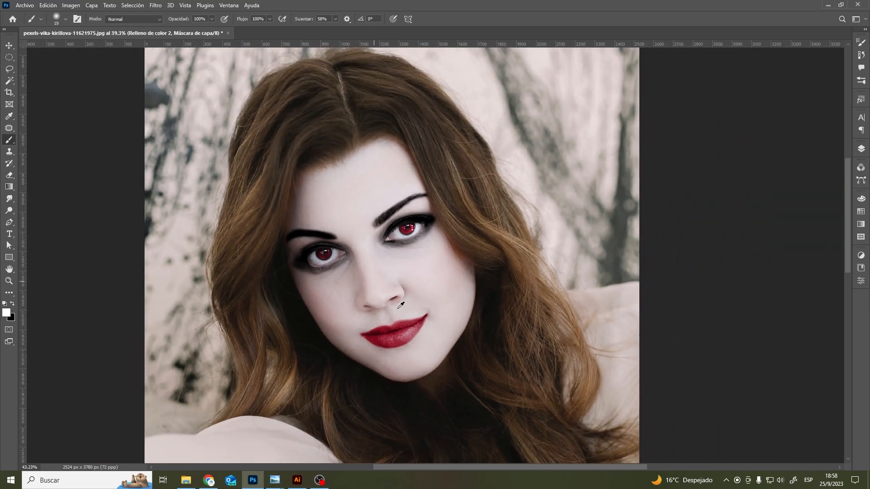
{"action": "scroll", "coordinate": [401, 308], "scroll_direction": "down", "scroll_amount": 1}
{"action": "scroll", "coordinate": [355, 313], "scroll_direction": "down", "scroll_amount": 2}
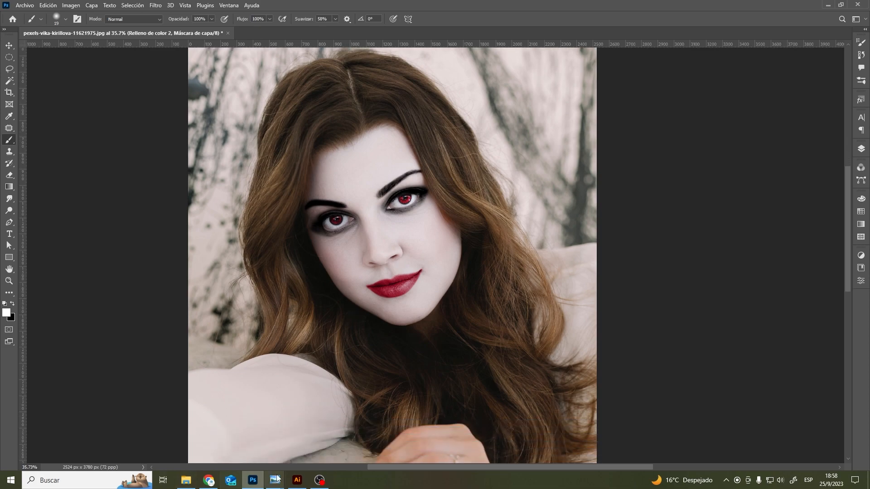
Copy the spiral from parapopart.ai in Illustrator and paste it into the Photoshop portrait as a smart object on the cheek nearer the image's left side
{"action": "left_click", "coordinate": [297, 481]}
{"action": "left_click", "coordinate": [453, 122]}
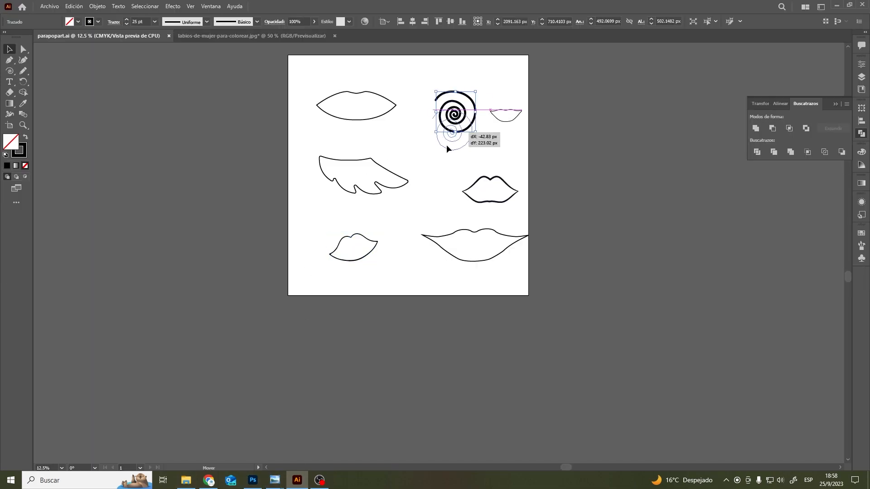
{"action": "left_click", "coordinate": [252, 480]}
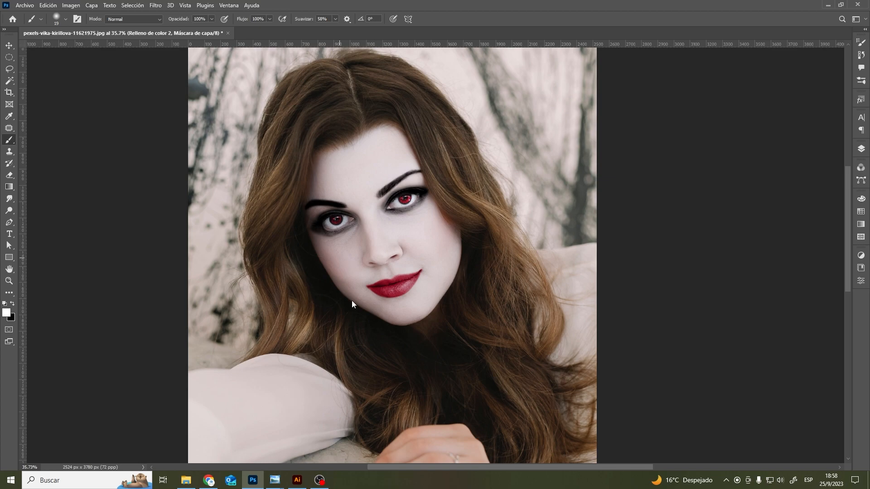
{"action": "key", "text": "ctrl+v"}
{"action": "left_click_drag", "start_coordinate": [384, 215], "coordinate": [352, 245]}
{"action": "left_click", "coordinate": [515, 22]}
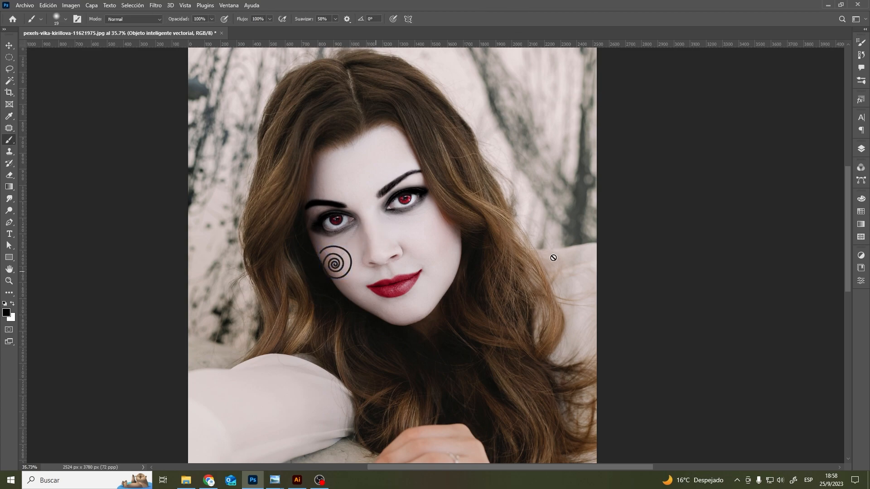
Duplicate the spiral's smart object layer and move the copy onto the other cheek
{"action": "left_click", "coordinate": [861, 148]}
{"action": "right_click", "coordinate": [779, 220]}
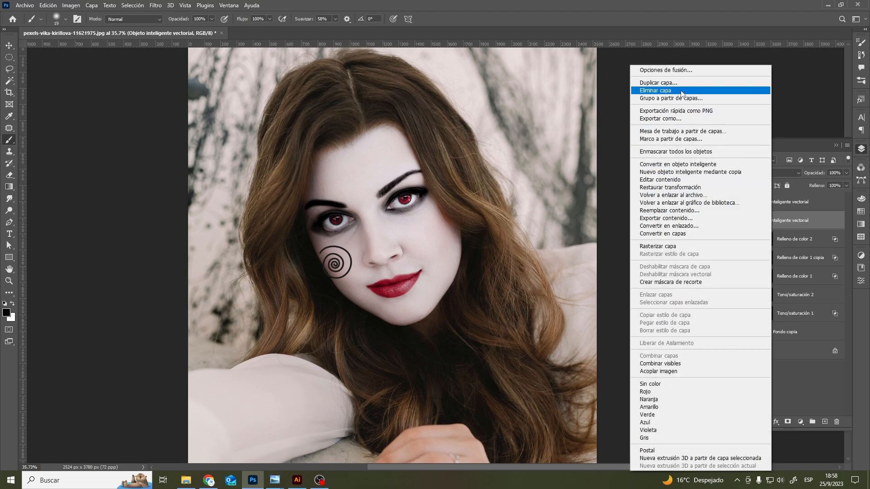
{"action": "left_click", "coordinate": [652, 84]}
{"action": "key", "text": "Return"}
{"action": "key", "text": "v"}
{"action": "left_click_drag", "start_coordinate": [338, 266], "coordinate": [423, 233]}
Flip the duplicated spiral horizontally, enlarge it slightly and reposition it farther up and outward on its cheek
{"action": "key", "text": "ctrl+t"}
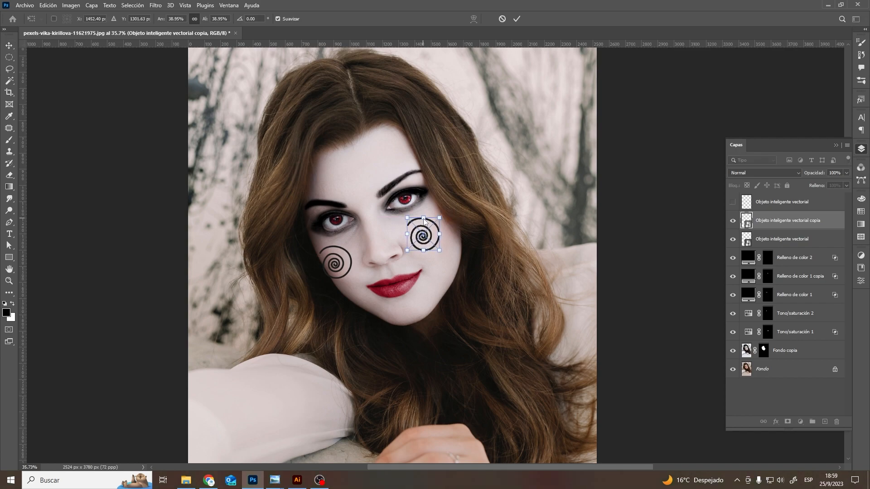
{"action": "right_click", "coordinate": [424, 222]}
{"action": "left_click", "coordinate": [455, 384]}
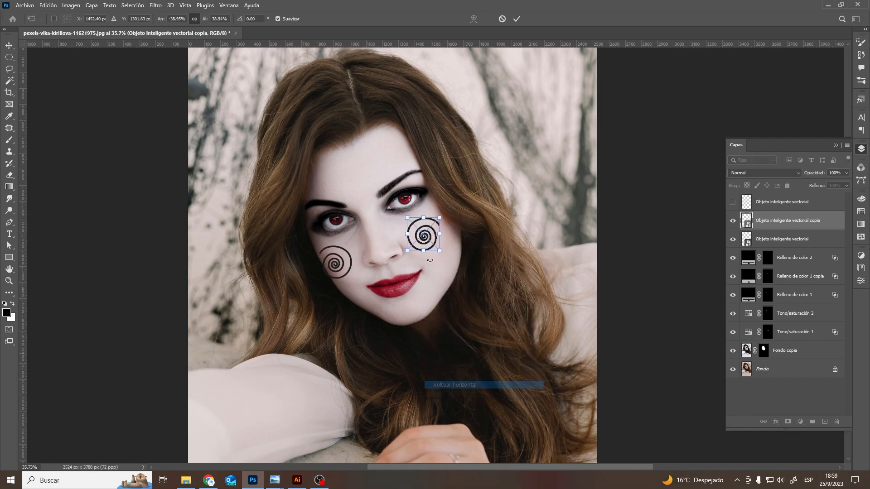
{"action": "left_click_drag", "start_coordinate": [440, 218], "coordinate": [442, 217]}
{"action": "left_click", "coordinate": [516, 19]}
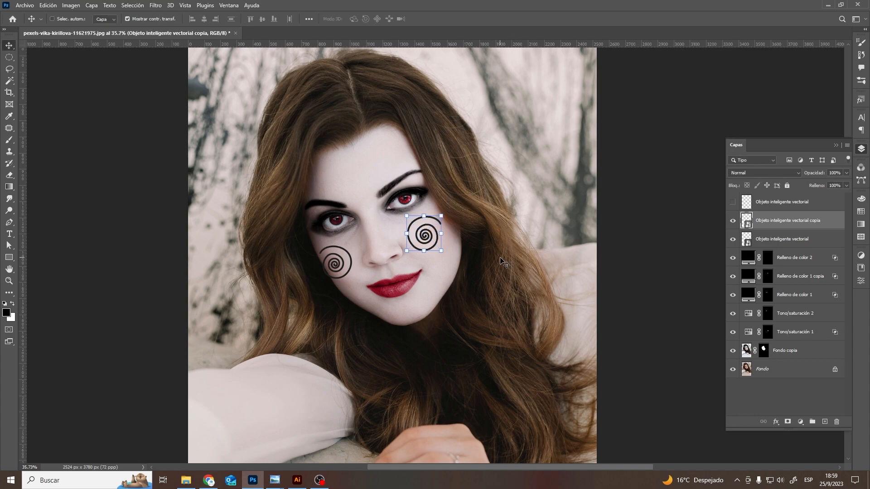
{"action": "left_click_drag", "start_coordinate": [429, 235], "coordinate": [435, 231]}
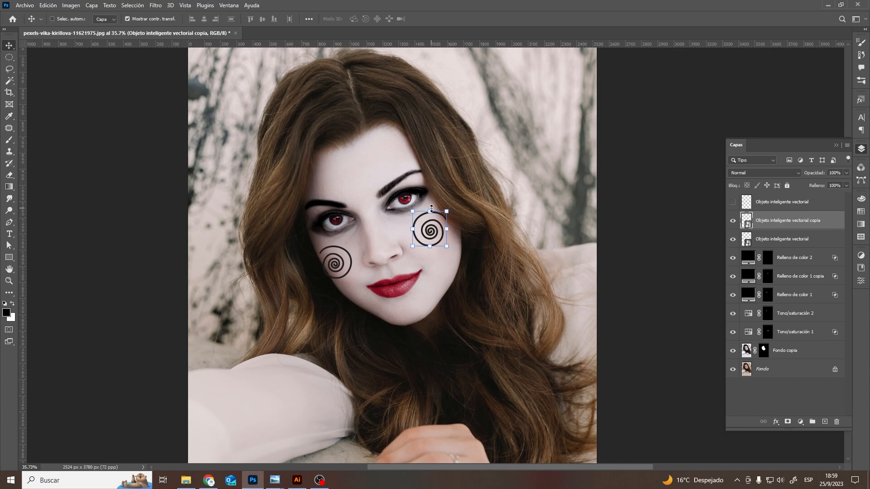
Rasterize the two visible spiral smart object layers together
{"action": "left_click", "coordinate": [796, 238], "text": "shift"}
{"action": "right_click", "coordinate": [795, 238]}
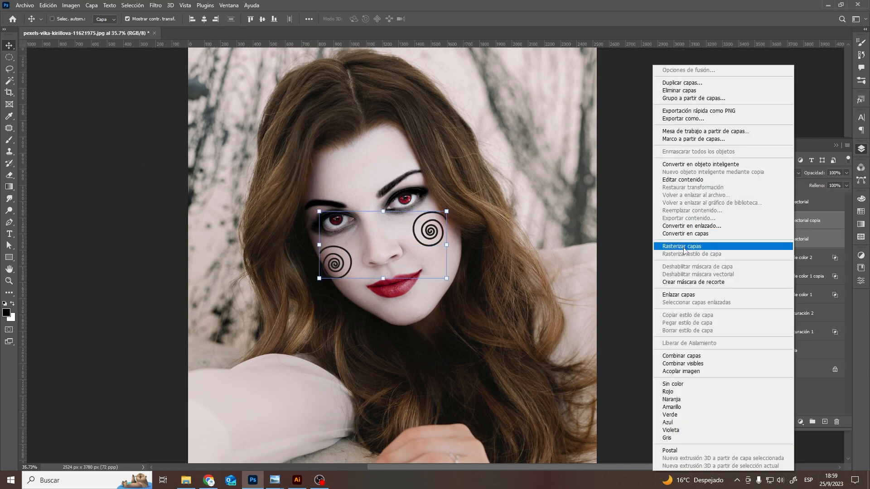
{"action": "left_click", "coordinate": [684, 249]}
Warp the Objeto inteligente vectorial copia spiral, pulling its outer upper edge inward to follow the cheek's curvature
{"action": "left_click", "coordinate": [780, 222]}
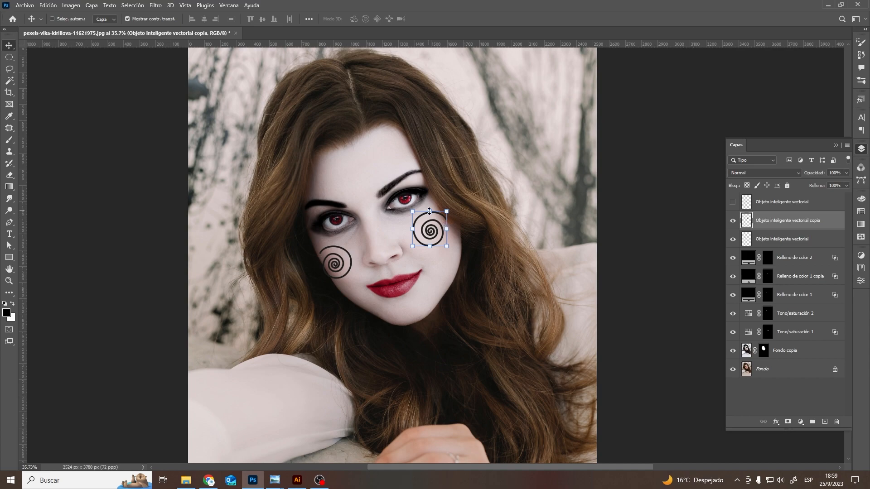
{"action": "right_click", "coordinate": [430, 211]}
{"action": "left_click", "coordinate": [435, 275]}
{"action": "scroll", "coordinate": [433, 234], "scroll_direction": "up", "scroll_amount": 2}
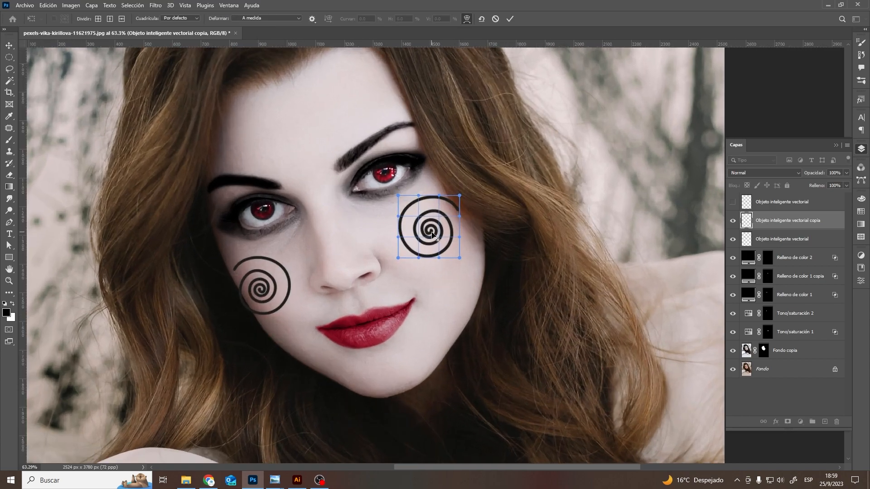
{"action": "scroll", "coordinate": [433, 235], "scroll_direction": "up", "scroll_amount": 2}
{"action": "left_click_drag", "start_coordinate": [441, 187], "coordinate": [453, 221]}
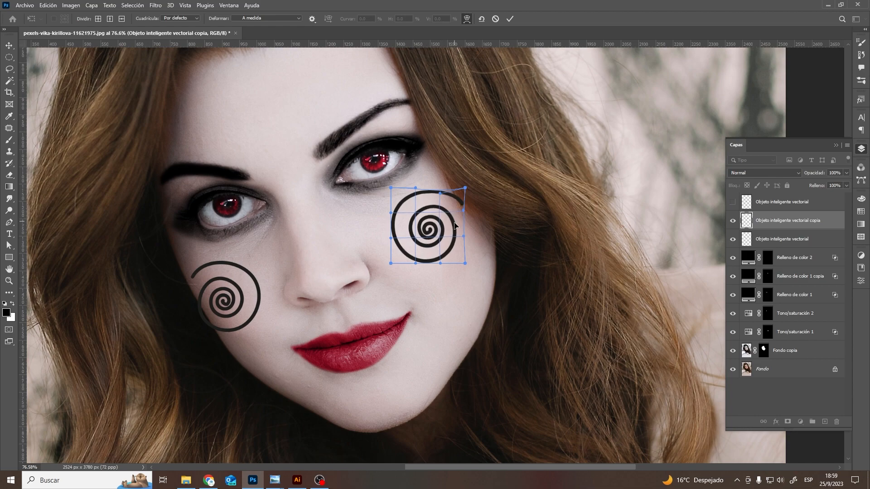
{"action": "left_click_drag", "start_coordinate": [397, 237], "coordinate": [393, 237]}
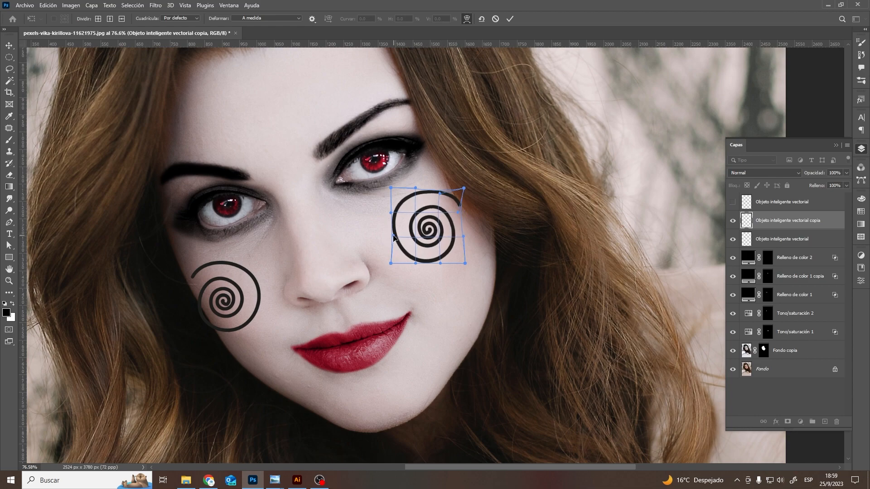
{"action": "left_click", "coordinate": [509, 19]}
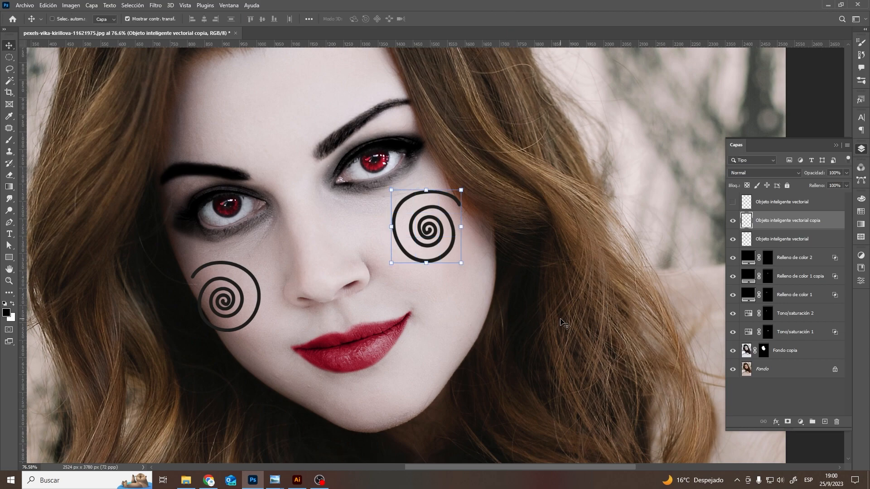
Add a layer mask from each cheek spiral's outline to its own layer, and hide both spiral layers
{"action": "left_click", "coordinate": [746, 221], "text": "ctrl"}
{"action": "left_click", "coordinate": [788, 422]}
{"action": "left_click", "coordinate": [746, 245]}
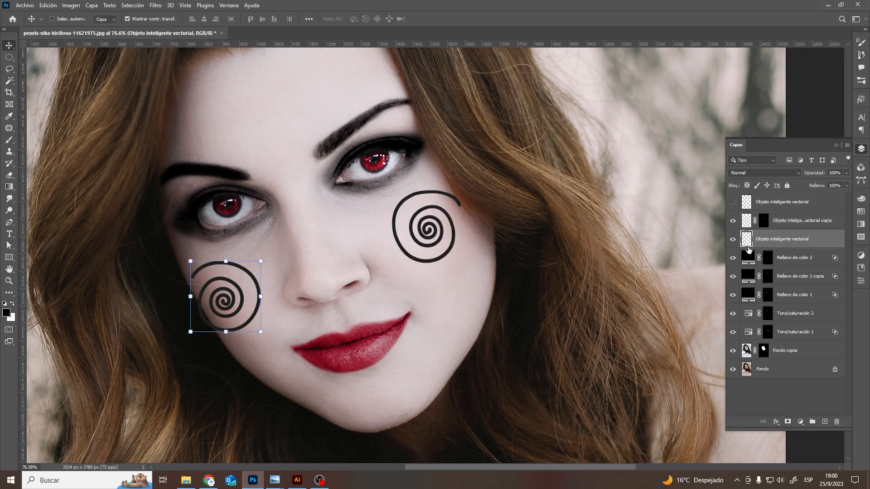
{"action": "left_click", "coordinate": [788, 422]}
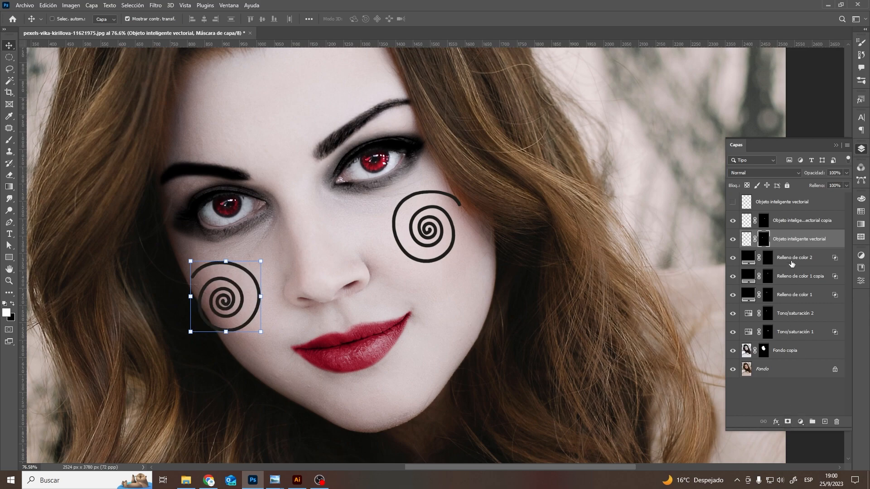
{"action": "left_click_drag", "start_coordinate": [736, 240], "coordinate": [732, 227]}
Add a Tono/saturación adjustment above Relleno de color 2 with Colorear enabled, hue 350, saturation 88 and lightness -2
{"action": "left_click", "coordinate": [777, 250]}
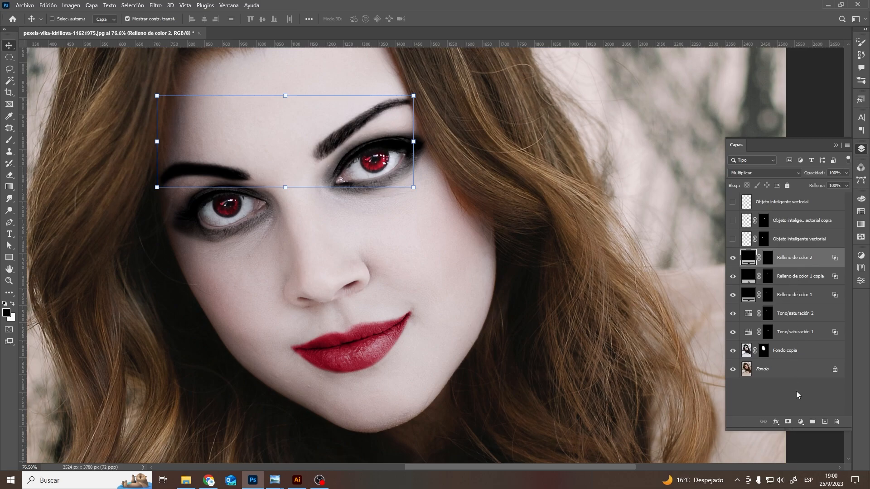
{"action": "left_click", "coordinate": [801, 422]}
{"action": "left_click", "coordinate": [753, 343]}
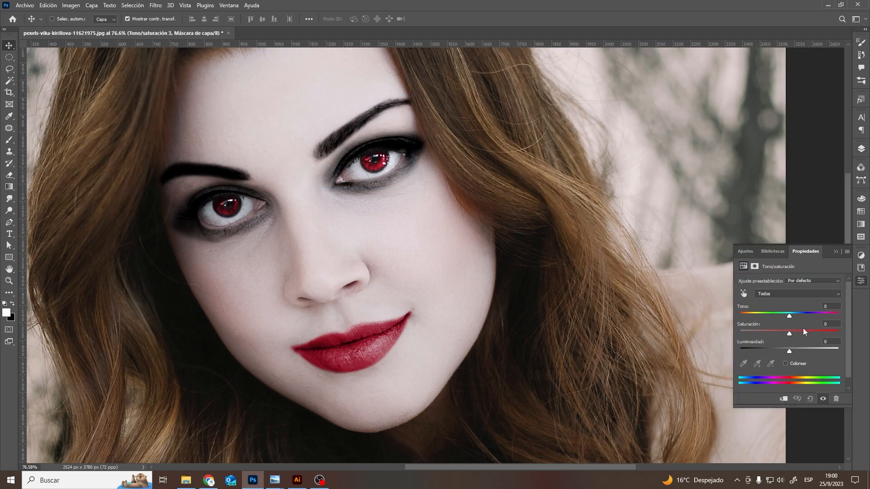
{"action": "left_click", "coordinate": [786, 364]}
{"action": "left_click_drag", "start_coordinate": [766, 334], "coordinate": [831, 318]}
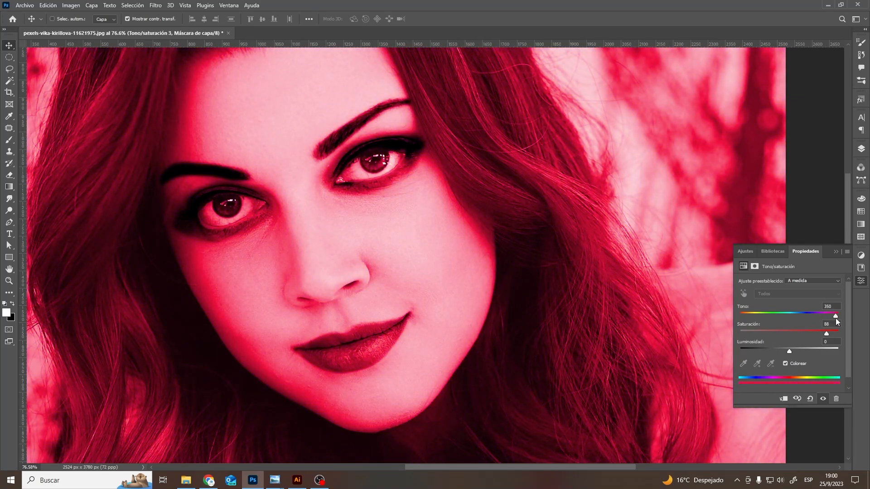
Replace the Tono/saturación 3 mask with the mask from the Objeto inteligente vectorial spiral layer
{"action": "left_click", "coordinate": [861, 149]}
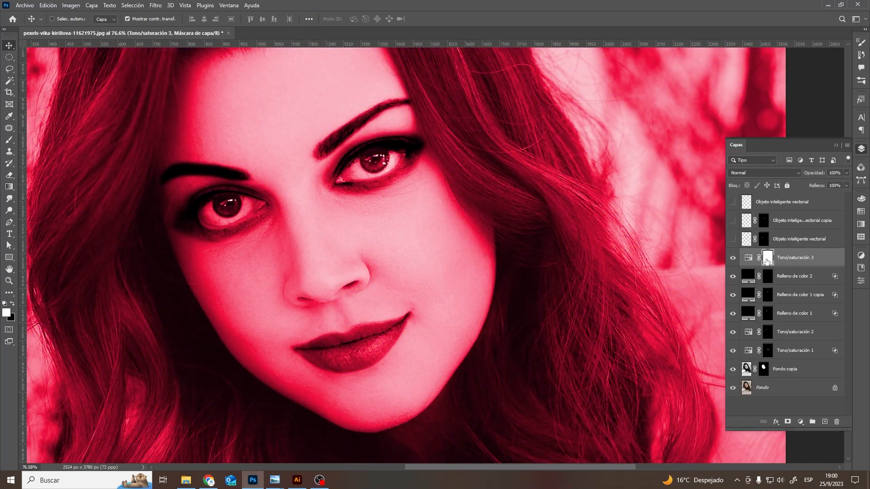
{"action": "left_click_drag", "start_coordinate": [764, 243], "coordinate": [767, 257]}
{"action": "left_click", "coordinate": [409, 178]}
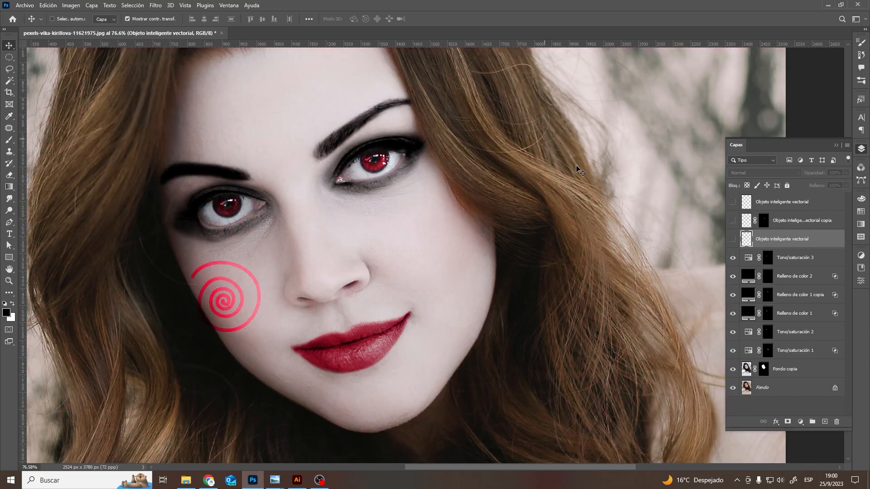
Duplicate Tono/saturación 3 and replace the copy's mask with the one from Objeto inteligente vectorial copia
{"action": "right_click", "coordinate": [790, 261]}
{"action": "left_click", "coordinate": [703, 127]}
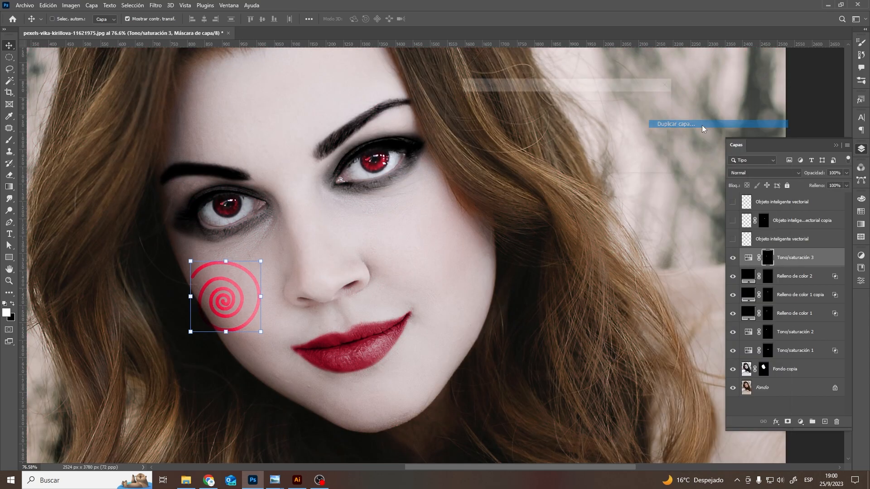
{"action": "left_click", "coordinate": [653, 101]}
{"action": "left_click_drag", "start_coordinate": [768, 257], "coordinate": [765, 221]}
{"action": "left_click", "coordinate": [415, 181]}
{"action": "left_click", "coordinate": [789, 259]}
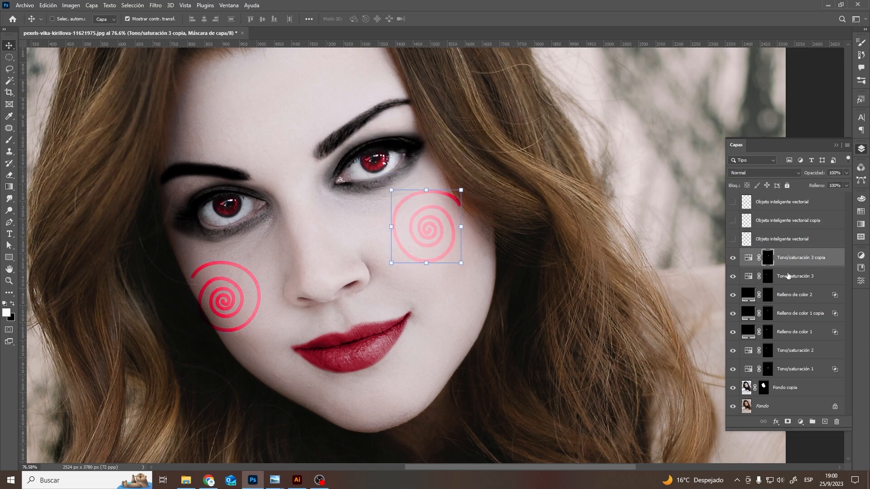
Set the blend mode of Tono/saturación 3 and its copy to Multiplicar
{"action": "left_click", "coordinate": [788, 276]}
{"action": "key", "text": "ctrl"}
{"action": "left_click", "coordinate": [765, 172]}
{"action": "left_click", "coordinate": [739, 208]}
{"action": "left_click", "coordinate": [795, 257]}
{"action": "left_click", "coordinate": [765, 173]}
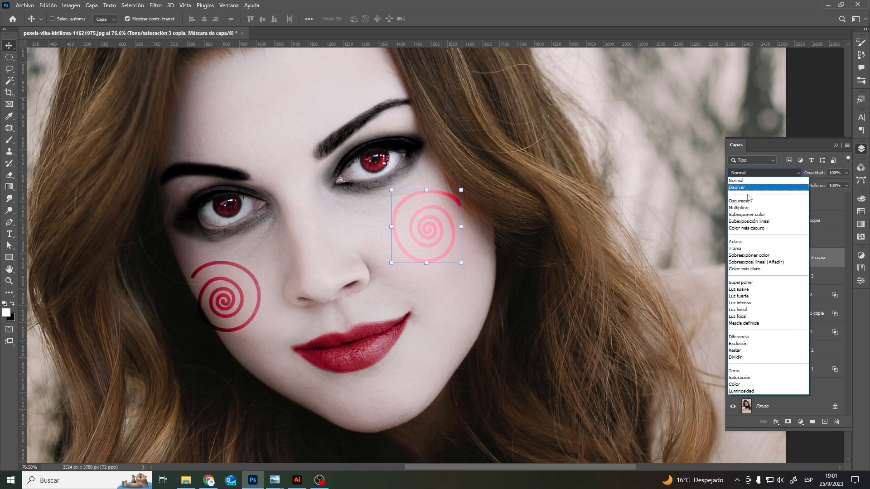
{"action": "left_click", "coordinate": [741, 208]}
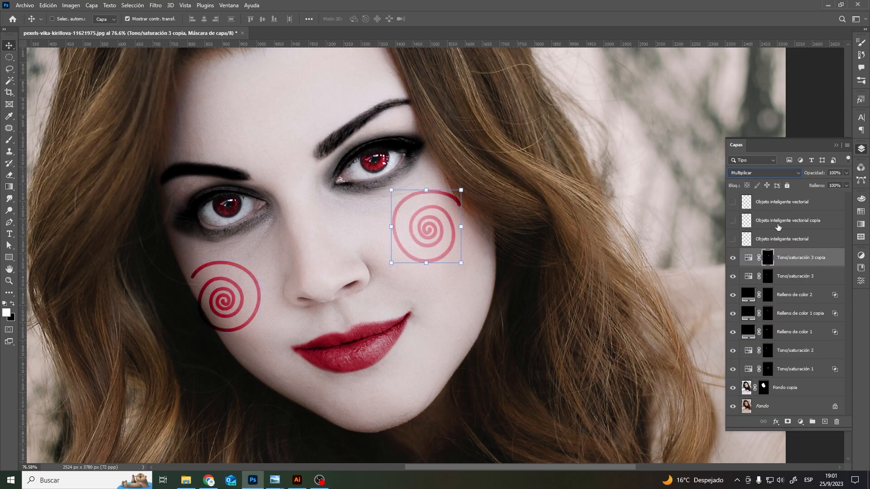
Split the underlying-layer white Blend If slider of Tono/saturación 3 to 113 / 255
{"action": "left_click", "coordinate": [774, 282]}
{"action": "double_click", "coordinate": [825, 280]}
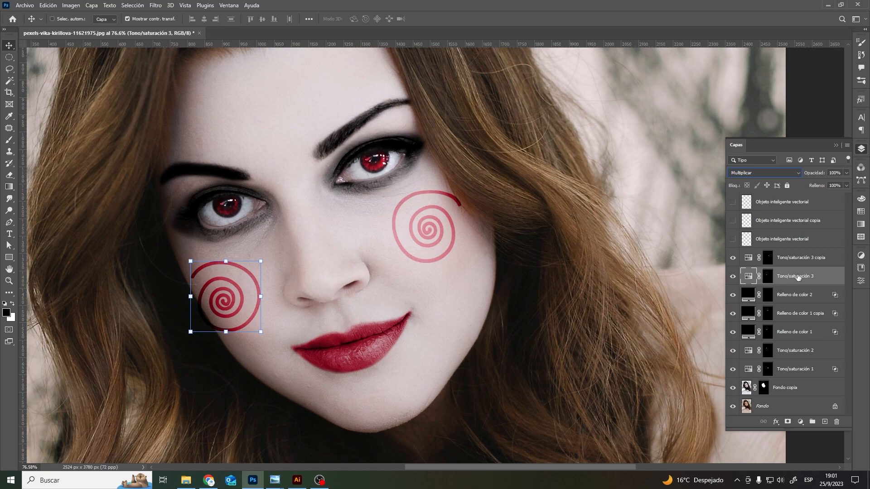
{"action": "left_click_drag", "start_coordinate": [731, 306], "coordinate": [666, 310]}
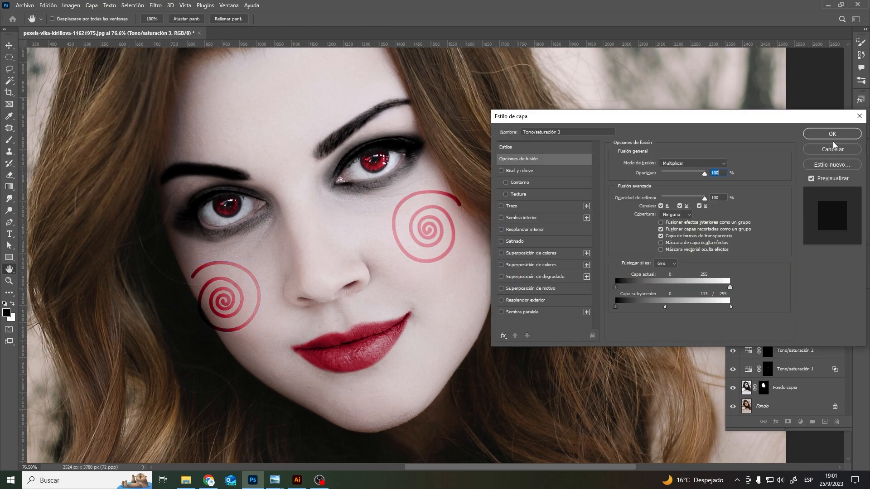
{"action": "left_click", "coordinate": [833, 133]}
Feather the masks of Tono/saturación 3 and Tono/saturación 3 copia slightly to soften both spirals' edges
{"action": "left_click", "coordinate": [775, 282]}
{"action": "left_click", "coordinate": [861, 281]}
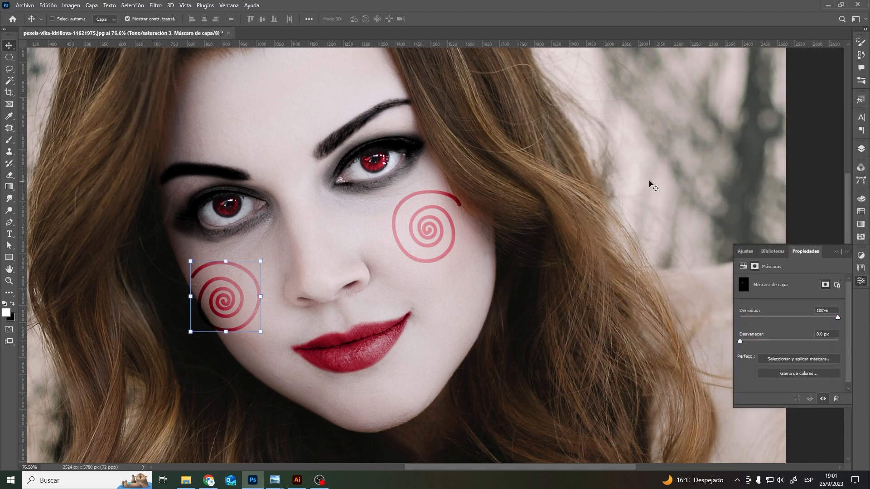
{"action": "scroll", "coordinate": [830, 335], "scroll_direction": "up", "scroll_amount": 14}
{"action": "left_click", "coordinate": [835, 251]}
{"action": "left_click", "coordinate": [861, 148]}
{"action": "left_click", "coordinate": [767, 259]}
{"action": "left_click", "coordinate": [861, 280]}
{"action": "scroll", "coordinate": [830, 335], "scroll_direction": "up", "scroll_amount": 18}
{"action": "left_click", "coordinate": [836, 252]}
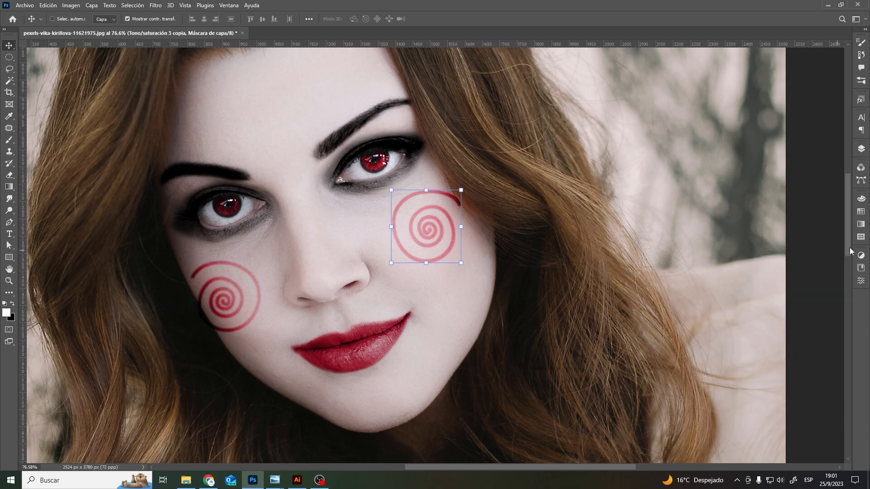
Lower the lightness of Tono/saturación 3 copia to -9
{"action": "left_click", "coordinate": [861, 148]}
{"action": "double_click", "coordinate": [748, 257]}
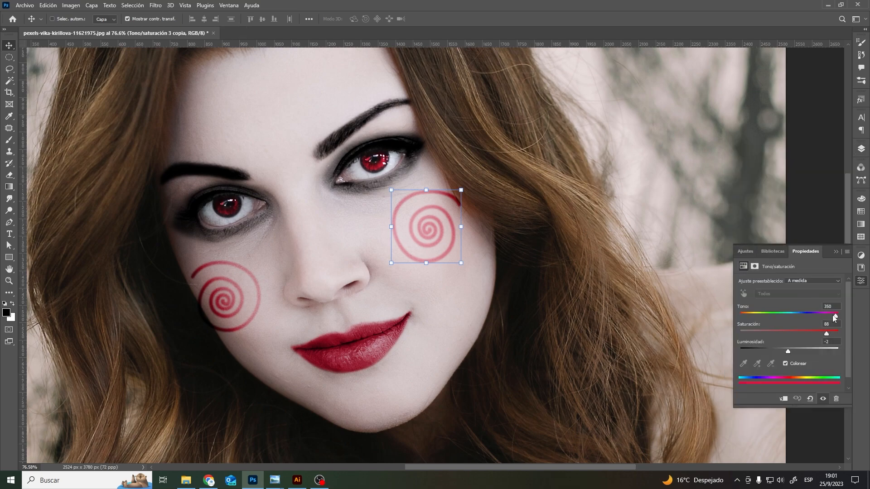
{"action": "left_click_drag", "start_coordinate": [788, 353], "coordinate": [786, 353]}
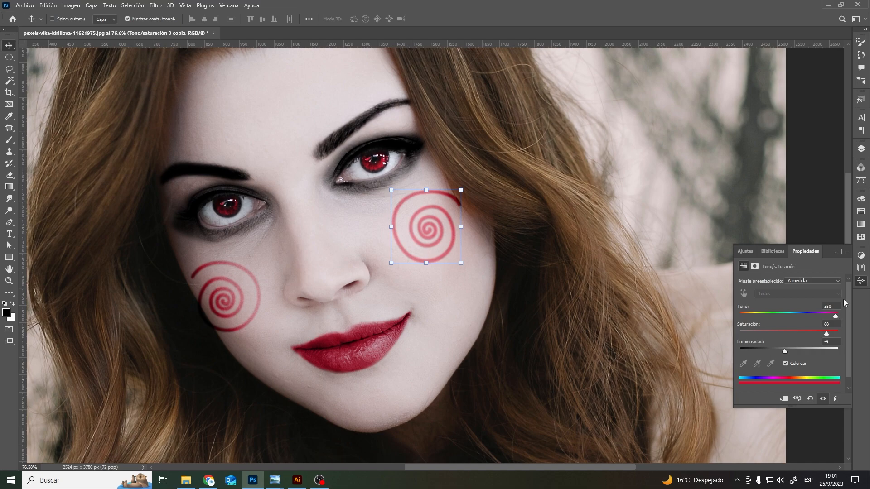
{"action": "left_click", "coordinate": [837, 252]}
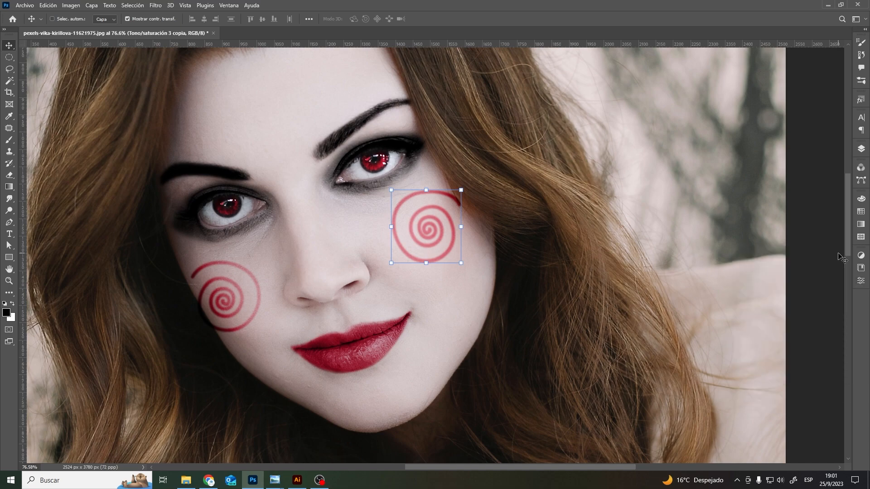
Lower the lightness of Tono/saturación 3 to -14
{"action": "left_click", "coordinate": [861, 149]}
{"action": "left_click", "coordinate": [769, 277]}
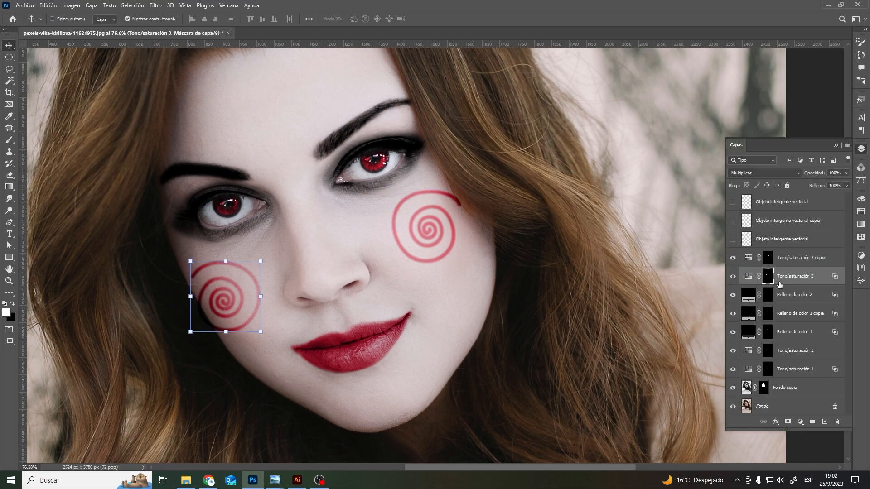
{"action": "double_click", "coordinate": [748, 277]}
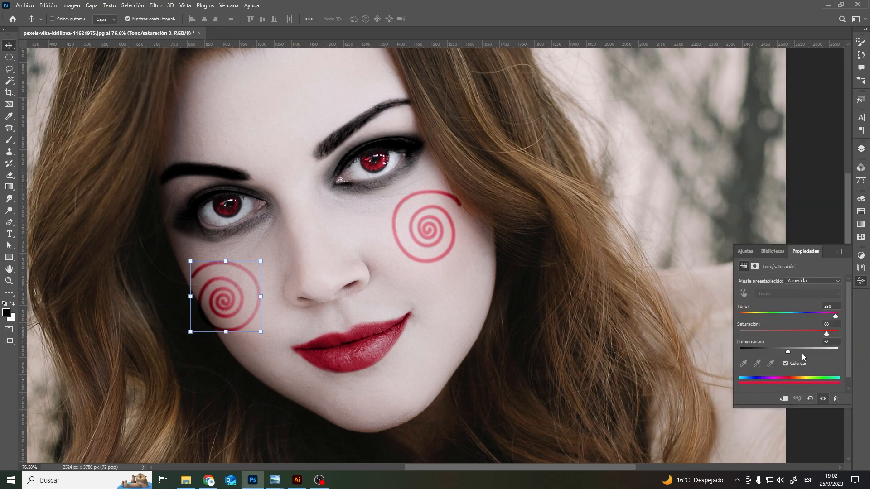
{"action": "left_click_drag", "start_coordinate": [788, 352], "coordinate": [781, 352]}
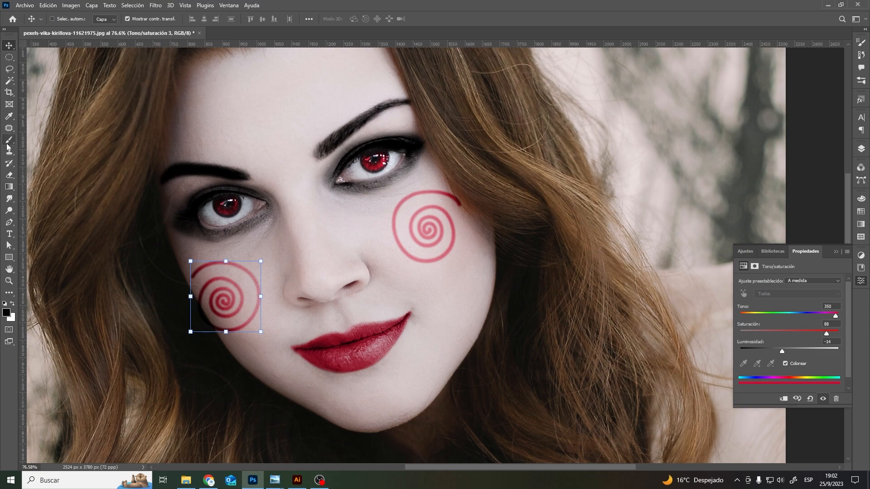
Paint black with a small brush on both spiral adjustment masks to erase the parts overlapping the hair and face edge
{"action": "key", "text": "b"}
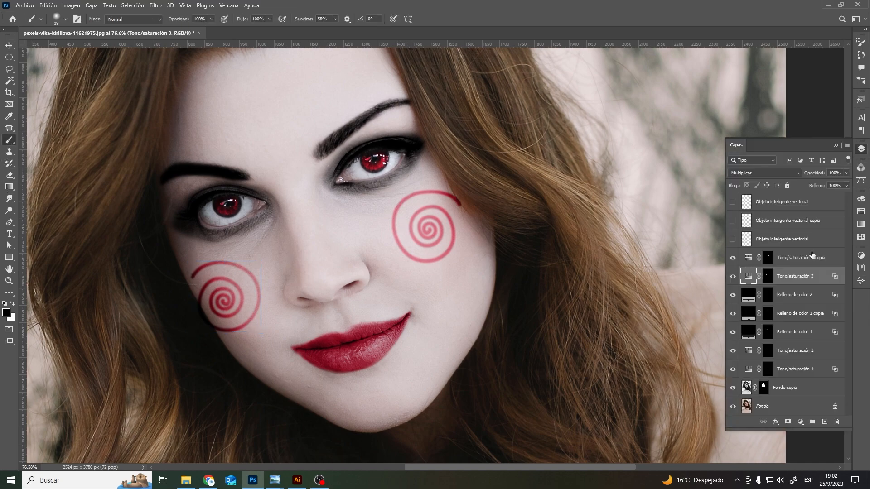
{"action": "left_click", "coordinate": [768, 259]}
{"action": "key", "text": "x"}
{"action": "left_click_drag", "start_coordinate": [190, 313], "coordinate": [197, 313], "text": "alt"}
{"action": "left_click", "coordinate": [12, 303]}
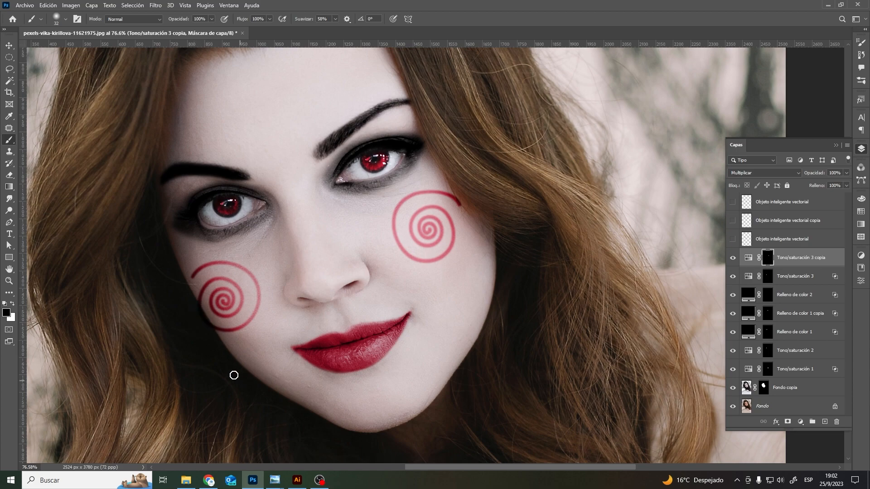
{"action": "mouse_move", "coordinate": [473, 223]}
{"action": "left_mouse_down"}
{"action": "mouse_move", "coordinate": [459, 183]}
{"action": "mouse_move", "coordinate": [461, 217]}
{"action": "left_mouse_up"}
{"action": "left_click", "coordinate": [769, 277]}
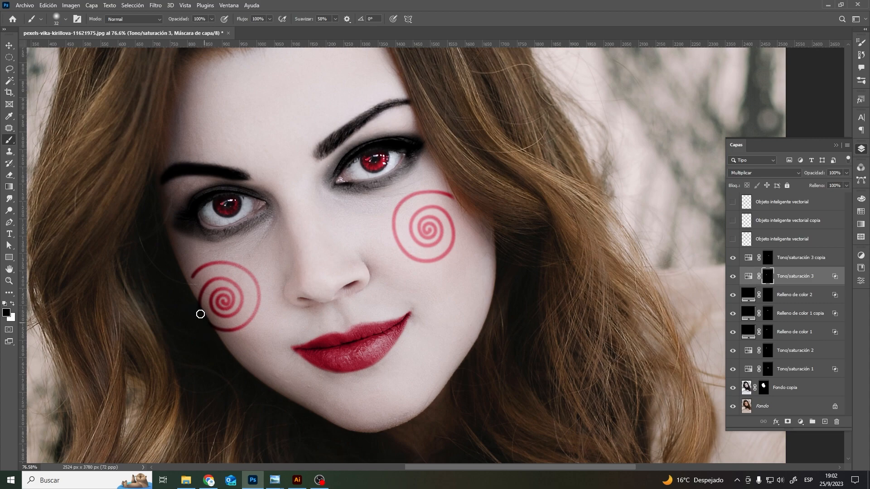
{"action": "scroll", "coordinate": [424, 290], "scroll_direction": "down", "scroll_amount": 3}
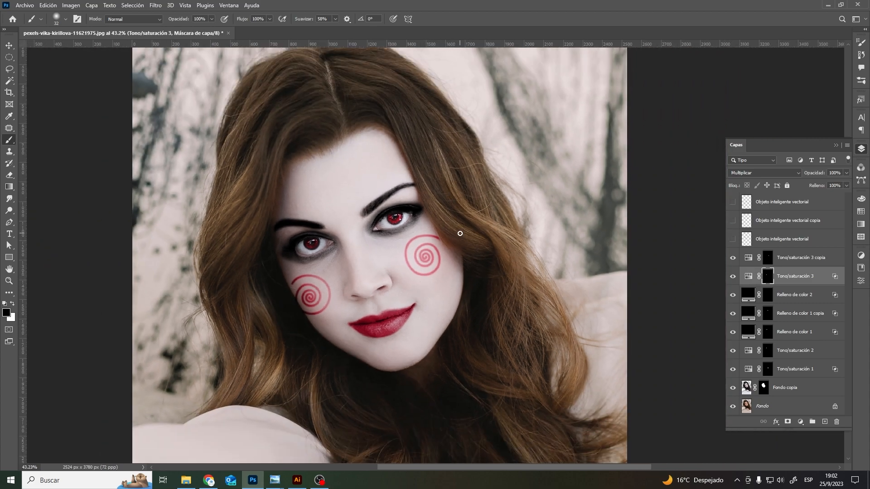
Add a solid color fill layer in black (000000) above Relleno de color 2 and invert its mask to hide it
{"action": "left_click", "coordinate": [747, 260]}
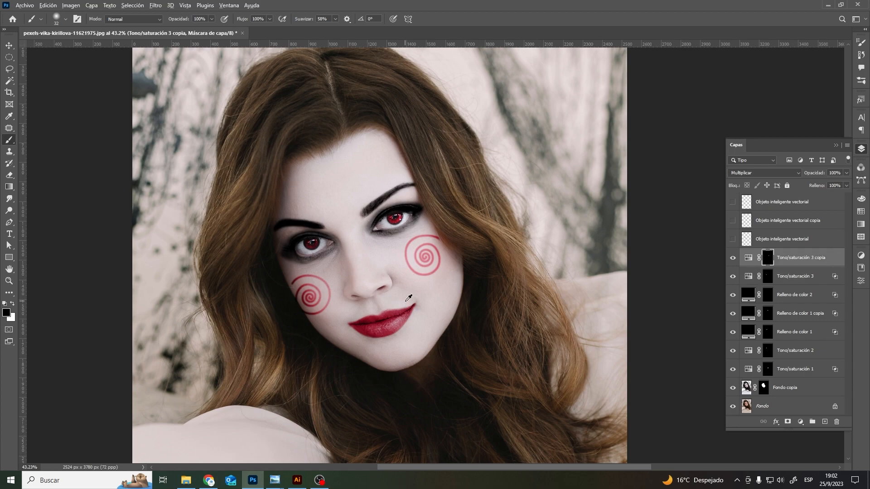
{"action": "scroll", "coordinate": [408, 298], "scroll_direction": "down", "scroll_amount": 1}
{"action": "left_click", "coordinate": [795, 294]}
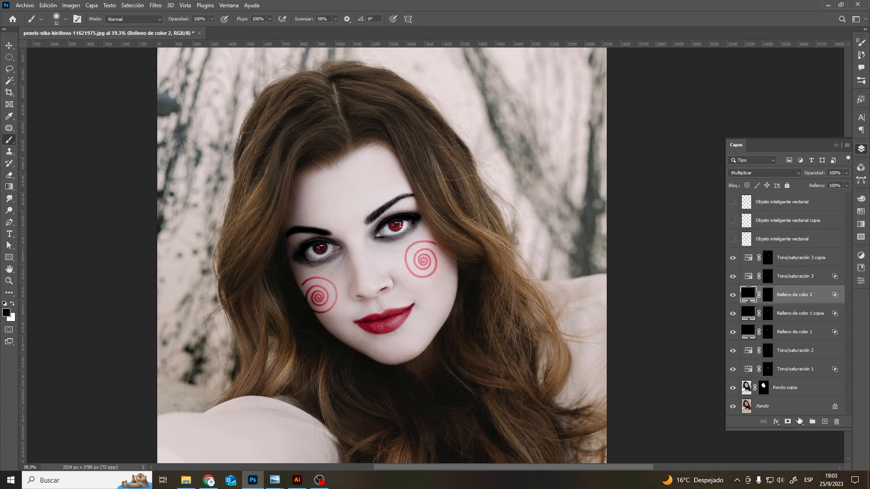
{"action": "left_click", "coordinate": [800, 422]}
{"action": "left_click", "coordinate": [816, 264]}
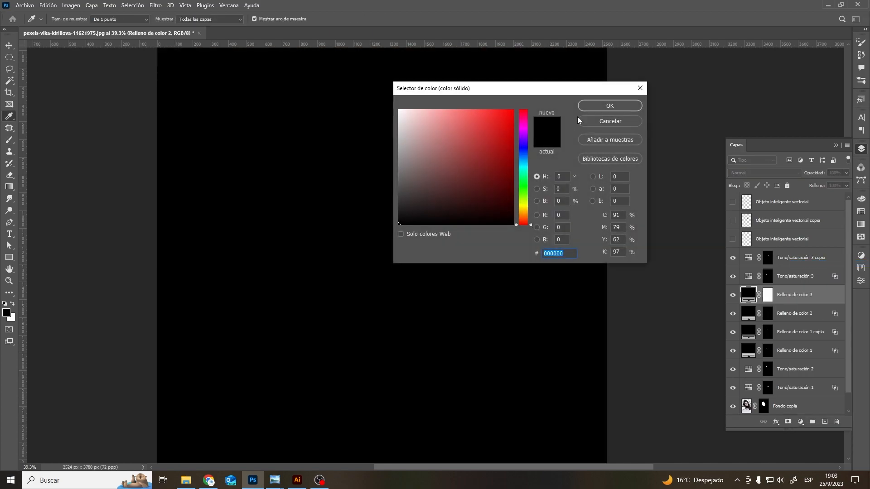
{"action": "left_click", "coordinate": [610, 107]}
{"action": "left_click", "coordinate": [768, 295]}
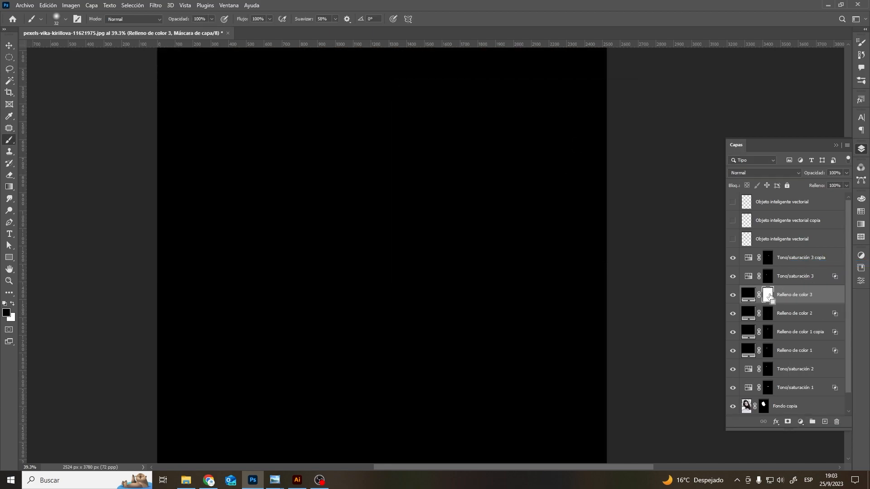
{"action": "key", "text": "ctrl+i"}
Paint thin lines with a 15 px white brush on the Relleno de color 3 mask, from both mouth corners down to the jaw
{"action": "left_click_drag", "start_coordinate": [420, 312], "coordinate": [415, 313]}
{"action": "right_click", "coordinate": [419, 312]}
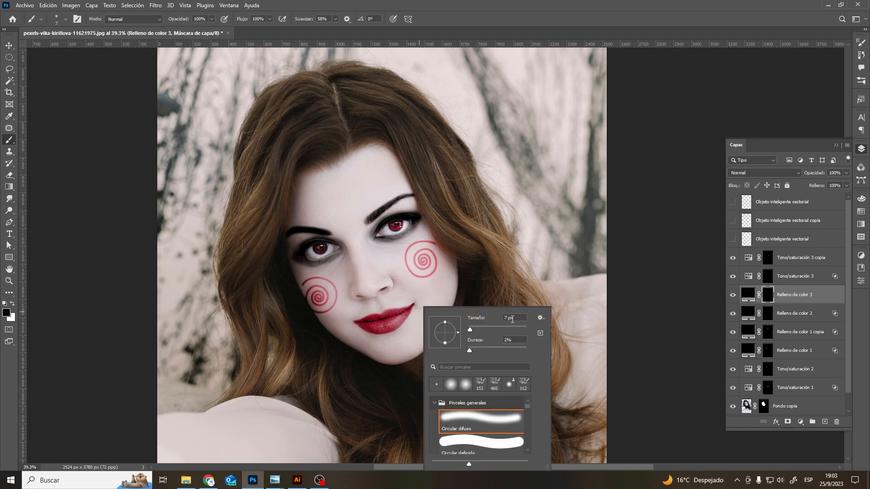
{"action": "type", "text": "15"}
{"action": "right_click", "coordinate": [477, 240]}
{"action": "left_click", "coordinate": [414, 309]}
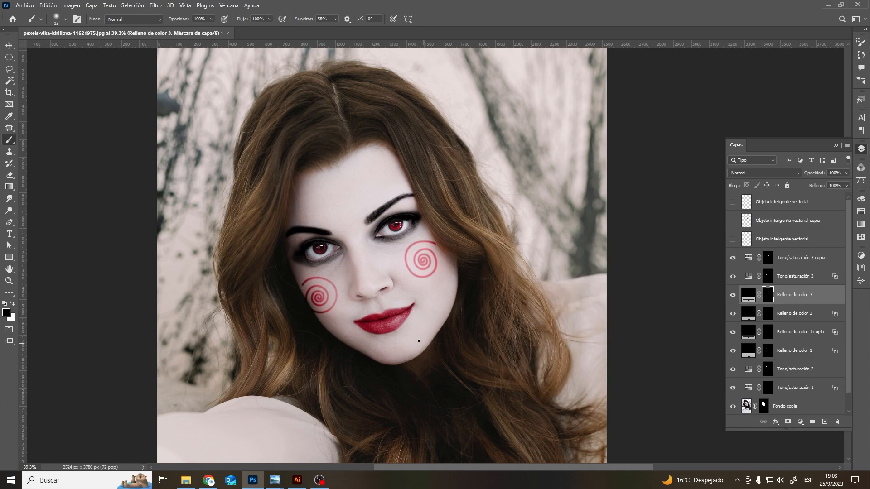
{"action": "left_click", "coordinate": [12, 303]}
{"action": "left_click", "coordinate": [415, 308]}
Split the underlying layer's highlight blending of Relleno de color 3 at 182/225 and set the layer's blend mode to Multiplicar
{"action": "double_click", "coordinate": [817, 294]}
{"action": "mouse_move", "coordinate": [730, 307]}
{"action": "left_mouse_down"}
{"action": "mouse_move", "coordinate": [688, 311]}
{"action": "mouse_move", "coordinate": [728, 309]}
{"action": "mouse_move", "coordinate": [718, 311]}
{"action": "left_mouse_up"}
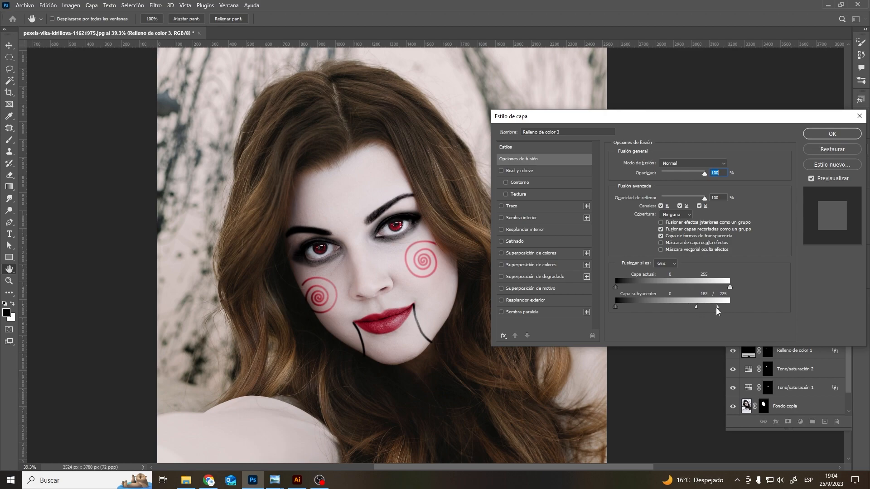
{"action": "key", "text": "Return"}
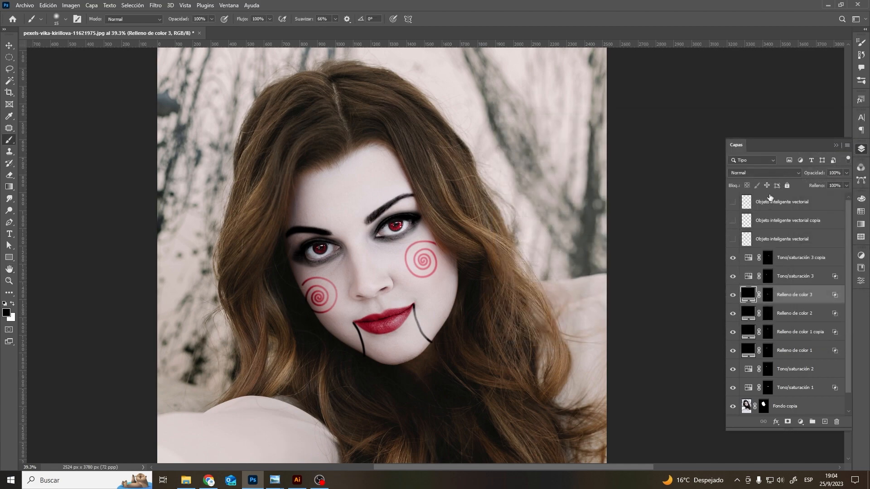
{"action": "left_click", "coordinate": [797, 173]}
{"action": "left_click", "coordinate": [769, 208]}
Feather the mask of Relleno de color 3 slightly to soften the mouth lines
{"action": "left_click", "coordinate": [768, 295]}
{"action": "left_click", "coordinate": [860, 281]}
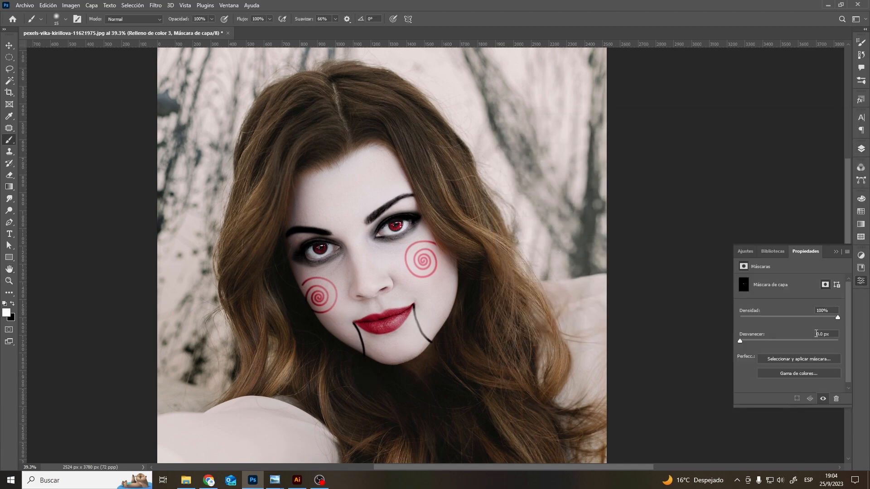
{"action": "scroll", "coordinate": [831, 334], "scroll_direction": "up", "scroll_amount": 20}
{"action": "left_click", "coordinate": [835, 252]}
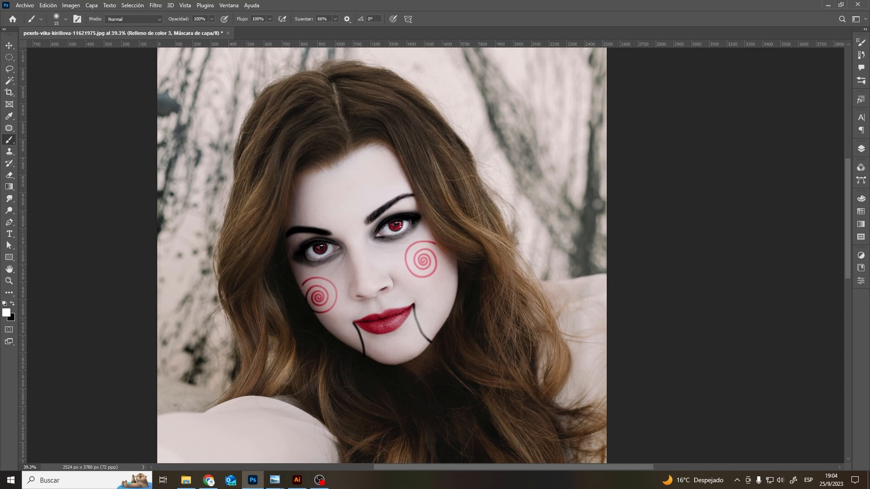
{"action": "left_click", "coordinate": [861, 149]}
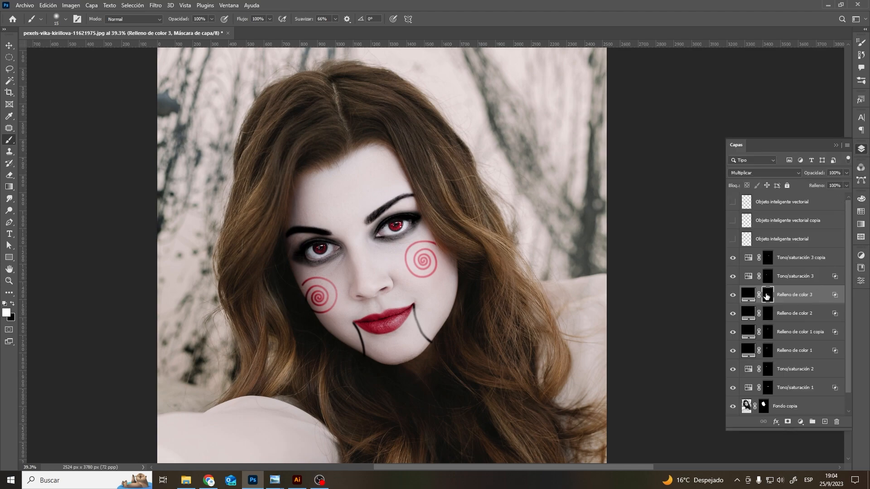
Fade the mouth lines on the Relleno de color 3 mask with a soft 76 px black brush at 28% flow and 0% smoothing
{"action": "right_click", "coordinate": [322, 359], "text": "alt"}
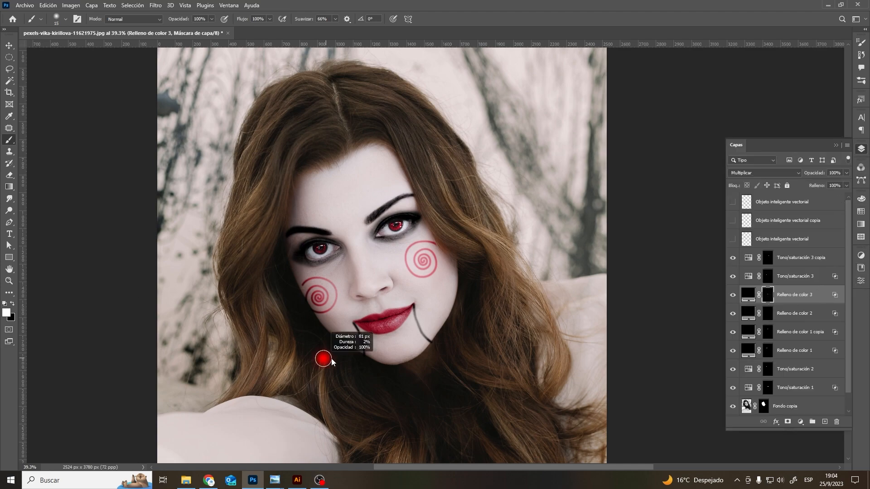
{"action": "right_click", "coordinate": [331, 358], "text": "alt"}
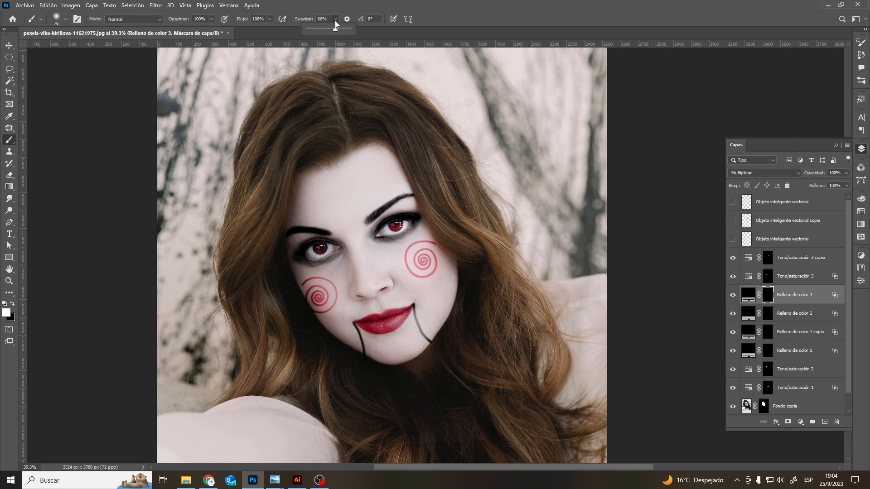
{"action": "left_click_drag", "start_coordinate": [271, 19], "coordinate": [261, 29]}
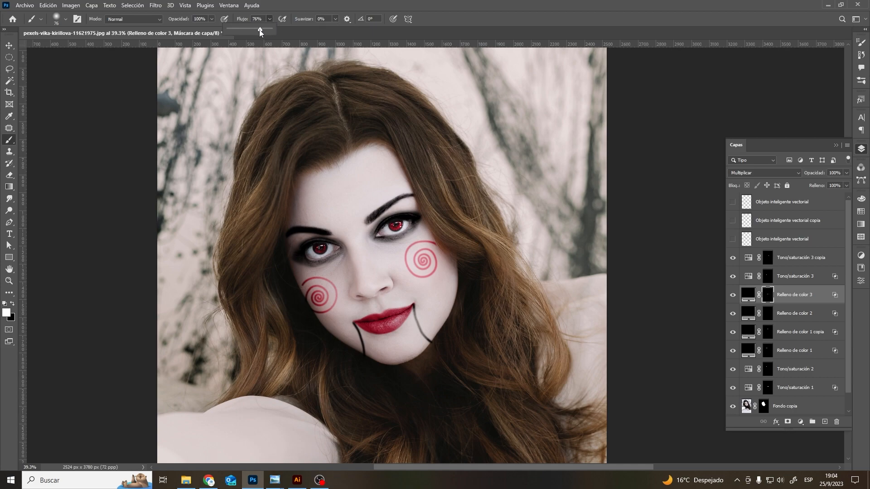
{"action": "left_click_drag", "start_coordinate": [351, 319], "coordinate": [363, 355]}
{"action": "key", "text": "ctrl+z"}
{"action": "left_click", "coordinate": [12, 303]}
{"action": "left_click_drag", "start_coordinate": [351, 321], "coordinate": [365, 358]}
{"action": "key", "text": "ctrl+z"}
{"action": "left_click_drag", "start_coordinate": [355, 324], "coordinate": [365, 363]}
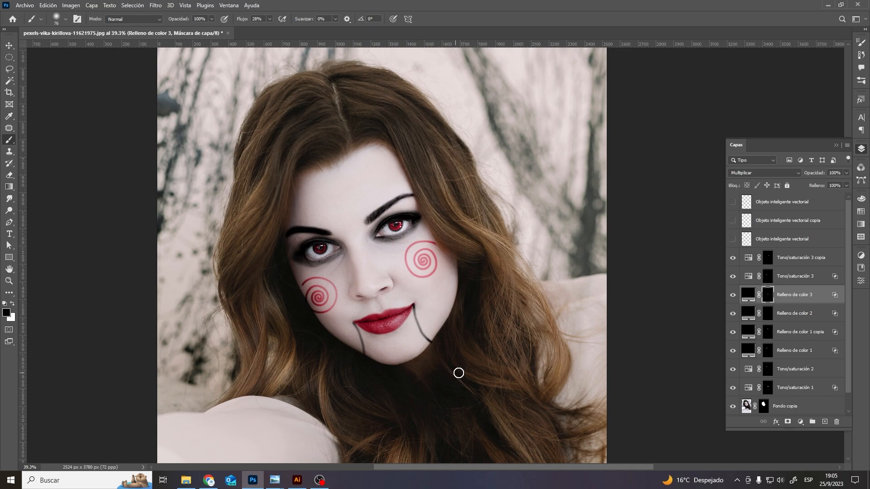
{"action": "left_click", "coordinate": [769, 258]}
{"action": "left_click", "coordinate": [770, 257], "text": "ctrl"}
{"action": "key", "text": "ctrl+d"}
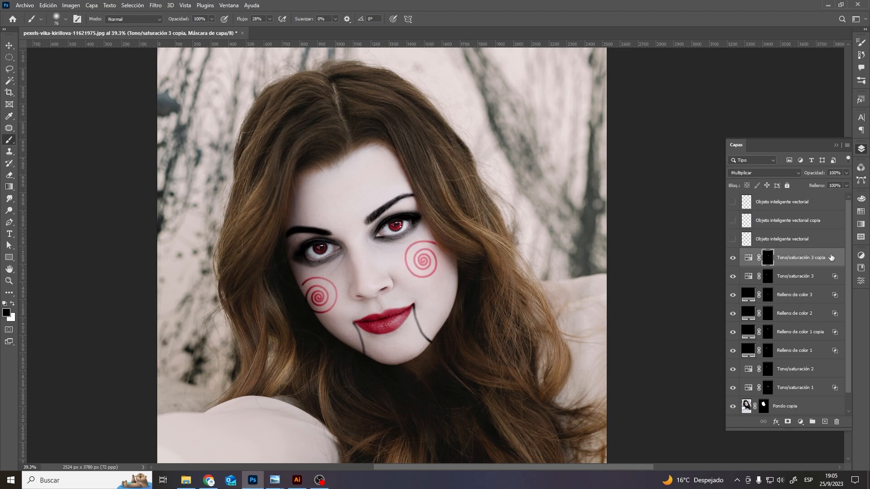
Add a drop shadow in black (000000) to the Tono/saturación 3 copia layer
{"action": "left_click", "coordinate": [826, 258]}
{"action": "double_click", "coordinate": [826, 259]}
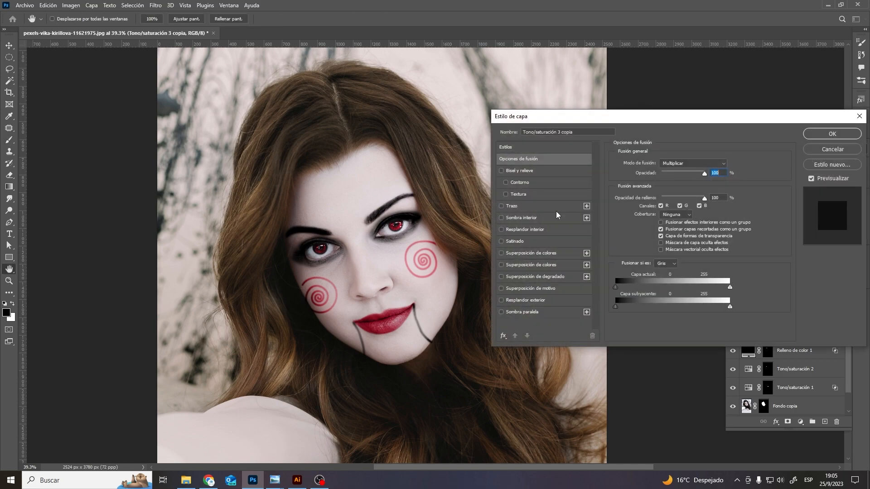
{"action": "left_click", "coordinate": [515, 312]}
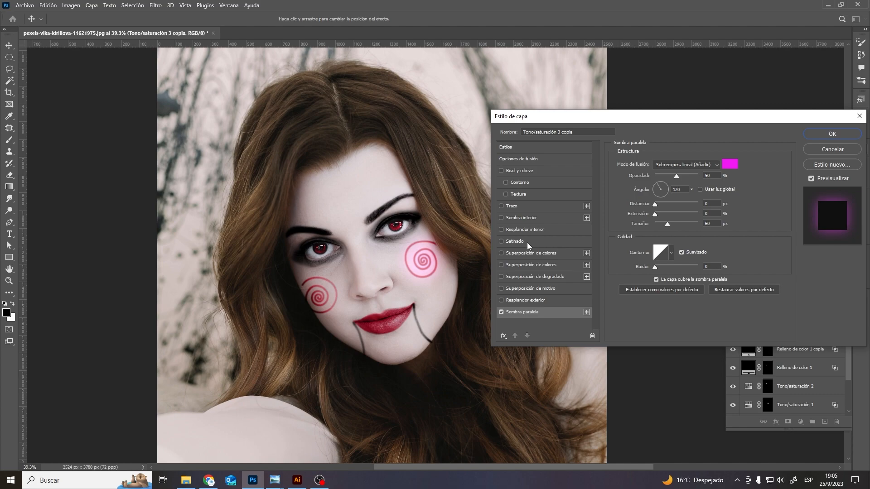
{"action": "left_click", "coordinate": [729, 164]}
{"action": "type", "text": "000000"}
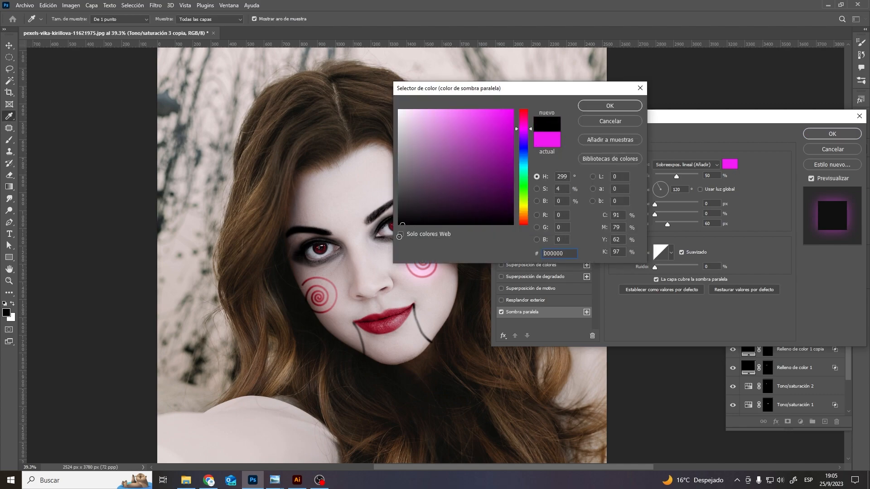
{"action": "left_click", "coordinate": [609, 107]}
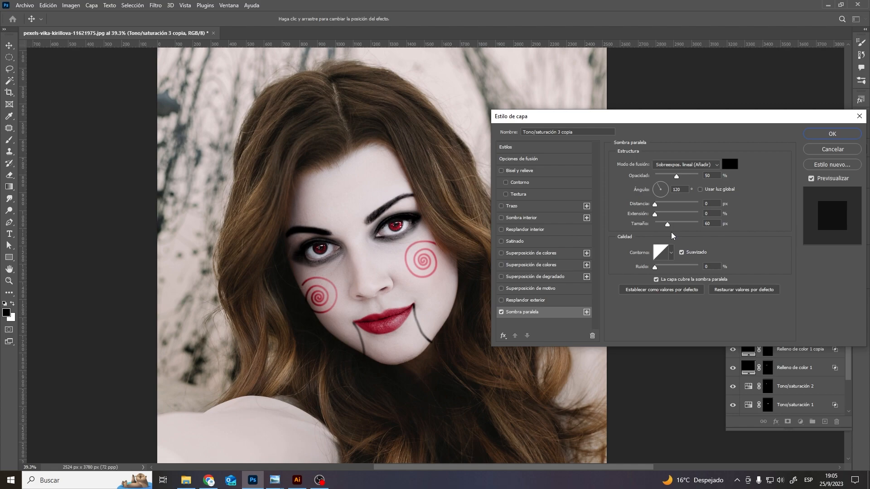
Set the drop shadow of Tono/saturación 3 copia to Normal mode, 81% opacity and 18 px size, using the global light
{"action": "left_click", "coordinate": [700, 189]}
{"action": "left_click", "coordinate": [686, 164]}
{"action": "left_click", "coordinate": [670, 169]}
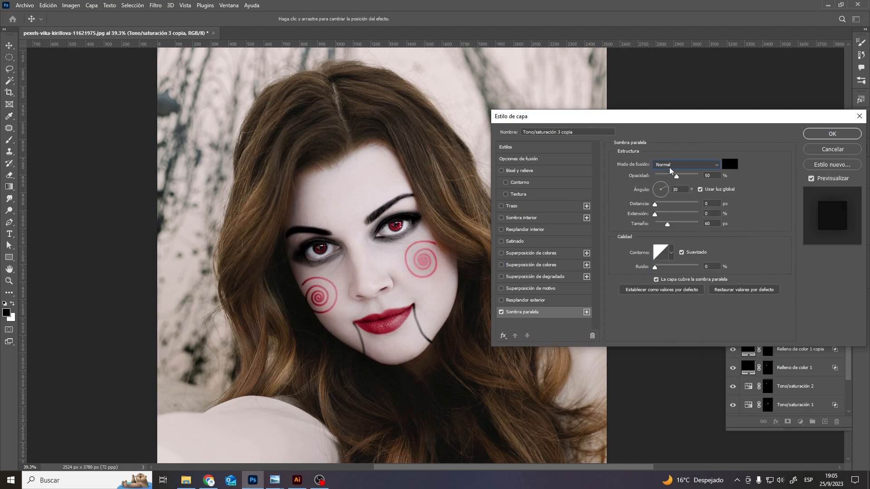
{"action": "left_click_drag", "start_coordinate": [678, 179], "coordinate": [691, 181]}
{"action": "left_click_drag", "start_coordinate": [670, 228], "coordinate": [661, 229]}
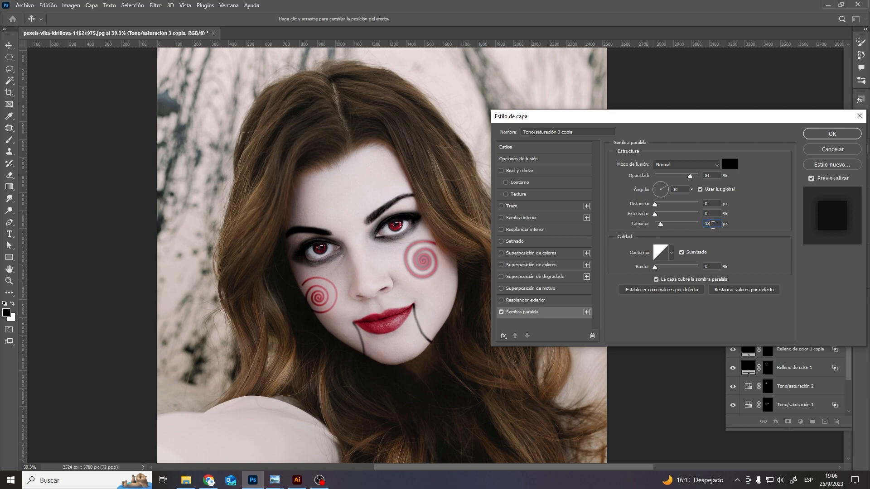
{"action": "left_click", "coordinate": [815, 133]}
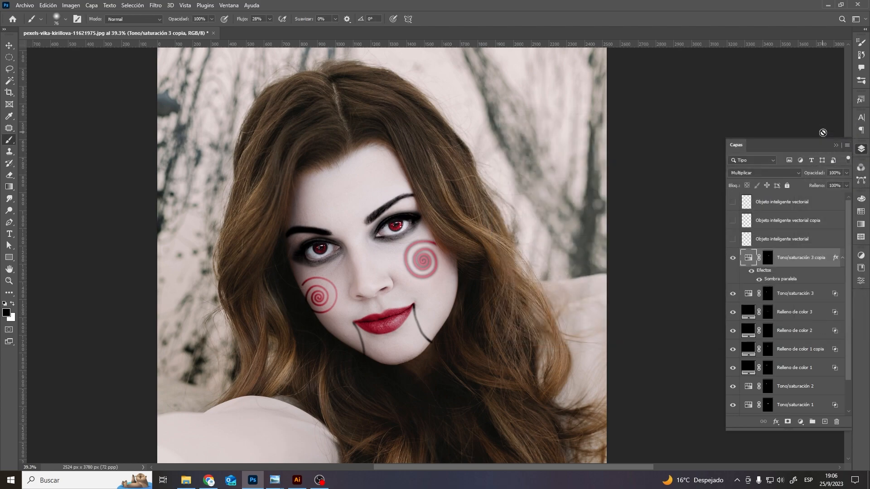
Copy the layer style of Tono/saturación 3 copia and paste it onto Tono/saturación 3
{"action": "right_click", "coordinate": [828, 256]}
{"action": "left_click", "coordinate": [720, 298]}
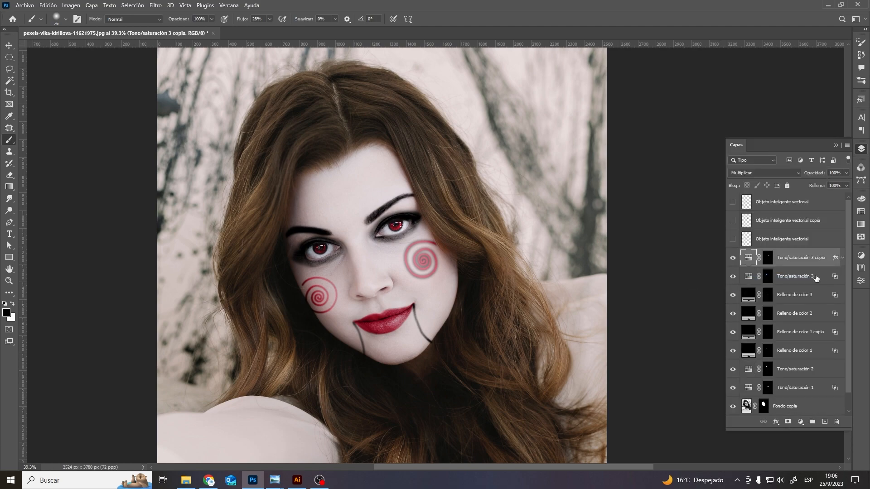
{"action": "left_click", "coordinate": [807, 277]}
{"action": "right_click", "coordinate": [808, 278]}
{"action": "left_click", "coordinate": [700, 302]}
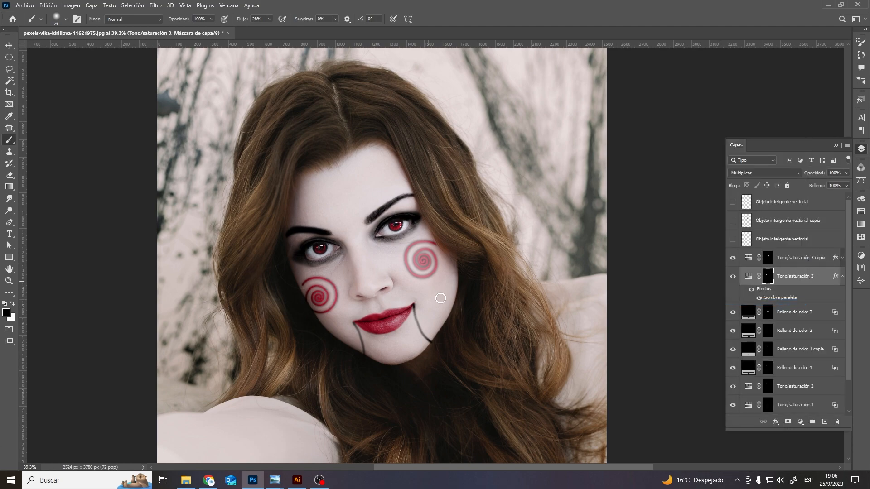
Set the blend mode of the Tono/saturación 3 layer to Superponer
{"action": "double_click", "coordinate": [835, 277]}
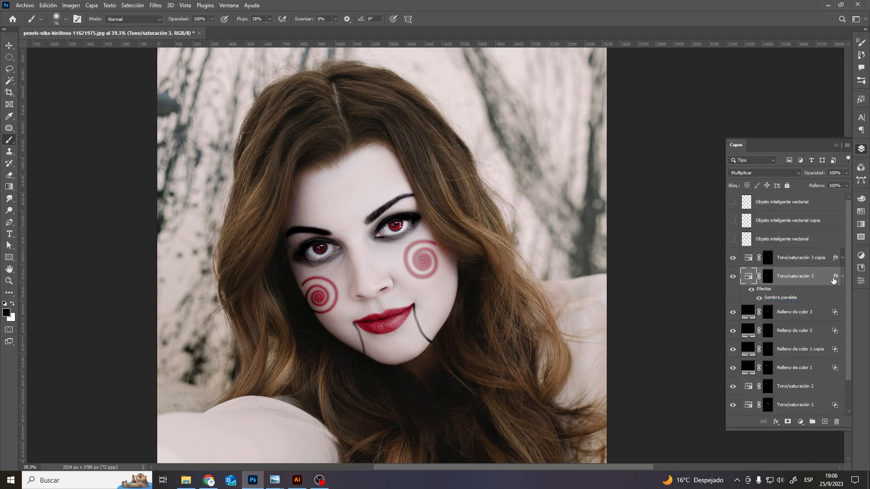
{"action": "left_click", "coordinate": [724, 164]}
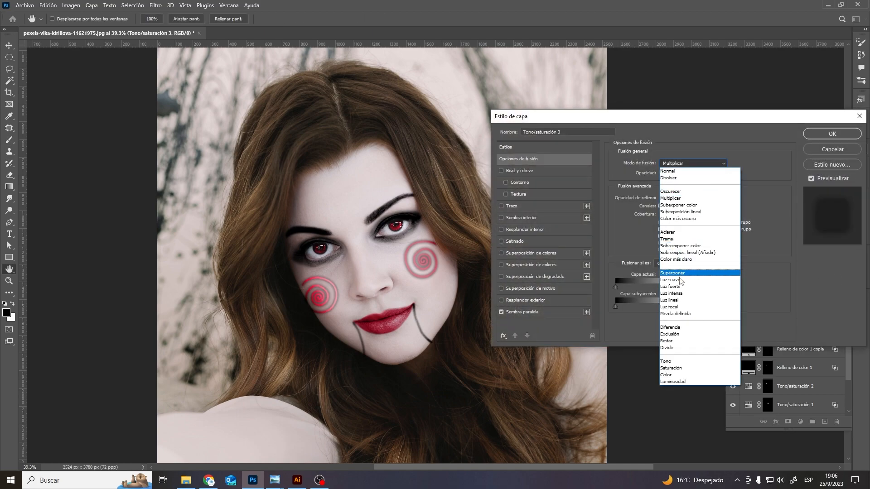
{"action": "left_click", "coordinate": [678, 274]}
{"action": "left_click", "coordinate": [809, 133]}
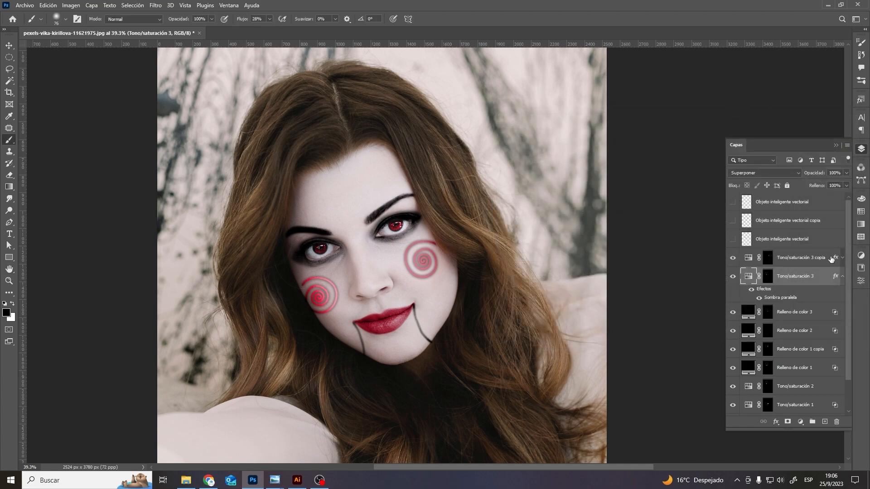
Try the Superponer blend mode on the drop shadow of Tono/saturación 3 copia and switch it back to Normal
{"action": "left_click", "coordinate": [834, 258]}
{"action": "double_click", "coordinate": [836, 259]}
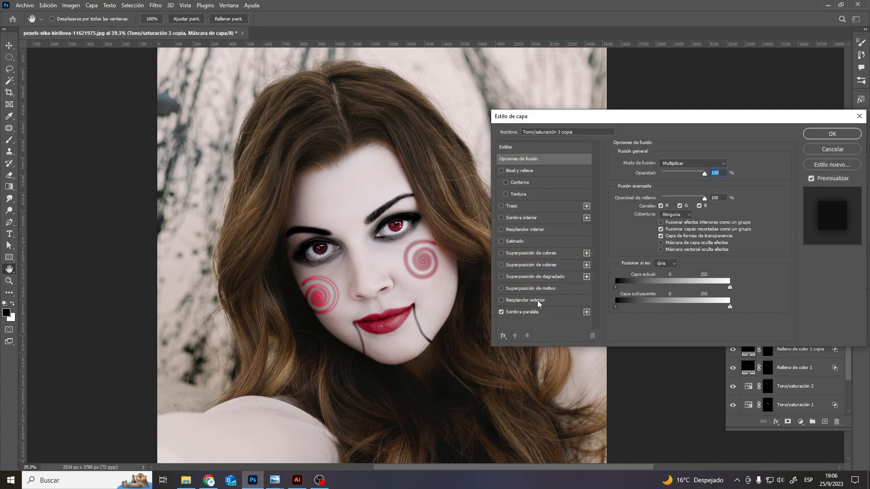
{"action": "left_click", "coordinate": [535, 313]}
{"action": "left_click", "coordinate": [717, 165]}
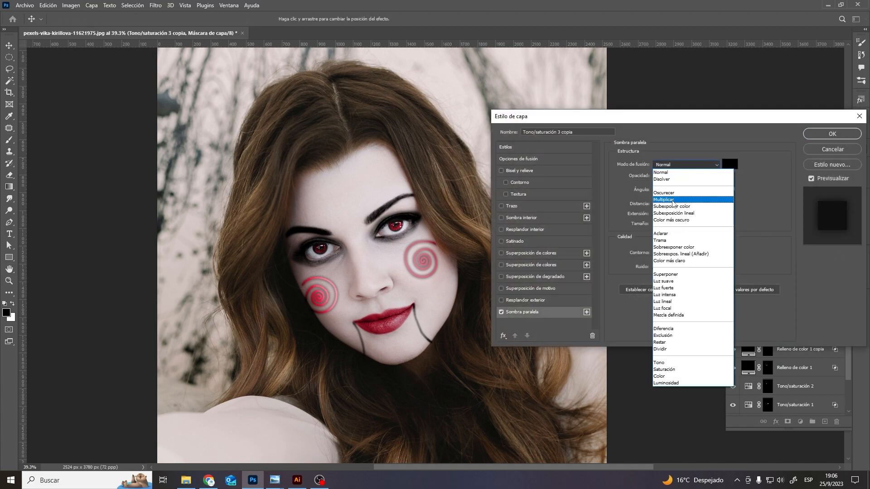
{"action": "left_click", "coordinate": [672, 274]}
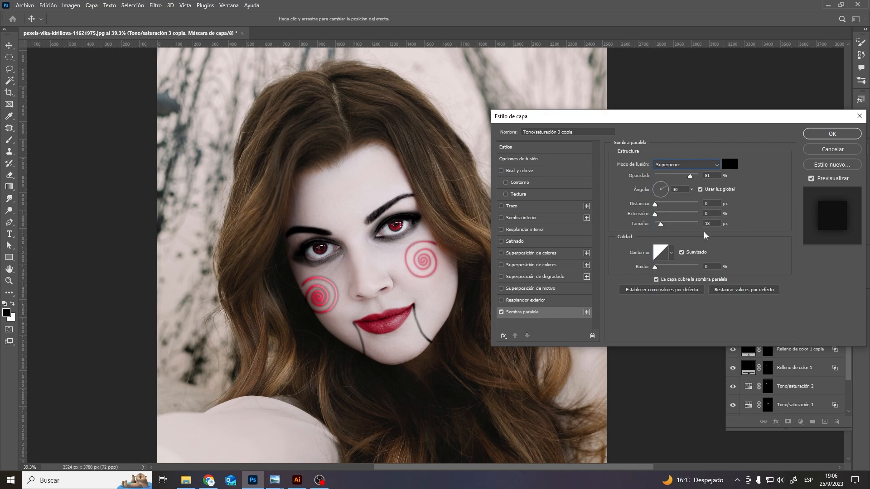
{"action": "left_click", "coordinate": [686, 164]}
{"action": "left_click", "coordinate": [689, 177]}
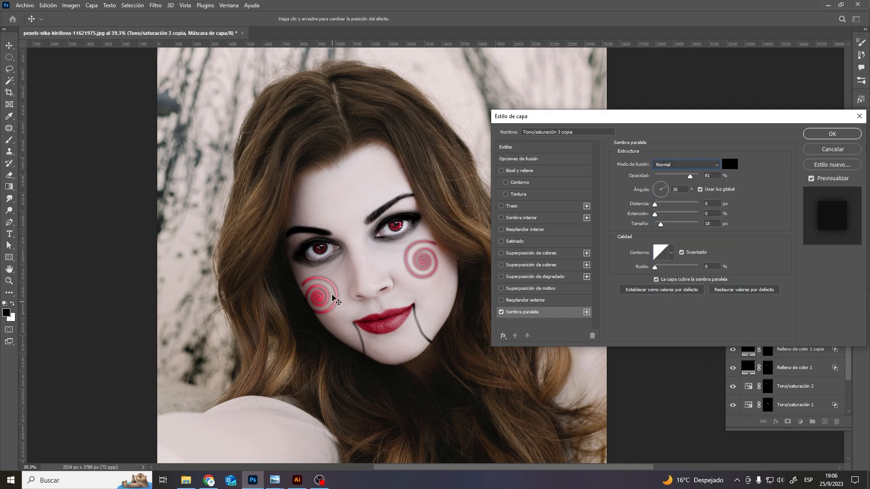
{"action": "left_click", "coordinate": [832, 134]}
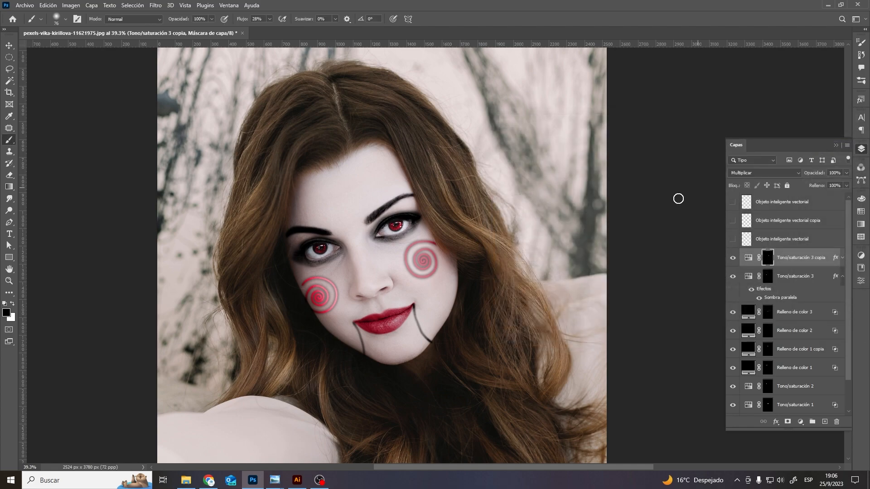
Set the blend mode of the Tono/saturación 3 layer to Normal in its layer style
{"action": "left_click", "coordinate": [836, 277]}
{"action": "double_click", "coordinate": [836, 278]}
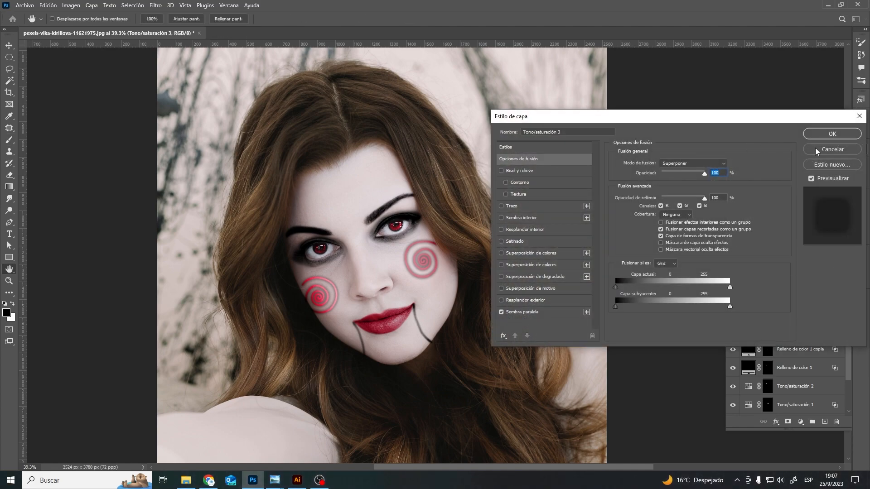
{"action": "left_click", "coordinate": [722, 164]}
{"action": "left_click", "coordinate": [679, 164]}
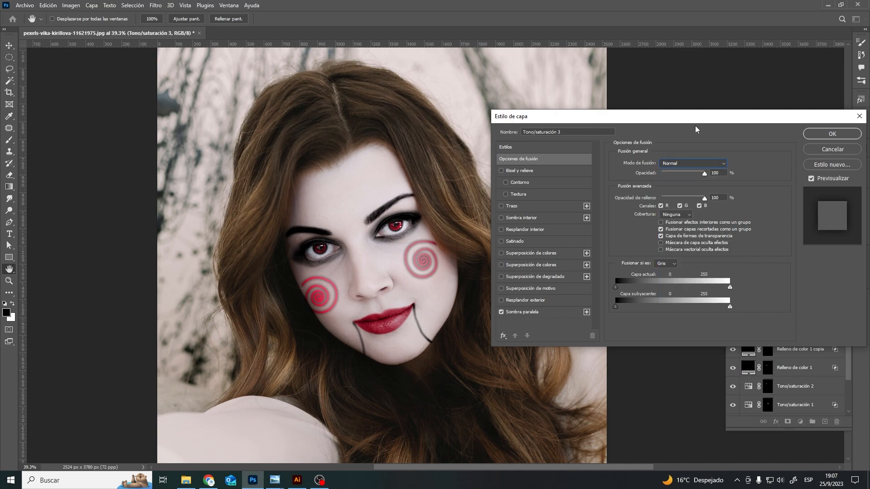
{"action": "left_click", "coordinate": [832, 134]}
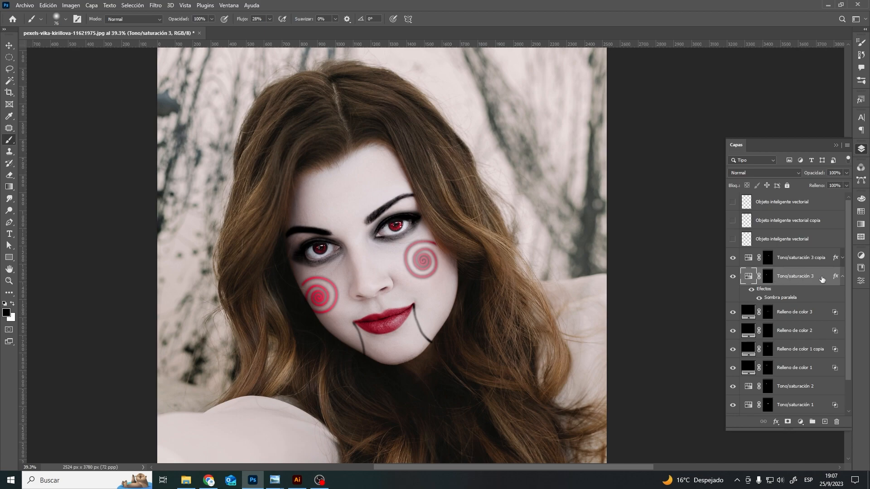
Split the underlying-layer highlight range in the blending options of Tono/saturación 3 to 131 / 236
{"action": "double_click", "coordinate": [833, 279]}
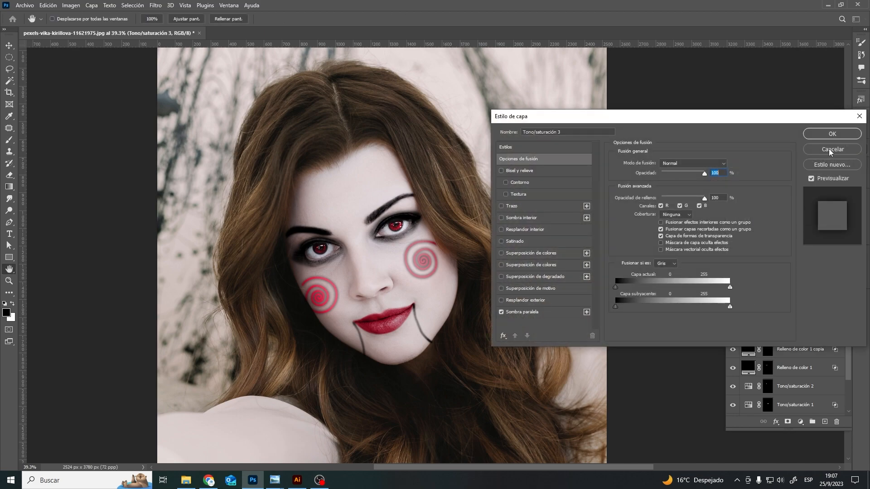
{"action": "left_click_drag", "start_coordinate": [729, 307], "coordinate": [675, 310]}
{"action": "left_click_drag", "start_coordinate": [731, 307], "coordinate": [719, 307]}
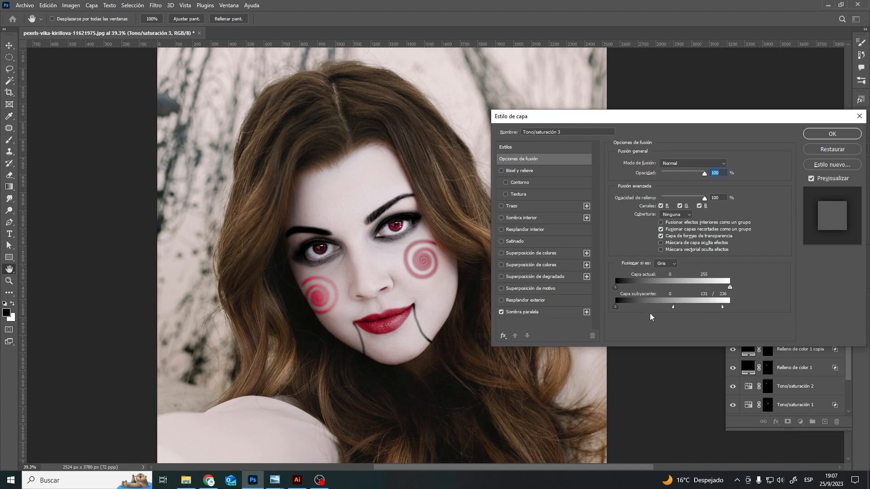
{"action": "left_click", "coordinate": [832, 134]}
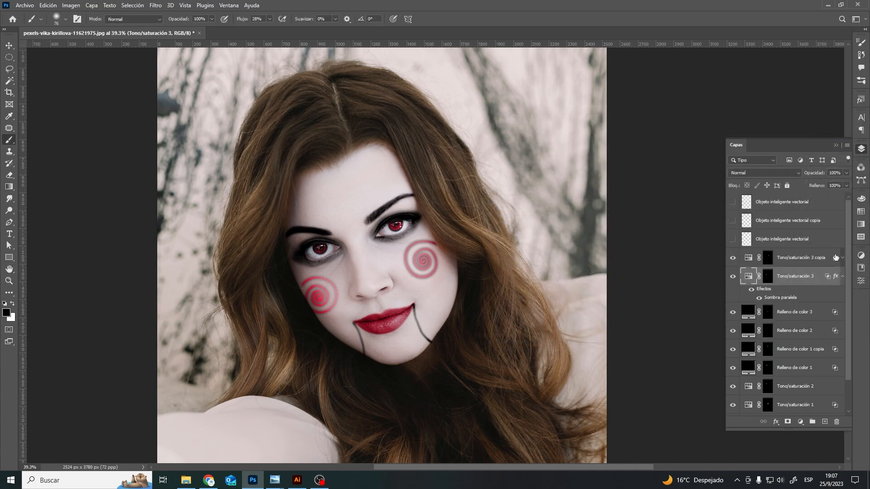
Split the underlying-layer highlight range in the blending options of Tono/saturación 3 copia to soften its spiral
{"action": "left_click", "coordinate": [821, 258]}
{"action": "double_click", "coordinate": [829, 252]}
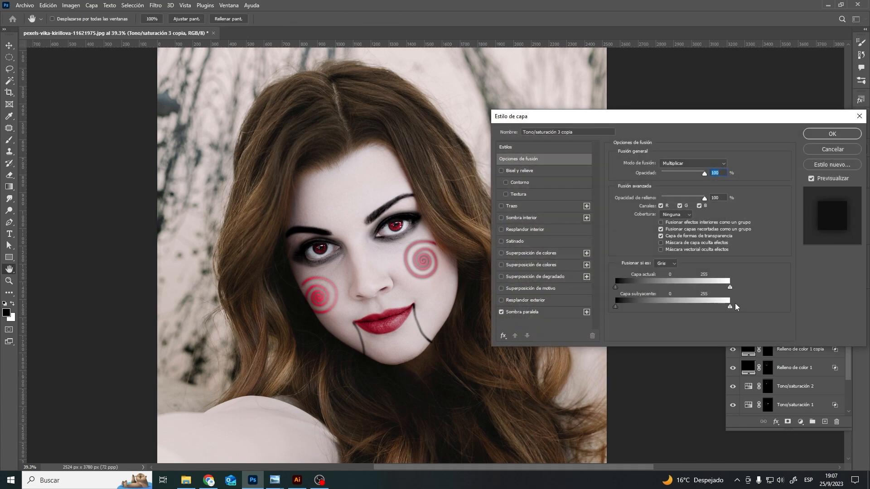
{"action": "left_click_drag", "start_coordinate": [729, 307], "coordinate": [709, 316]}
{"action": "left_click", "coordinate": [831, 134]}
Collapse the effects of Tono/saturación 3 and toggle the visibility of Relleno de color 2 to check which area it covers
{"action": "left_click", "coordinate": [768, 258]}
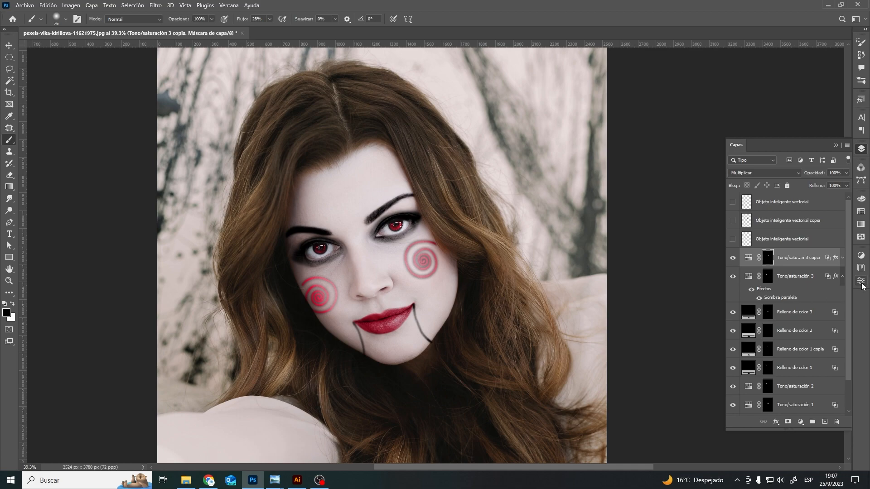
{"action": "left_click", "coordinate": [860, 282]}
{"action": "left_click", "coordinate": [863, 151]}
{"action": "left_click", "coordinate": [842, 276]}
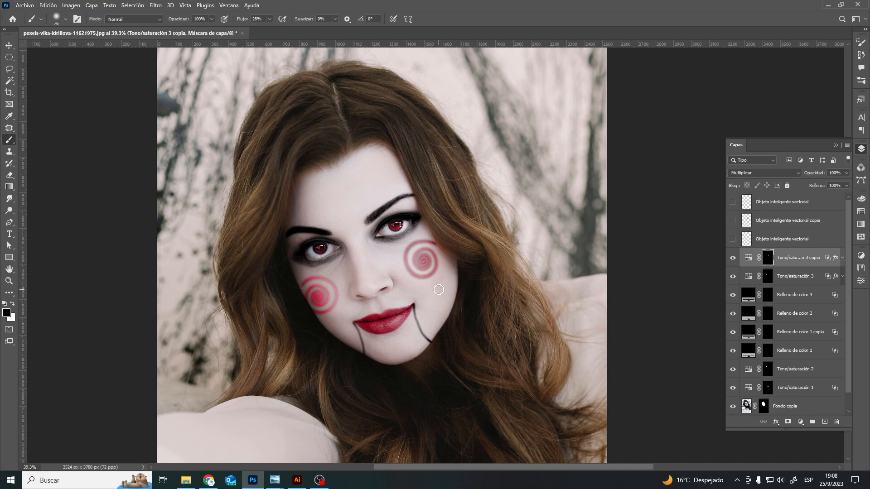
{"action": "left_click", "coordinate": [794, 295]}
{"action": "left_click", "coordinate": [793, 314]}
{"action": "left_click", "coordinate": [732, 313]}
{"action": "left_click", "coordinate": [733, 314]}
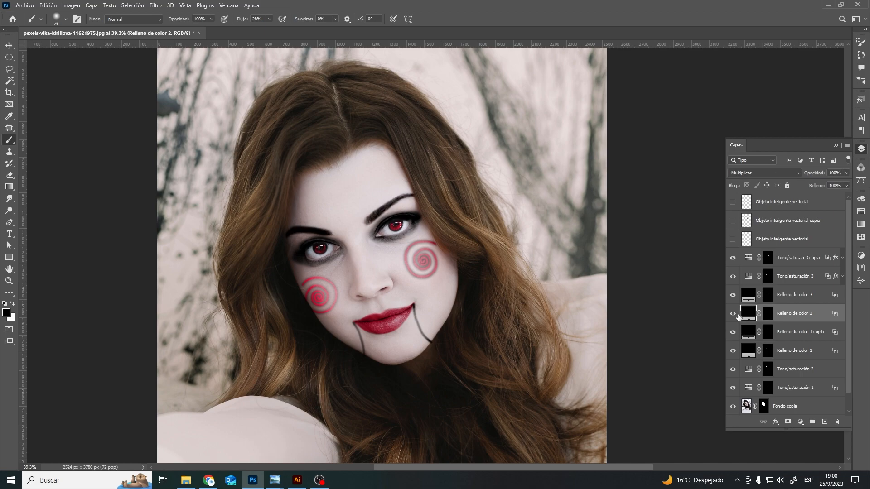
Add a drop shadow to Relleno de color 3 with color 000000 and the Multiplicar blend mode
{"action": "left_click", "coordinate": [807, 299]}
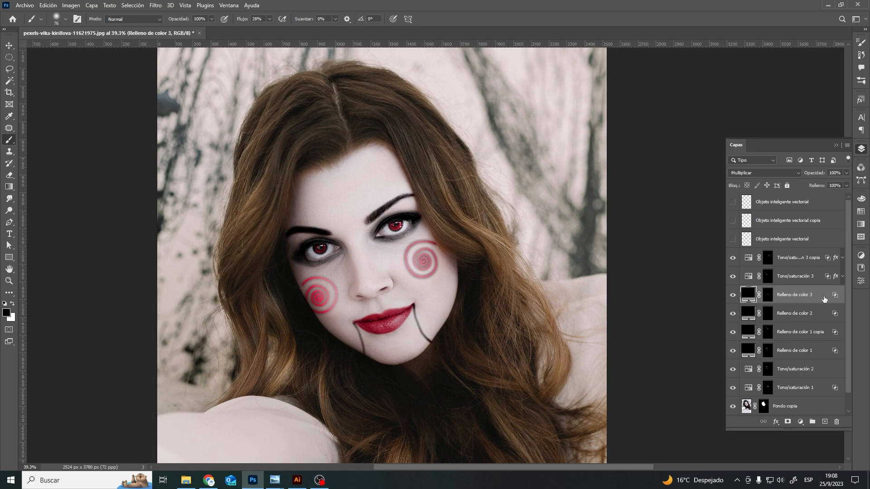
{"action": "double_click", "coordinate": [824, 299]}
{"action": "left_click", "coordinate": [537, 314]}
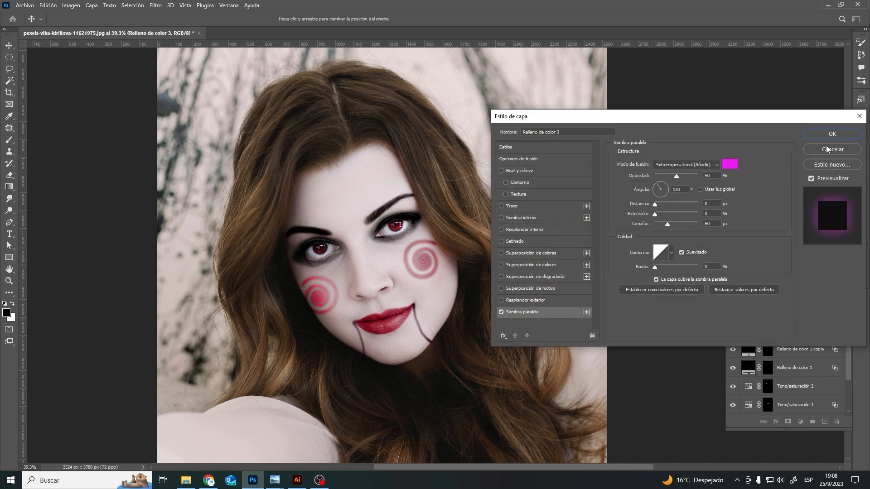
{"action": "left_click", "coordinate": [735, 169]}
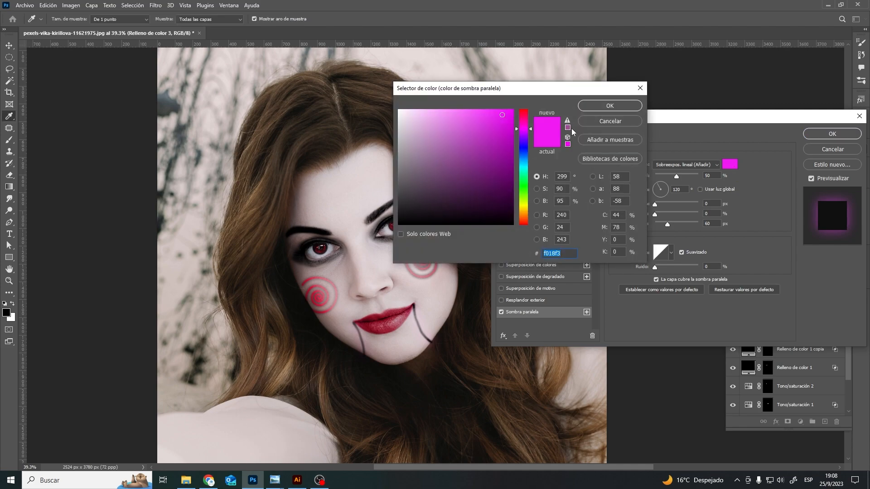
{"action": "type", "text": "000000"}
{"action": "left_click", "coordinate": [610, 106]}
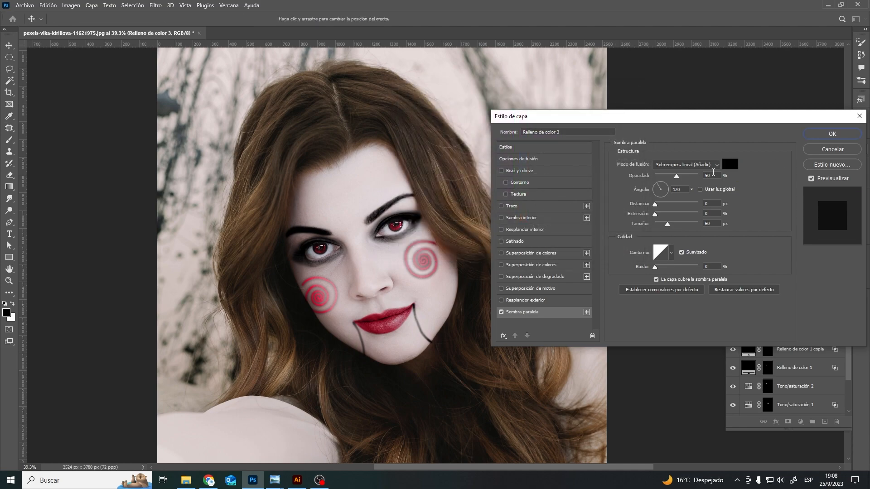
{"action": "left_click", "coordinate": [714, 165]}
{"action": "left_click", "coordinate": [676, 200]}
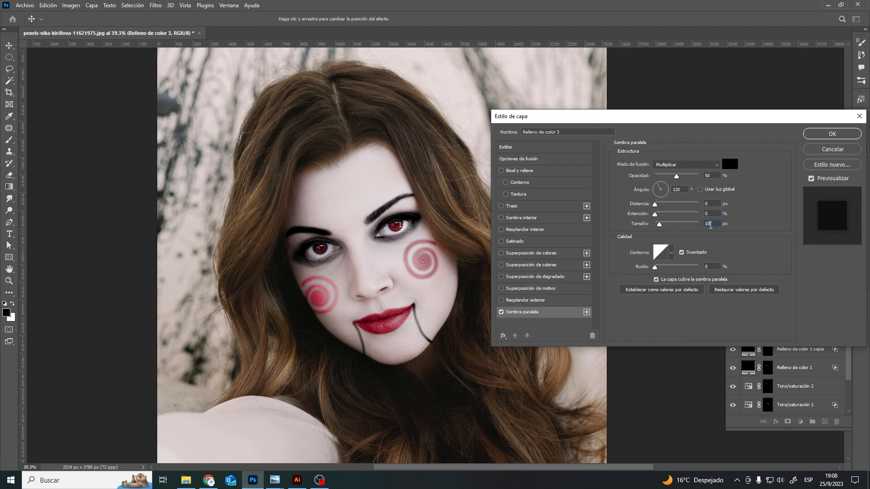
Set the drop shadow of Relleno de color 3 to 18 px size and 12 px distance using the global light, then collapse its effects
{"action": "left_click_drag", "start_coordinate": [659, 227], "coordinate": [662, 226]}
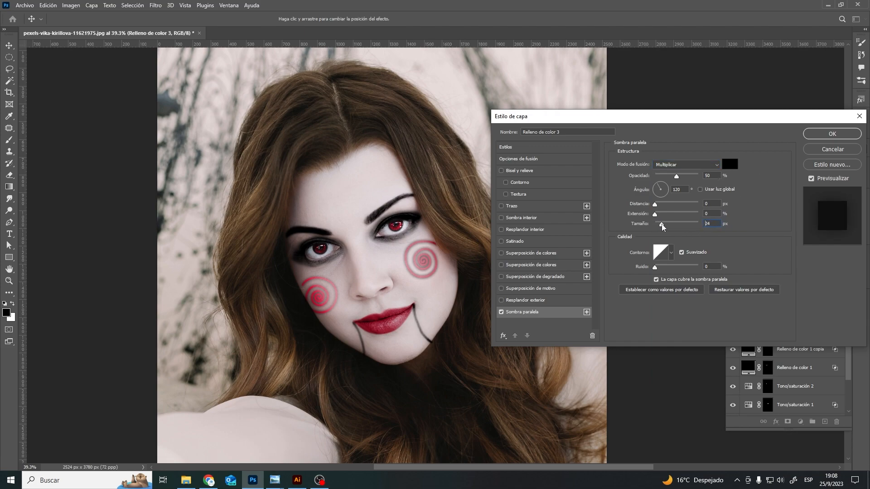
{"action": "left_click", "coordinate": [701, 190]}
{"action": "left_click_drag", "start_coordinate": [656, 208], "coordinate": [662, 207]}
{"action": "left_click", "coordinate": [663, 206]}
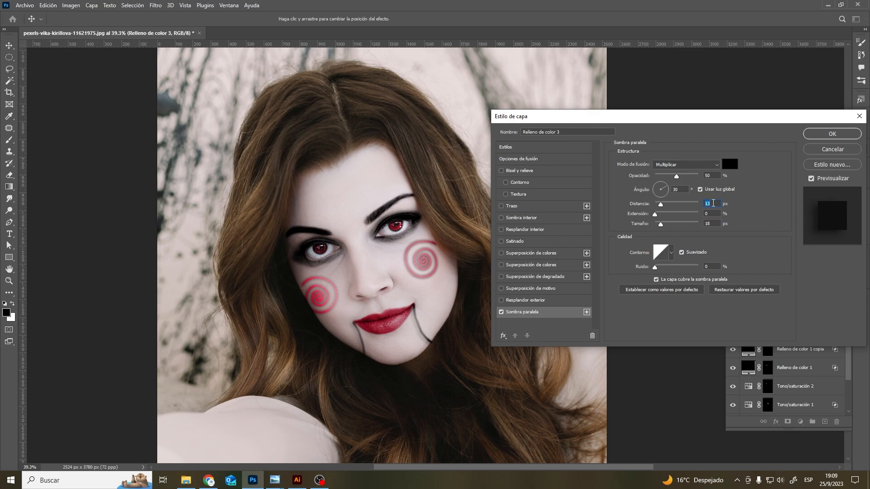
{"action": "key", "text": "Down"}
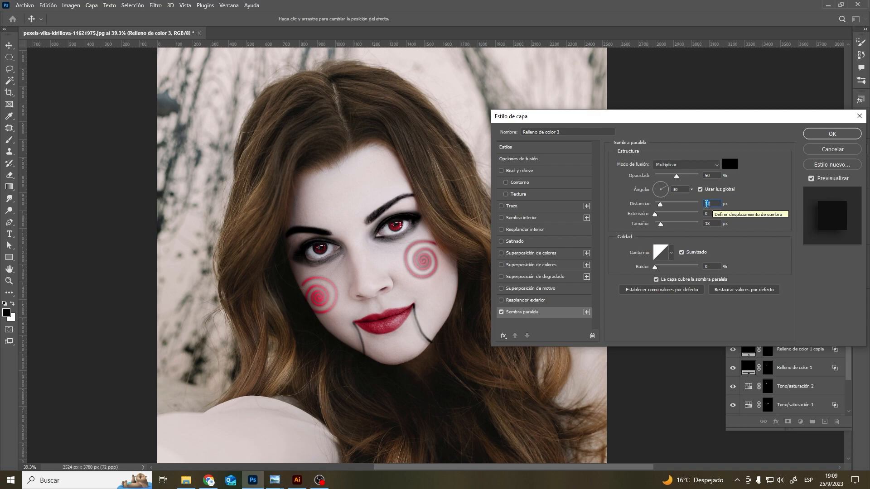
{"action": "left_click", "coordinate": [832, 134]}
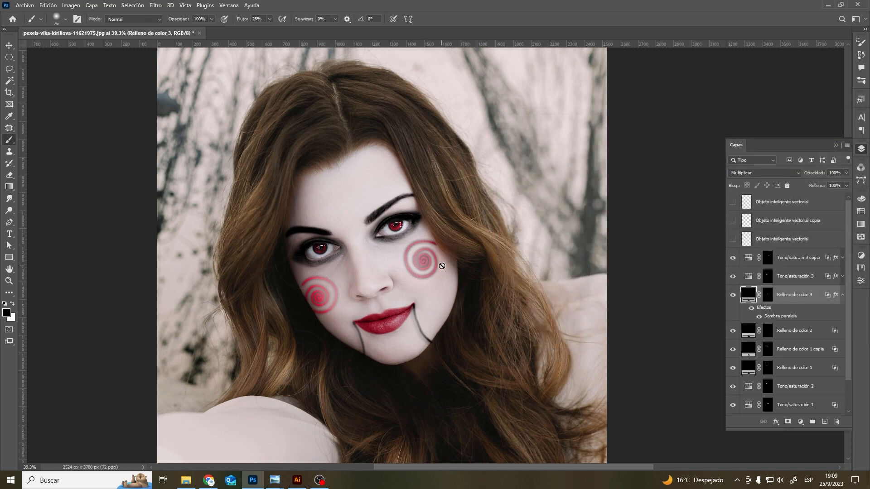
{"action": "left_click", "coordinate": [842, 296]}
Raise the luminosity and lower the saturation of the Tono/saturación 3 adjustment slightly
{"action": "scroll", "coordinate": [797, 344], "scroll_direction": "down", "scroll_amount": 1}
{"action": "left_click", "coordinate": [774, 385]}
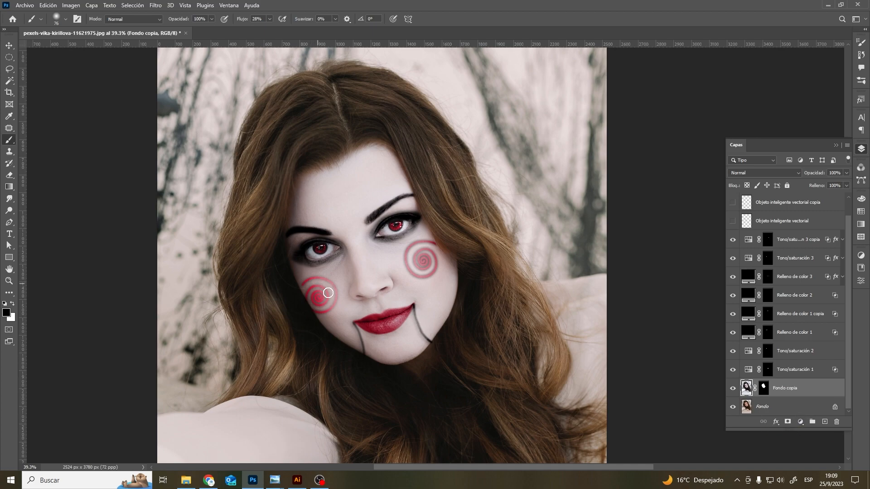
{"action": "left_click", "coordinate": [806, 258]}
{"action": "left_click", "coordinate": [733, 258]}
{"action": "left_click", "coordinate": [733, 259]}
{"action": "double_click", "coordinate": [749, 243]}
{"action": "left_click", "coordinate": [836, 252]}
{"action": "left_click", "coordinate": [860, 149]}
{"action": "double_click", "coordinate": [747, 263]}
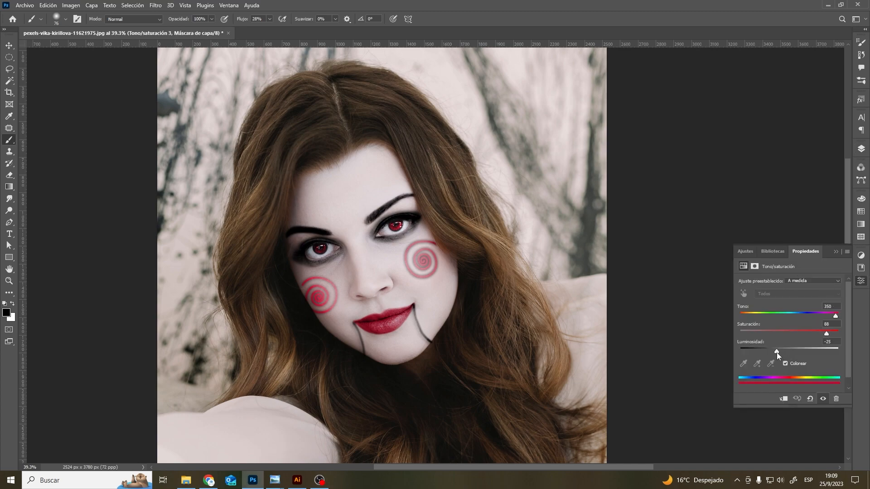
{"action": "left_click_drag", "start_coordinate": [777, 353], "coordinate": [779, 353]}
{"action": "left_click_drag", "start_coordinate": [826, 334], "coordinate": [823, 334]}
{"action": "left_click", "coordinate": [836, 252]}
Add a Blanco y negro adjustment layer directly above Fondo copia
{"action": "left_click", "coordinate": [861, 149]}
{"action": "left_click", "coordinate": [835, 391]}
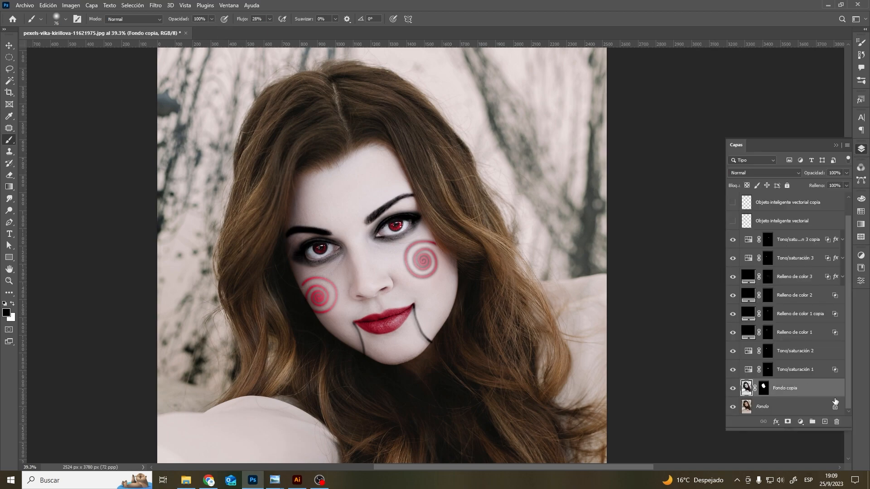
{"action": "left_click", "coordinate": [800, 422]}
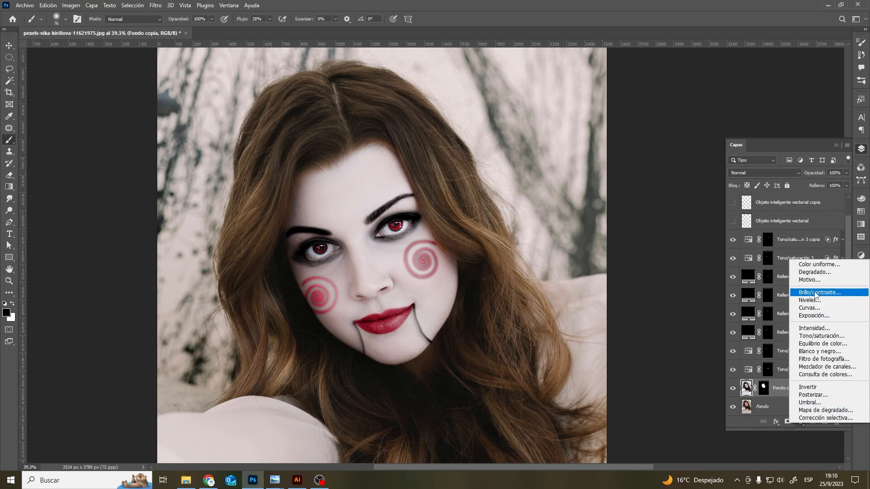
{"action": "left_click", "coordinate": [822, 351]}
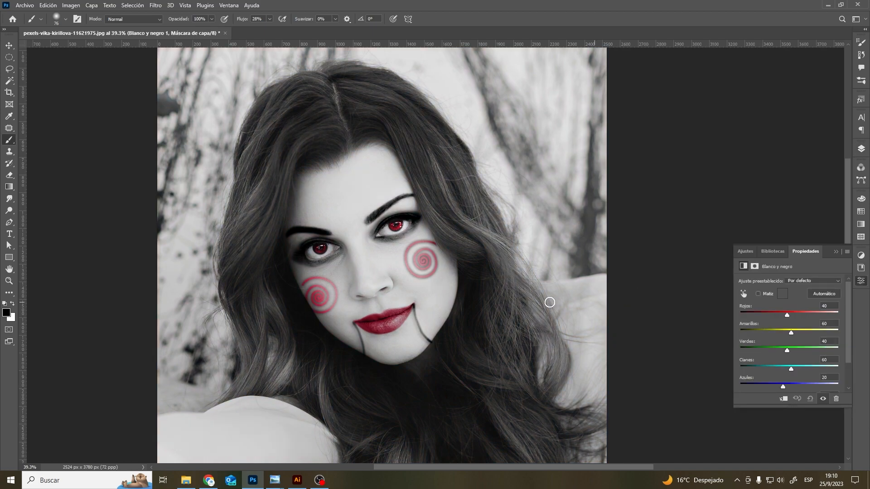
Replace the mask of Blanco y negro 1 with a copy of the face mask from Fondo copia
{"action": "left_click", "coordinate": [860, 149]}
{"action": "left_click_drag", "start_coordinate": [763, 410], "coordinate": [769, 389]}
{"action": "key", "text": "Return"}
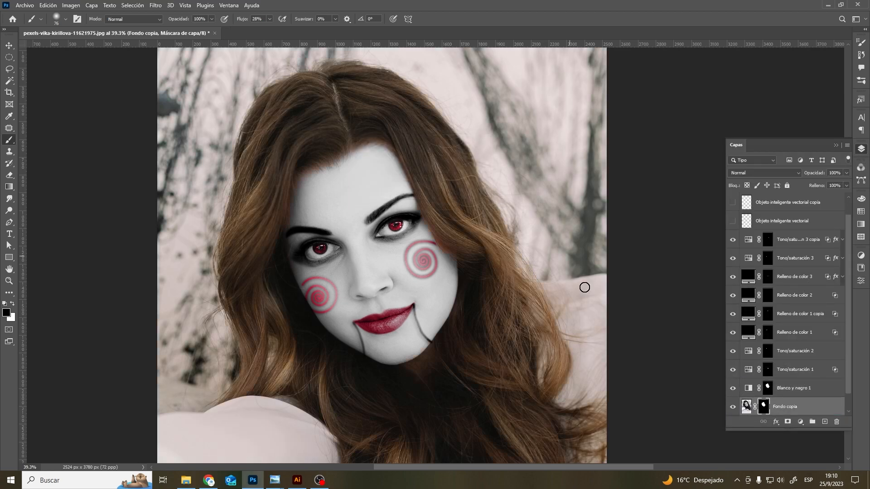
Split the underlying-layer highlight range in the blending options of Blanco y negro 1 to 123 / 227
{"action": "left_click", "coordinate": [822, 391]}
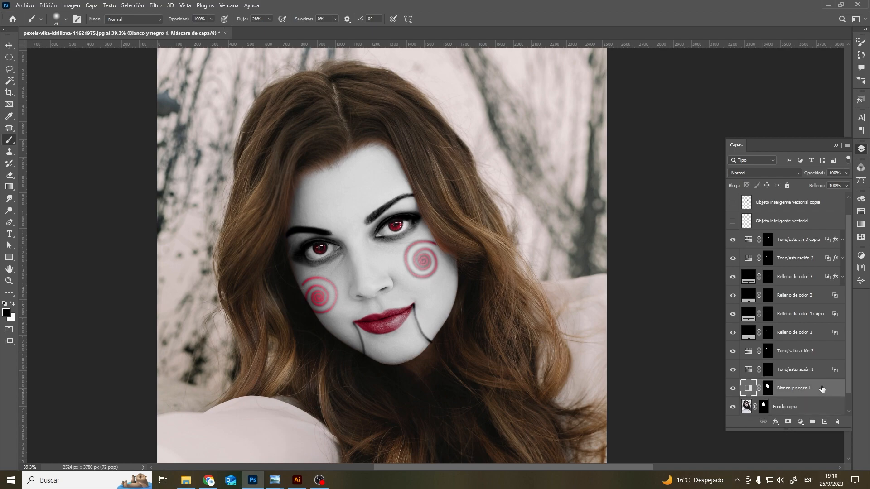
{"action": "double_click", "coordinate": [822, 388]}
{"action": "mouse_move", "coordinate": [731, 307]}
{"action": "left_mouse_down"}
{"action": "mouse_move", "coordinate": [696, 316]}
{"action": "mouse_move", "coordinate": [723, 309]}
{"action": "left_mouse_up"}
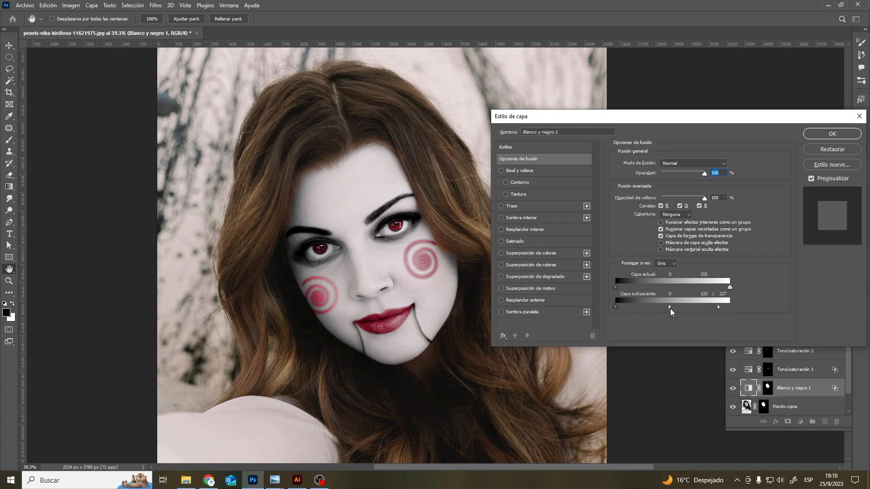
{"action": "left_click", "coordinate": [833, 134]}
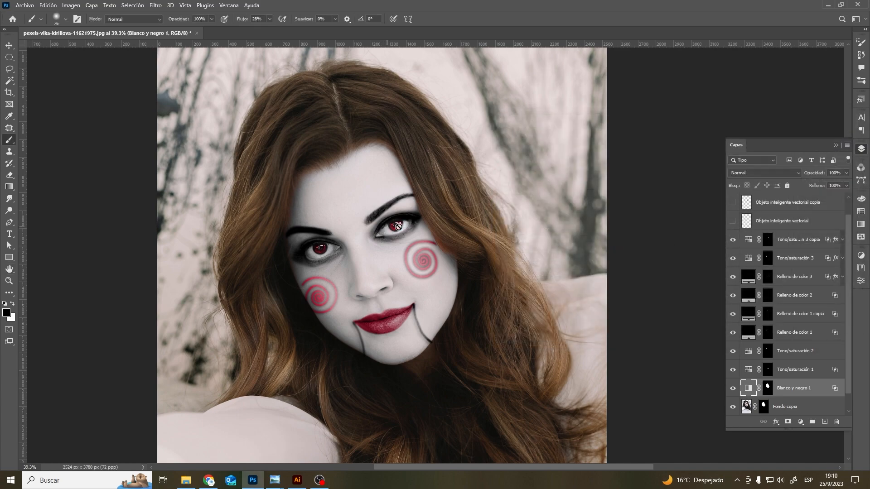
On the Blanco y negro 1 mask, paint black along the inner side of the subject's left eye with a 27 px brush
{"action": "left_click", "coordinate": [769, 389]}
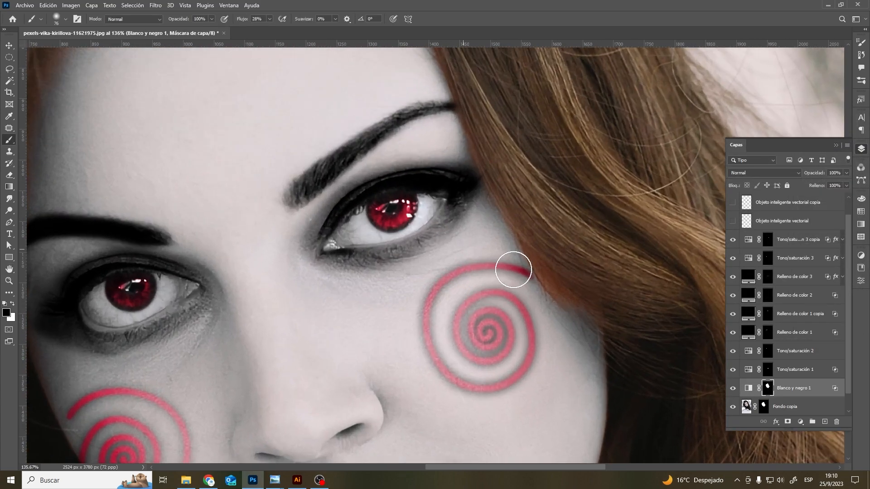
{"action": "left_click", "coordinate": [768, 281]}
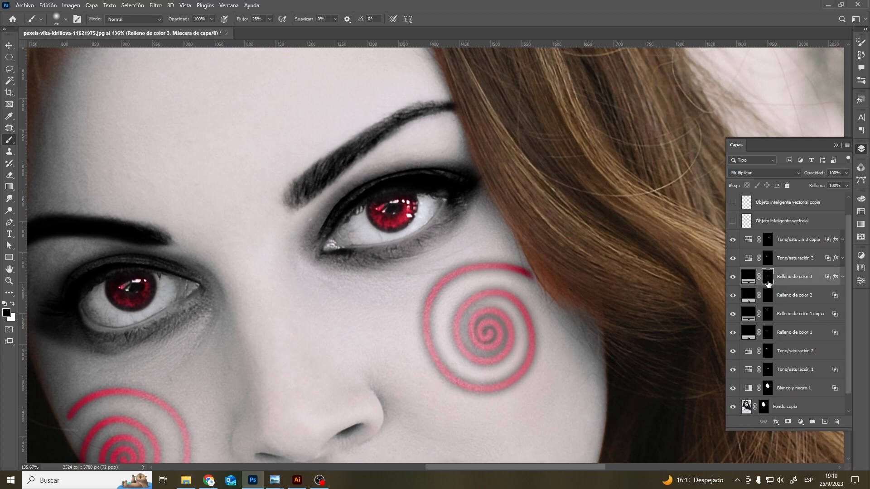
{"action": "left_click", "coordinate": [768, 317]}
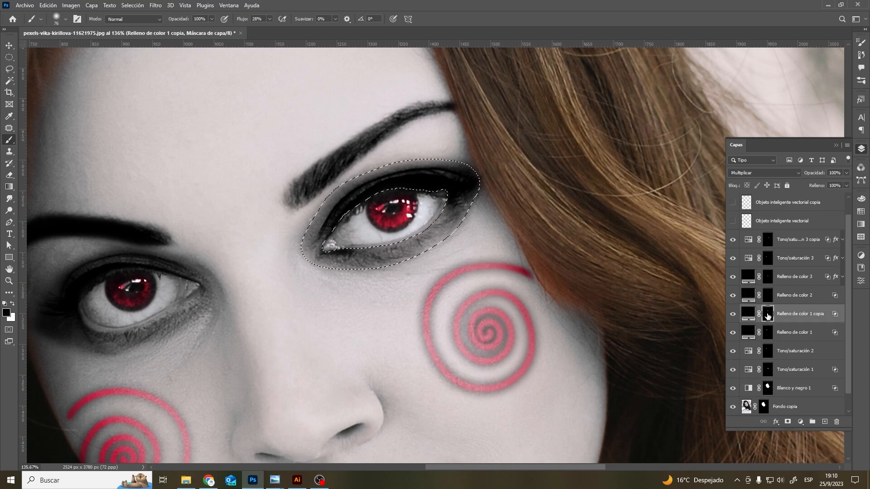
{"action": "scroll", "coordinate": [783, 326], "scroll_direction": "down", "scroll_amount": 1}
{"action": "left_click", "coordinate": [784, 376]}
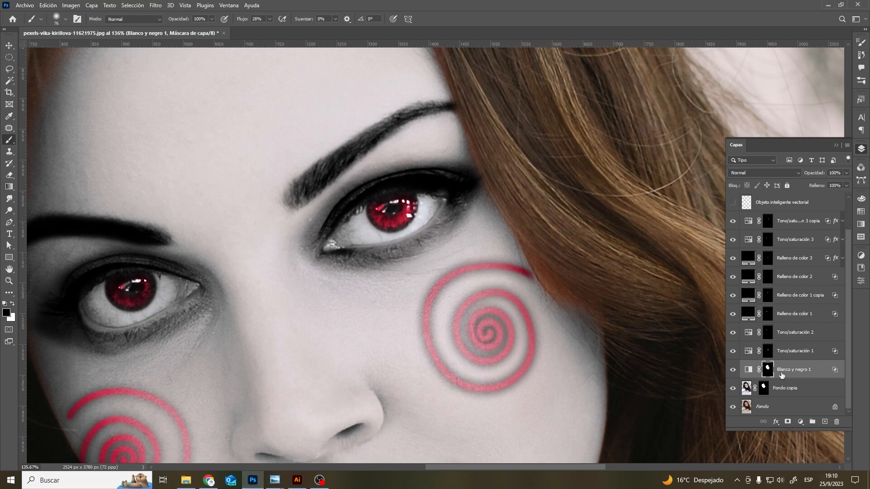
{"action": "left_click_drag", "start_coordinate": [402, 210], "coordinate": [387, 213], "text": "alt"}
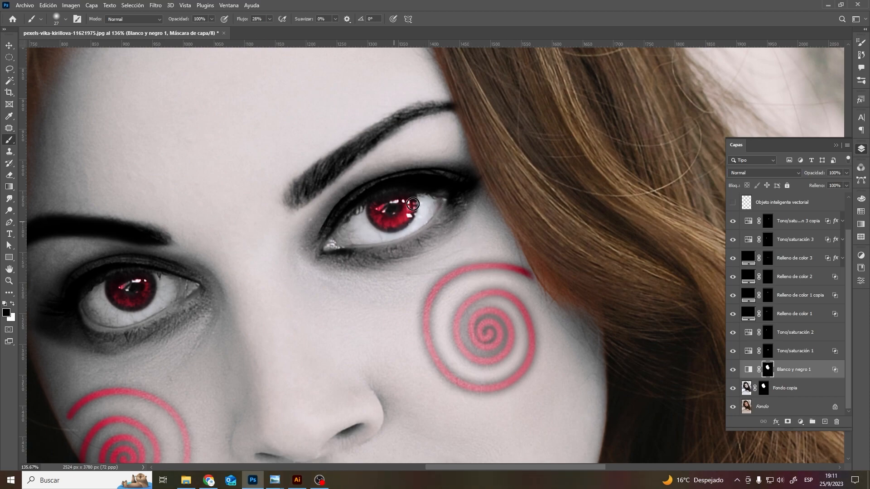
{"action": "left_click_drag", "start_coordinate": [365, 216], "coordinate": [337, 243]}
Set the brush flow to 100% and restore the color of the left eye's inner corner on the Blanco y negro 1 mask
{"action": "left_click", "coordinate": [270, 19]}
{"action": "left_click_drag", "start_coordinate": [270, 31], "coordinate": [315, 35]}
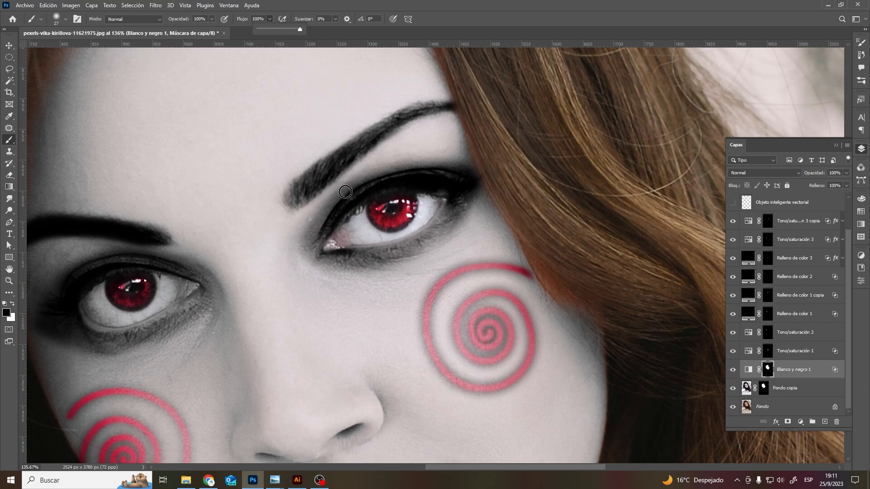
{"action": "left_click", "coordinate": [332, 244]}
{"action": "mouse_move", "coordinate": [341, 236]}
{"action": "left_mouse_down"}
{"action": "mouse_move", "coordinate": [370, 203]}
{"action": "mouse_move", "coordinate": [398, 197]}
{"action": "mouse_move", "coordinate": [434, 205]}
{"action": "mouse_move", "coordinate": [405, 233]}
{"action": "mouse_move", "coordinate": [333, 242]}
{"action": "left_mouse_up"}
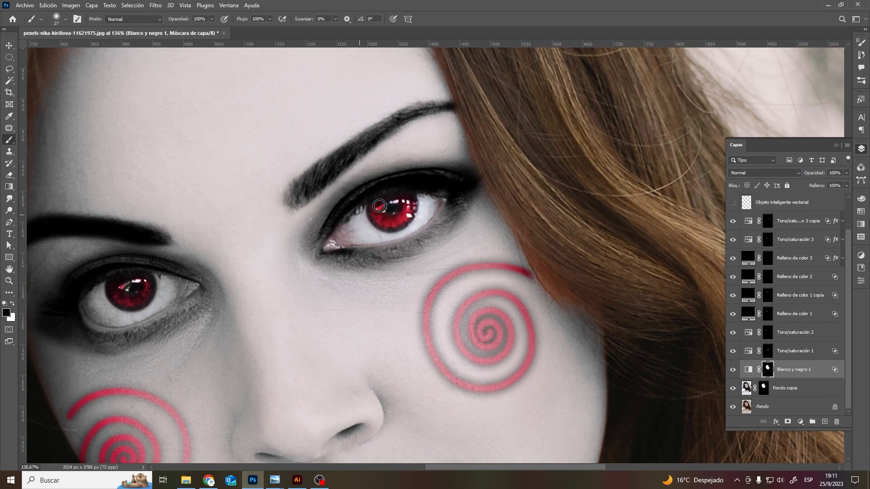
Paint black over the white and corners of the subject's right eye on the Blanco y negro 1 mask, and check the mask's selection and feather
{"action": "left_click_drag", "start_coordinate": [458, 468], "coordinate": [405, 467]}
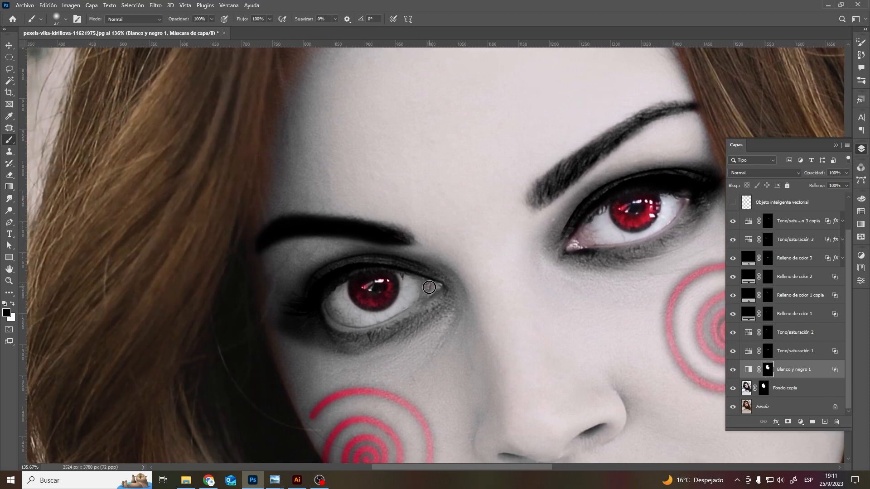
{"action": "mouse_move", "coordinate": [330, 302]}
{"action": "left_mouse_down"}
{"action": "mouse_move", "coordinate": [360, 325]}
{"action": "mouse_move", "coordinate": [432, 289]}
{"action": "mouse_move", "coordinate": [396, 304]}
{"action": "mouse_move", "coordinate": [410, 290]}
{"action": "mouse_move", "coordinate": [376, 283]}
{"action": "mouse_move", "coordinate": [339, 304]}
{"action": "mouse_move", "coordinate": [386, 310]}
{"action": "left_mouse_up"}
{"action": "left_click", "coordinate": [768, 375], "text": "ctrl"}
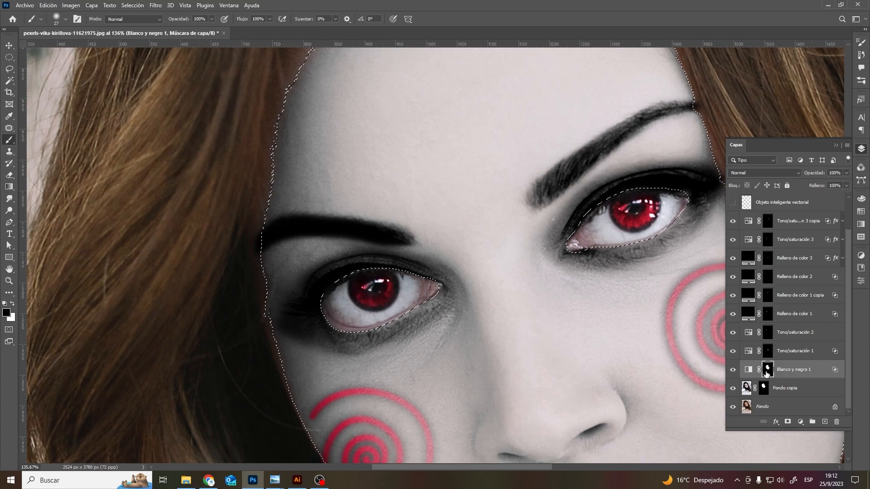
{"action": "left_click", "coordinate": [826, 373]}
{"action": "key", "text": "ctrl+d"}
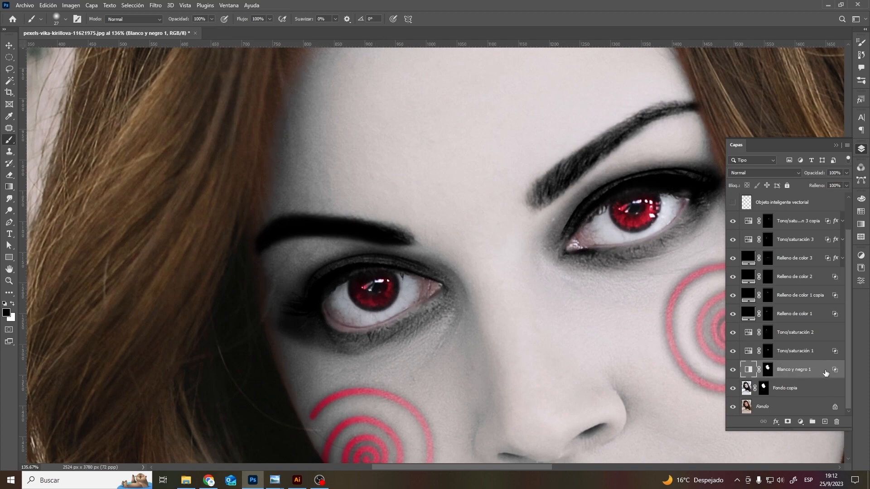
{"action": "double_click", "coordinate": [770, 371]}
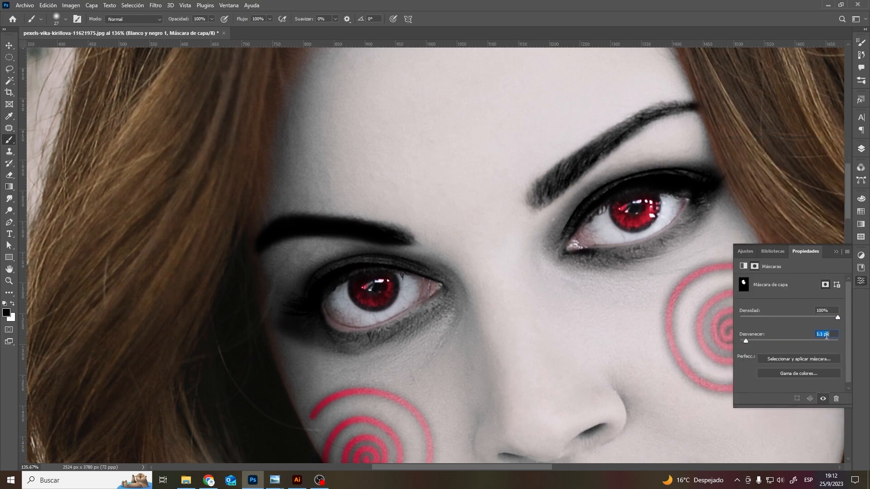
{"action": "left_click", "coordinate": [836, 252]}
Fit the whole image on screen to review the overall makeup
{"action": "scroll", "coordinate": [719, 288], "scroll_direction": "down", "scroll_amount": 5}
{"action": "left_click", "coordinate": [9, 281]}
{"action": "right_click", "coordinate": [514, 213]}
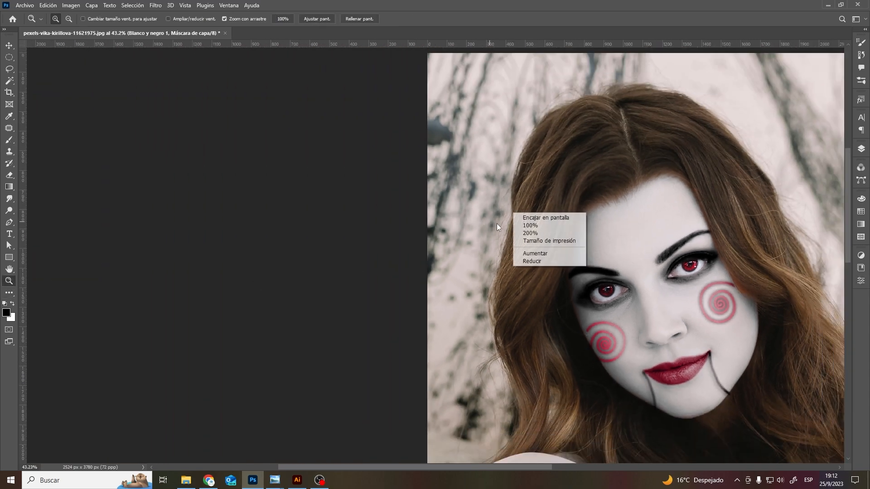
{"action": "left_click", "coordinate": [530, 218]}
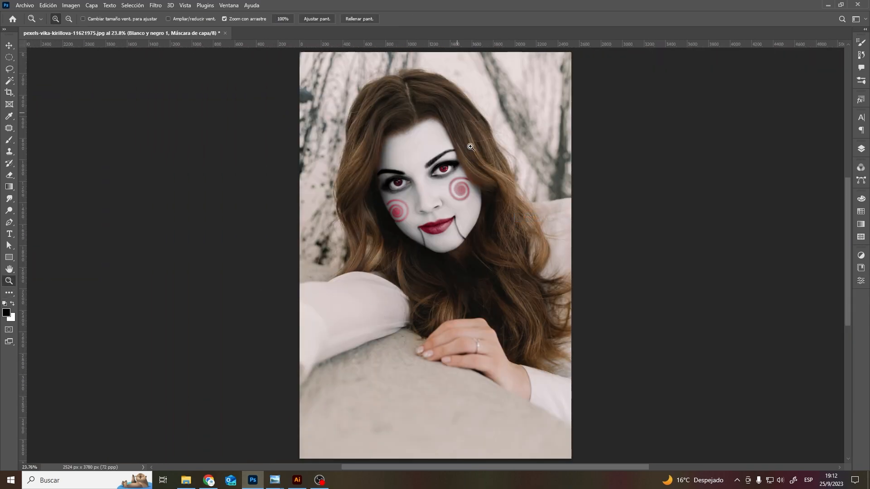
{"action": "right_click", "coordinate": [486, 224]}
{"action": "left_click", "coordinate": [503, 230]}
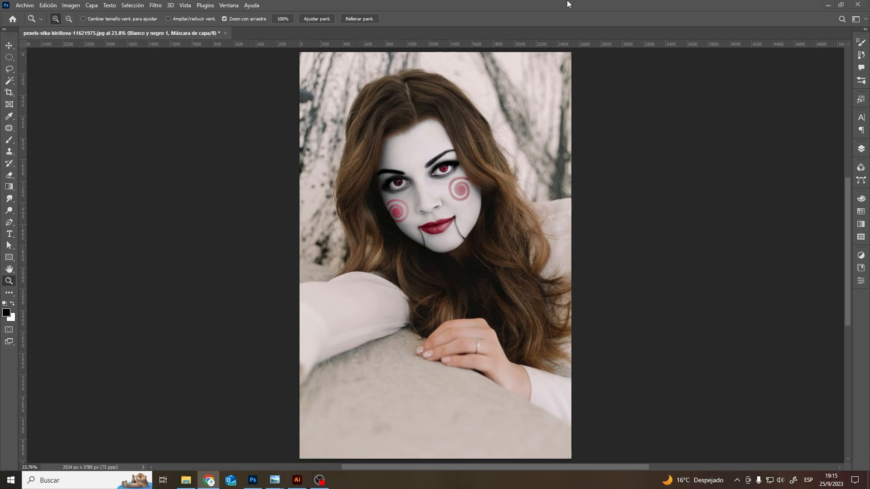
Add a black solid color fill layer above Tono/saturación 3 copia and invert its mask to hide the fill
{"action": "left_click", "coordinate": [253, 481]}
{"action": "left_click", "coordinate": [9, 140]}
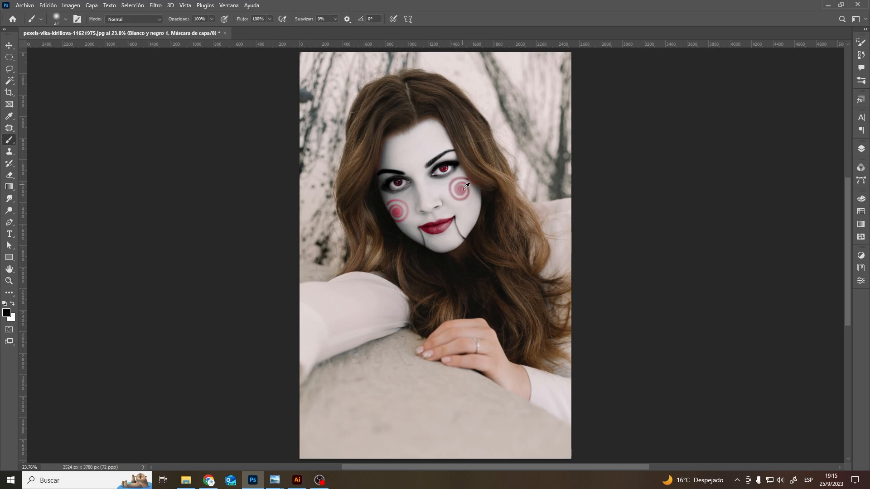
{"action": "scroll", "coordinate": [461, 206], "scroll_direction": "up", "scroll_amount": 6}
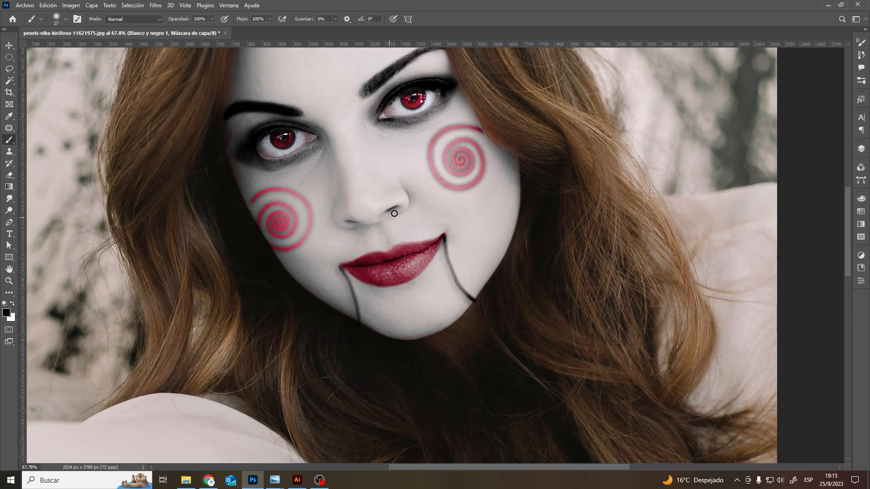
{"action": "left_click", "coordinate": [861, 149]}
{"action": "left_click", "coordinate": [796, 222]}
{"action": "left_click", "coordinate": [800, 422]}
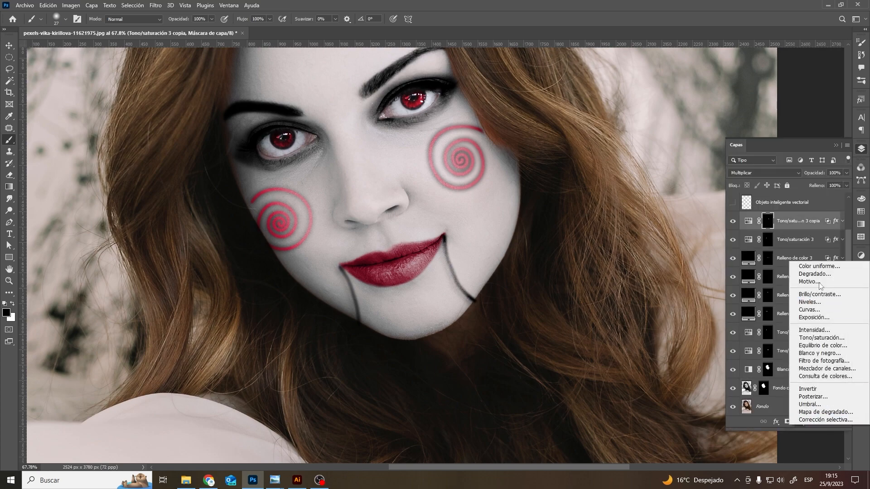
{"action": "left_click", "coordinate": [806, 294]}
{"action": "left_click", "coordinate": [611, 108]}
{"action": "left_click", "coordinate": [768, 221]}
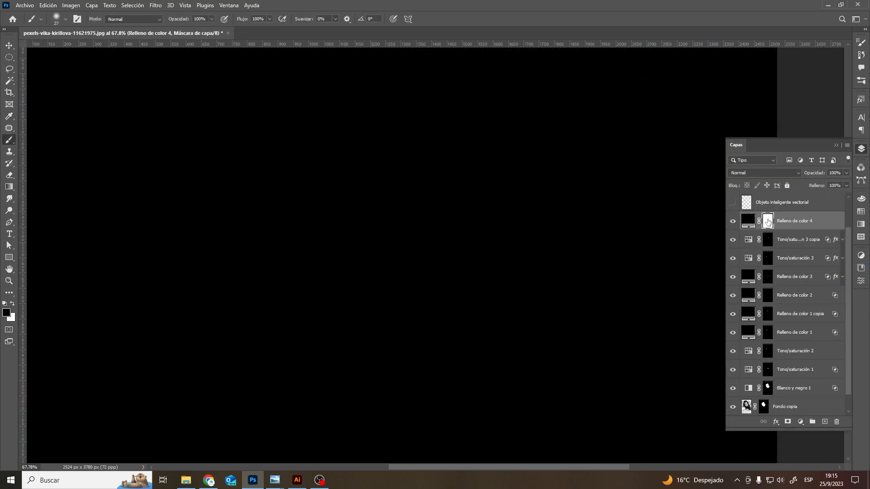
{"action": "key", "text": "ctrl+i"}
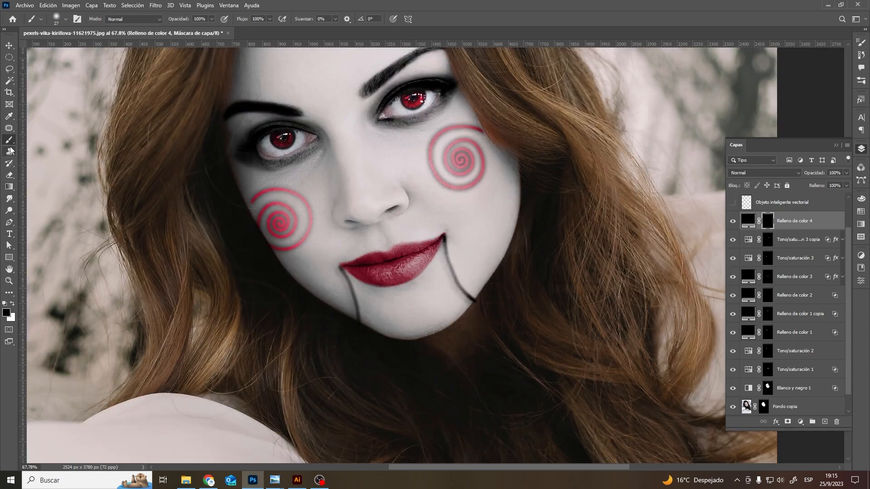
With brush smoothing at 37%, paint white curved strokes beneath both cheek spirals on the Relleno de color 4 mask
{"action": "left_click", "coordinate": [13, 304]}
{"action": "mouse_move", "coordinate": [414, 199]}
{"action": "left_mouse_down"}
{"action": "mouse_move", "coordinate": [467, 212]}
{"action": "mouse_move", "coordinate": [508, 188]}
{"action": "left_mouse_up"}
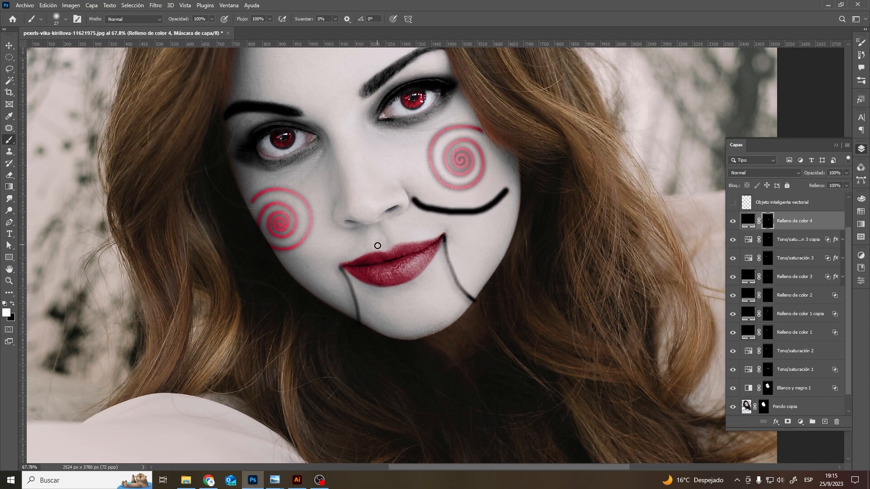
{"action": "key", "text": "ctrl+z"}
{"action": "left_click", "coordinate": [335, 19]}
{"action": "left_click_drag", "start_coordinate": [348, 30], "coordinate": [351, 29]}
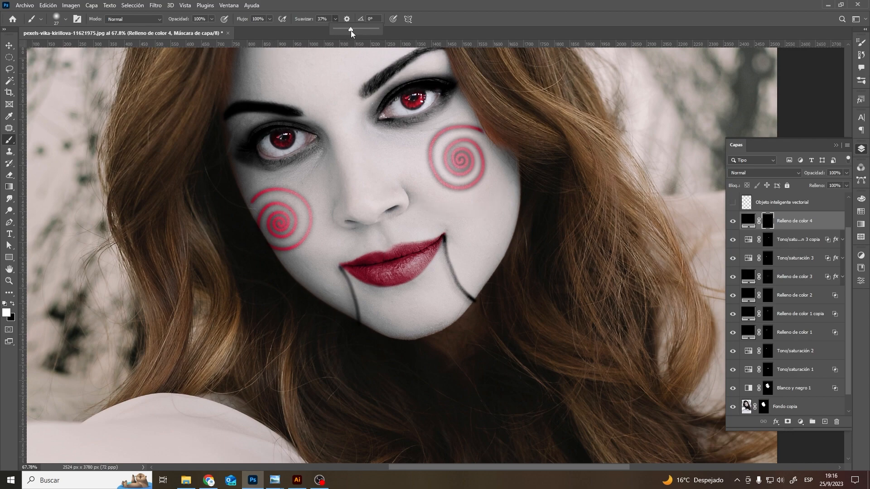
{"action": "left_click", "coordinate": [414, 199]}
{"action": "mouse_move", "coordinate": [415, 200]}
{"action": "left_mouse_down"}
{"action": "mouse_move", "coordinate": [472, 205]}
{"action": "mouse_move", "coordinate": [508, 186]}
{"action": "left_mouse_up"}
{"action": "mouse_move", "coordinate": [333, 224]}
{"action": "left_mouse_down"}
{"action": "mouse_move", "coordinate": [321, 249]}
{"action": "mouse_move", "coordinate": [280, 256]}
{"action": "left_mouse_up"}
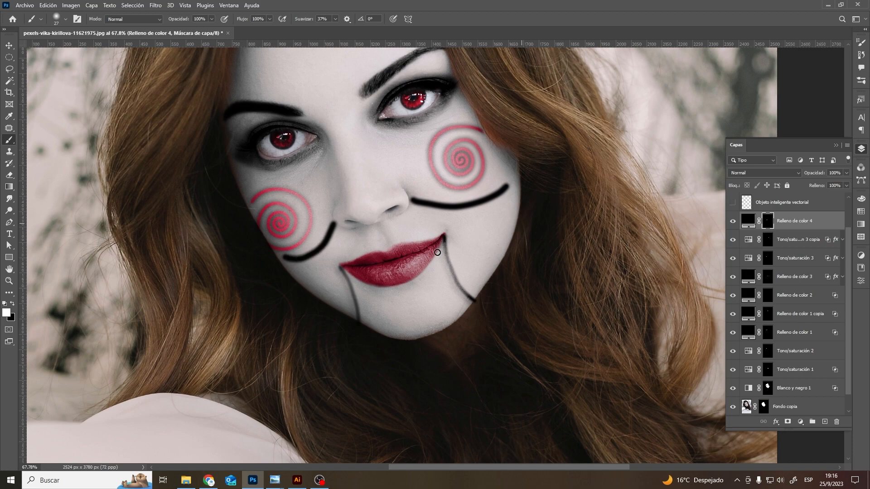
Feather the Relleno de color 4 mask by 25 px
{"action": "double_click", "coordinate": [769, 223]}
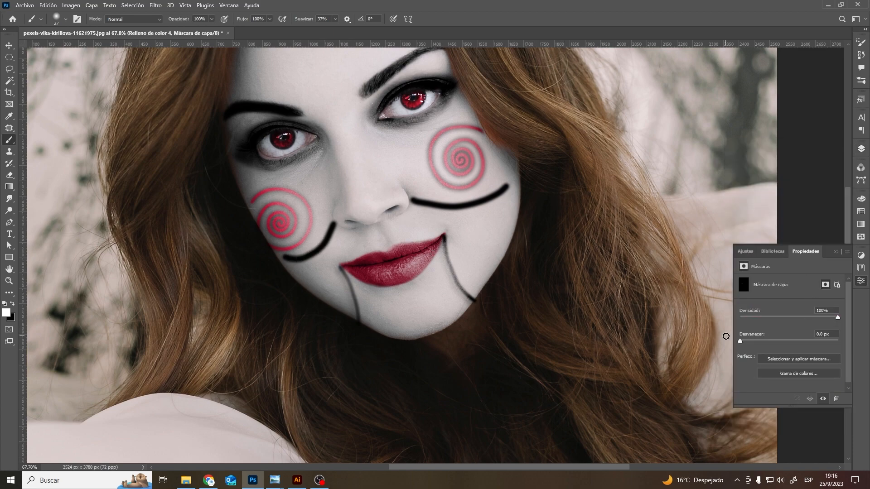
{"action": "left_click_drag", "start_coordinate": [762, 340], "coordinate": [785, 341]}
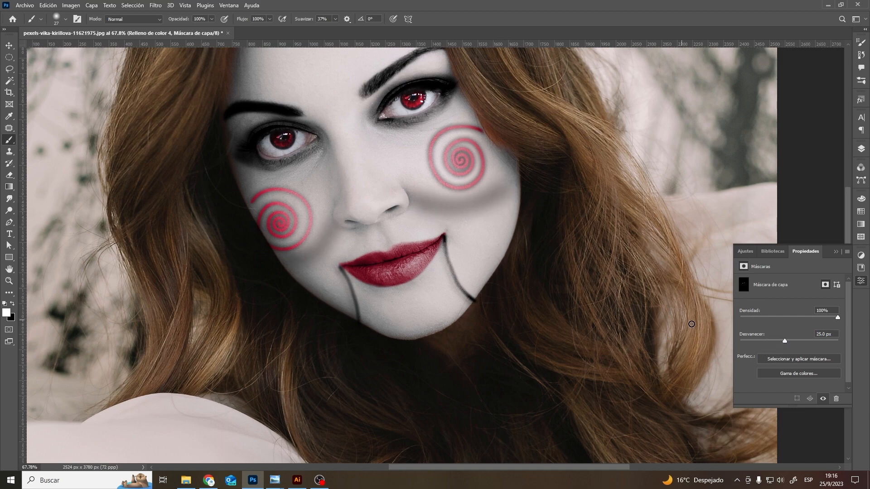
{"action": "left_click", "coordinate": [836, 251]}
Set Relleno de color 4 to Multiplicar and split its underlying-layer highlight range to 190 / 255 in the blending options
{"action": "left_click", "coordinate": [861, 149]}
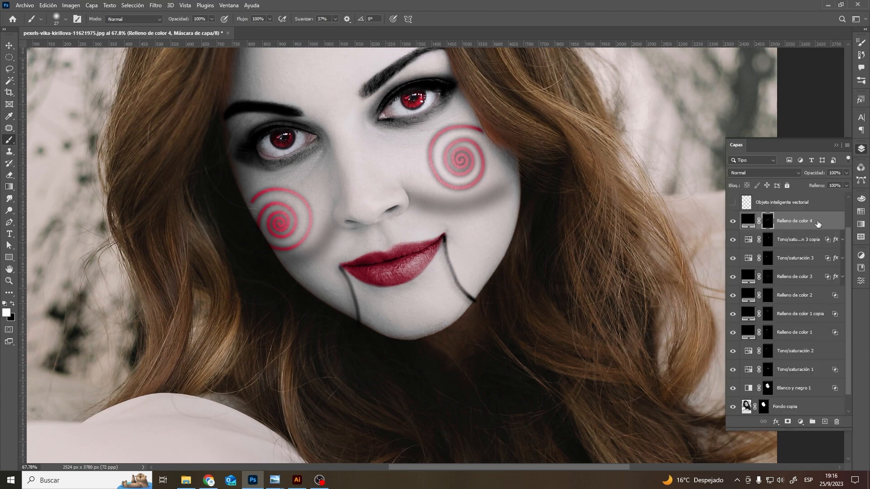
{"action": "left_click", "coordinate": [765, 173]}
{"action": "left_click", "coordinate": [761, 205]}
{"action": "key", "text": "ctrl+2"}
{"action": "double_click", "coordinate": [826, 229]}
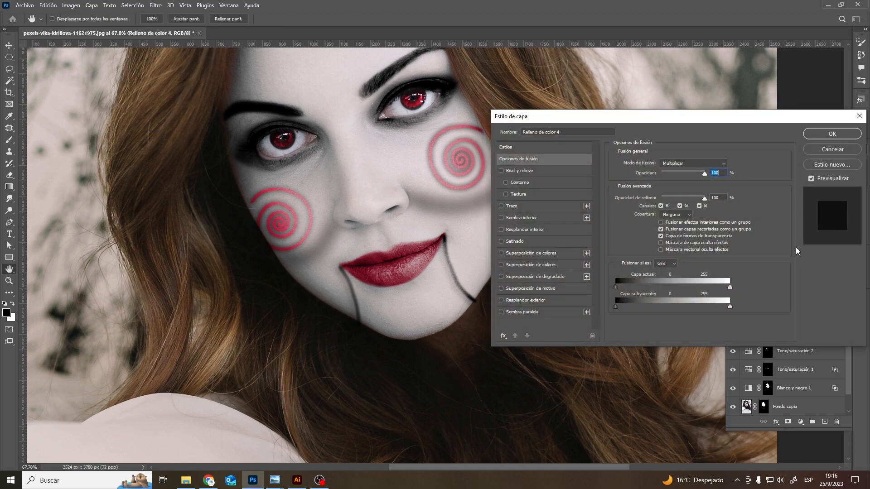
{"action": "left_click_drag", "start_coordinate": [730, 308], "coordinate": [700, 312]}
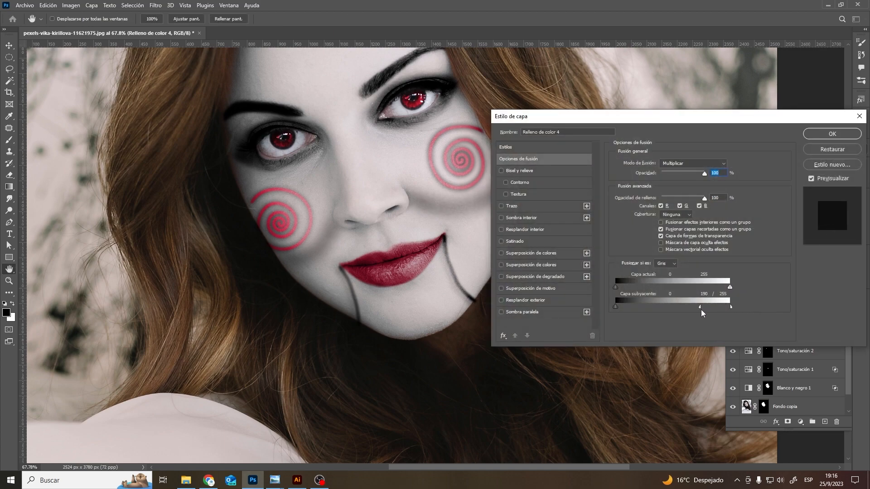
{"action": "left_click", "coordinate": [832, 134]}
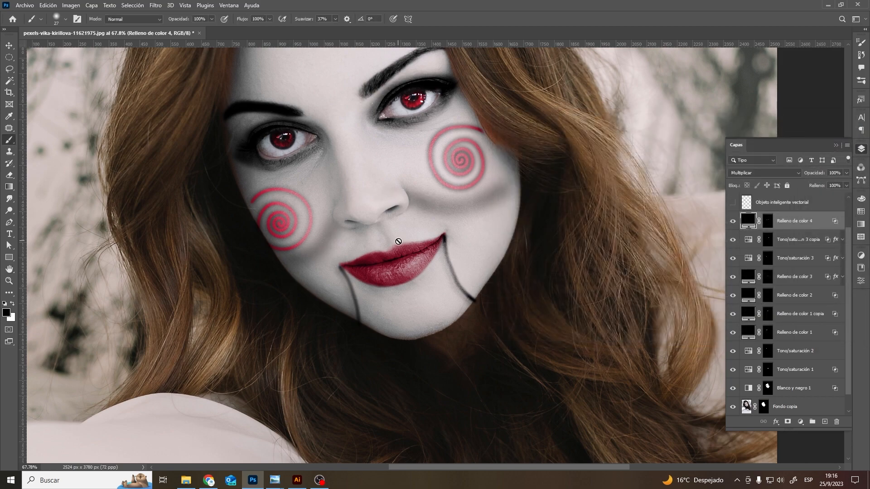
Set the opacity of Relleno de color 4 to 54%
{"action": "scroll", "coordinate": [394, 242], "scroll_direction": "up", "scroll_amount": 5}
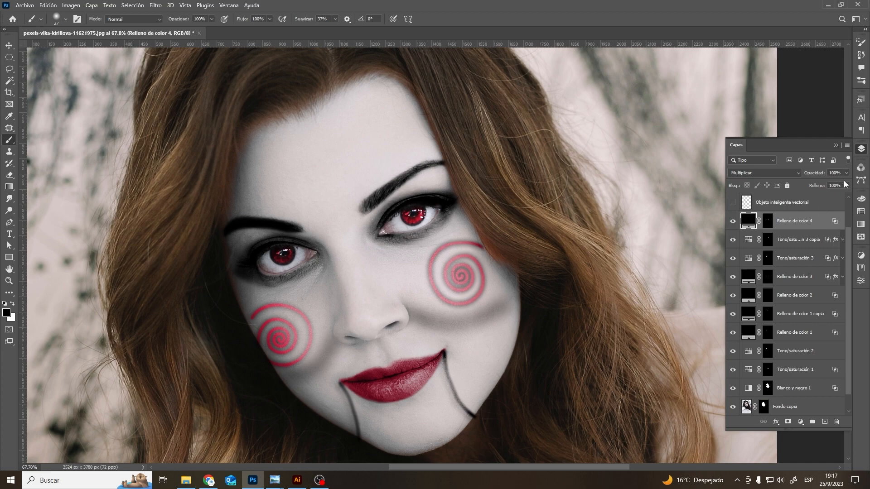
{"action": "left_click_drag", "start_coordinate": [847, 173], "coordinate": [837, 187]}
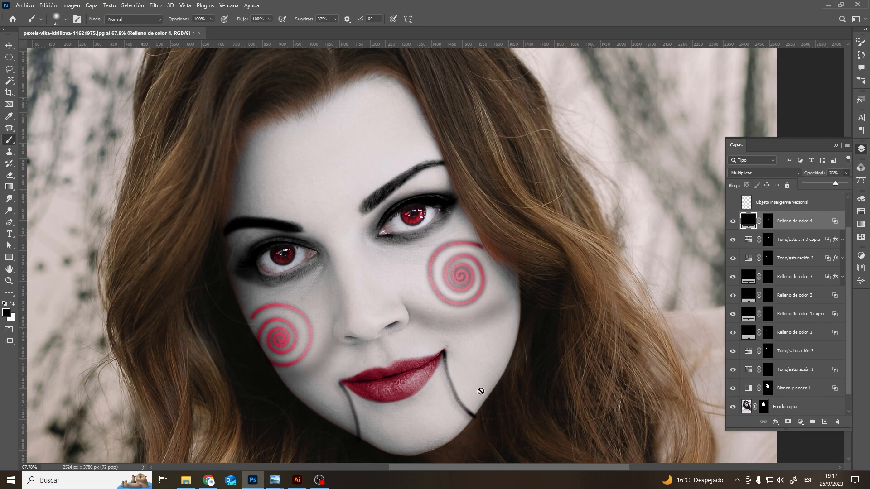
{"action": "scroll", "coordinate": [442, 337], "scroll_direction": "down", "scroll_amount": 3}
{"action": "scroll", "coordinate": [443, 338], "scroll_direction": "down", "scroll_amount": 1}
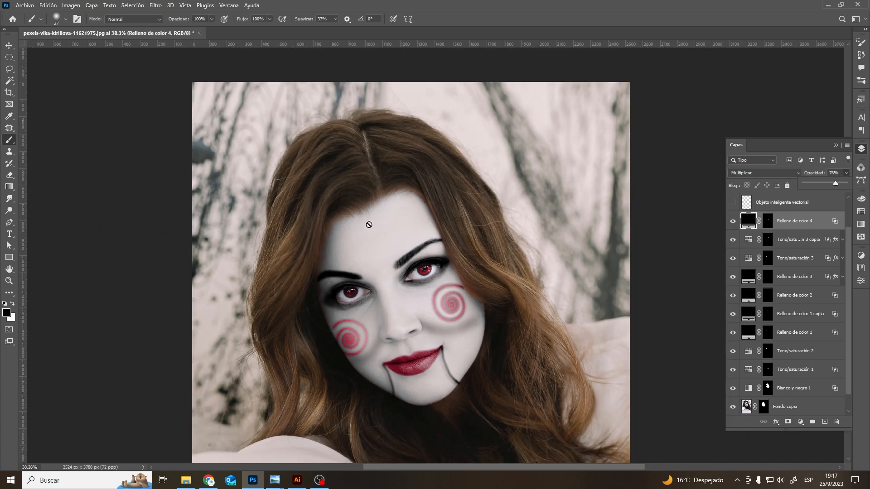
{"action": "left_click", "coordinate": [767, 221]}
{"action": "key", "text": "x"}
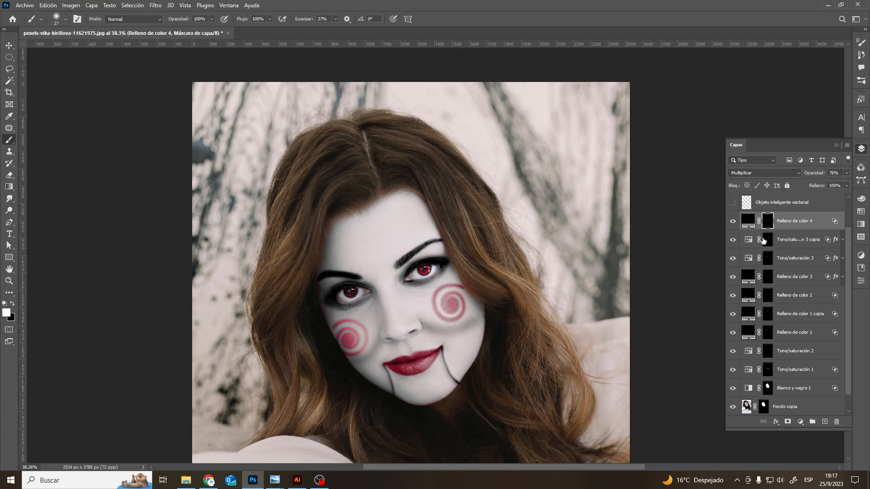
{"action": "left_click", "coordinate": [818, 223]}
{"action": "left_click_drag", "start_coordinate": [835, 186], "coordinate": [828, 185]}
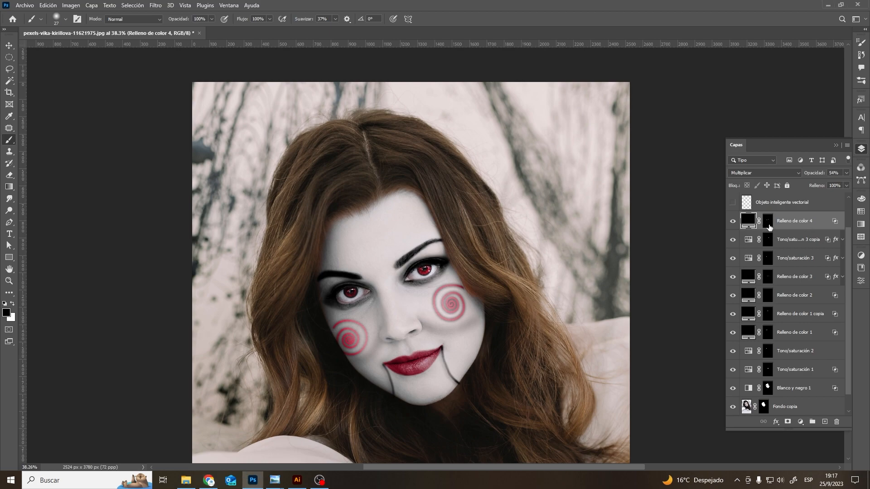
Set the feather of the Relleno de color 4 mask to 0 px
{"action": "left_click", "coordinate": [767, 221]}
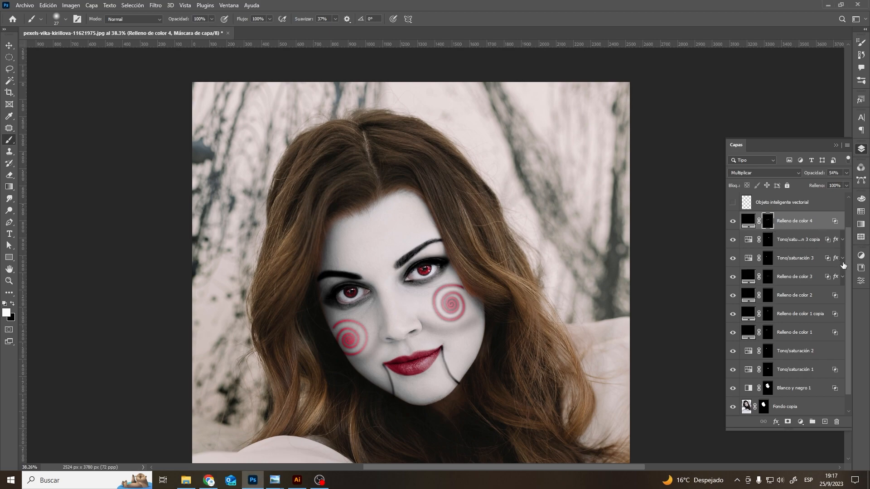
{"action": "left_click", "coordinate": [861, 281]}
{"action": "left_click_drag", "start_coordinate": [782, 341], "coordinate": [709, 341]}
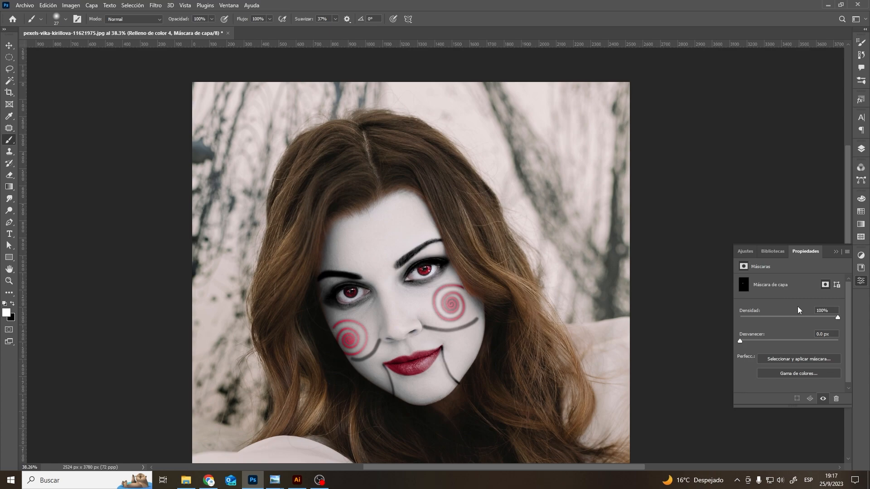
{"action": "left_click", "coordinate": [860, 151]}
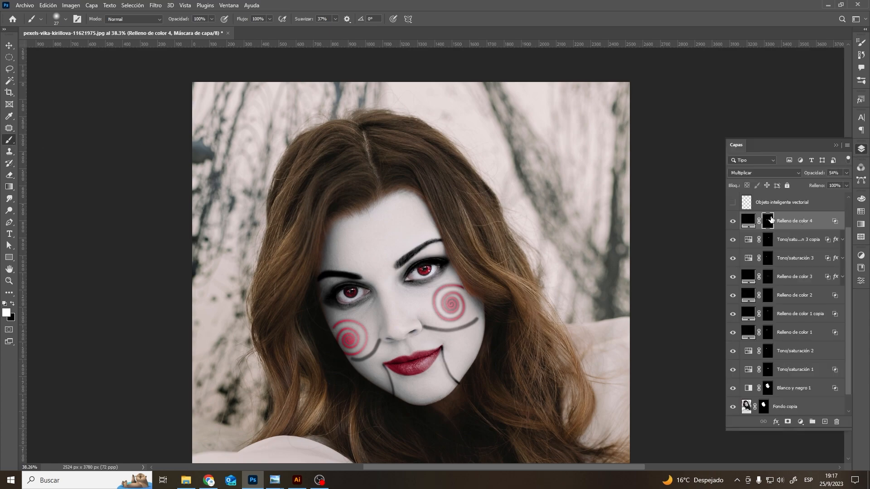
With a larger brush, paint shading strokes on the Relleno de color 4 mask along both nose sides, between the eyebrows, on the chin and along the hairline
{"action": "right_click", "coordinate": [393, 279], "text": "alt"}
{"action": "left_click_drag", "start_coordinate": [393, 277], "coordinate": [409, 315]}
{"action": "left_click_drag", "start_coordinate": [379, 327], "coordinate": [378, 334]}
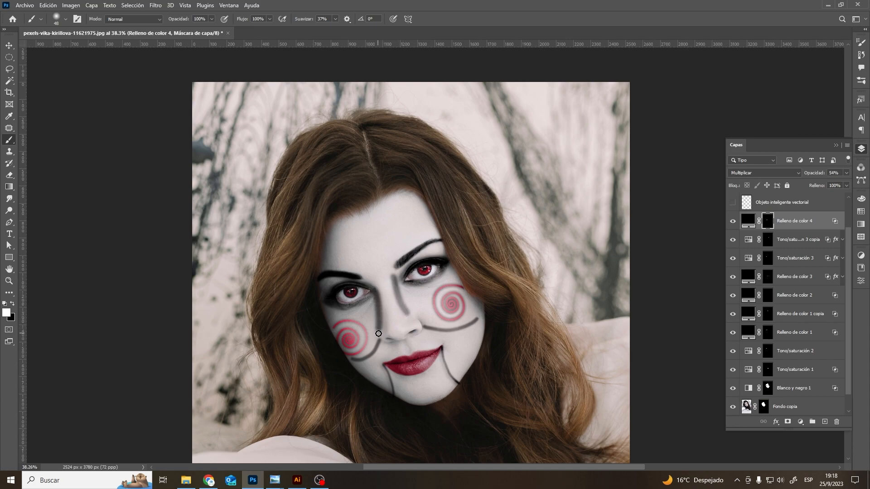
{"action": "left_click", "coordinate": [370, 267]}
{"action": "left_click", "coordinate": [384, 262]}
{"action": "left_click_drag", "start_coordinate": [427, 399], "coordinate": [424, 387]}
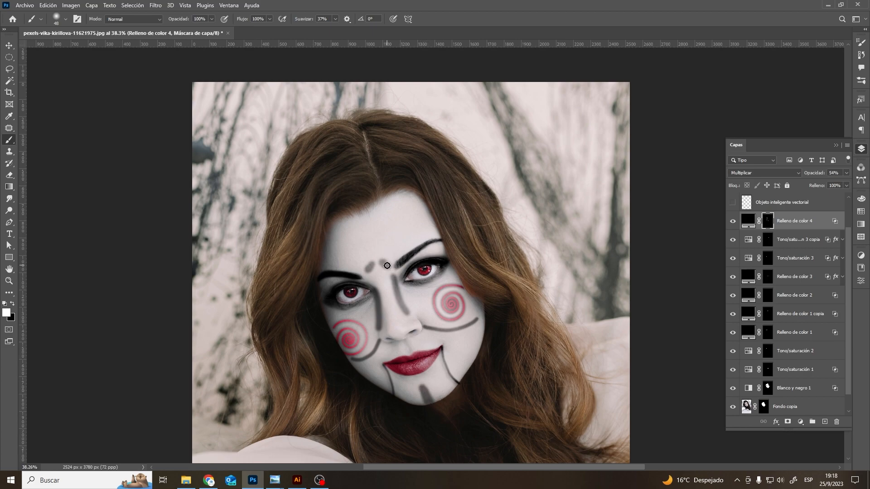
{"action": "mouse_move", "coordinate": [404, 193]}
{"action": "left_mouse_down"}
{"action": "mouse_move", "coordinate": [421, 200]}
{"action": "mouse_move", "coordinate": [411, 195]}
{"action": "mouse_move", "coordinate": [387, 215]}
{"action": "mouse_move", "coordinate": [390, 198]}
{"action": "mouse_move", "coordinate": [330, 239]}
{"action": "left_mouse_up"}
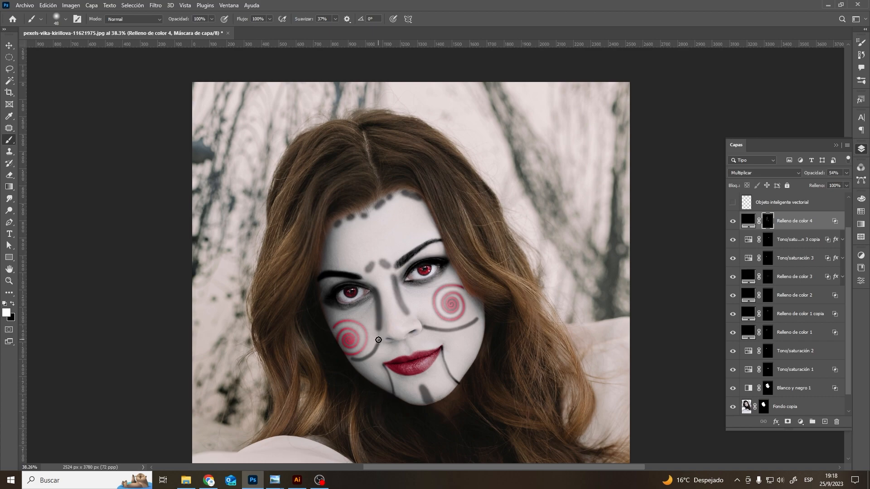
Feather the Relleno de color 4 mask by 30 px
{"action": "double_click", "coordinate": [775, 221]}
{"action": "left_click_drag", "start_coordinate": [766, 344], "coordinate": [785, 341]}
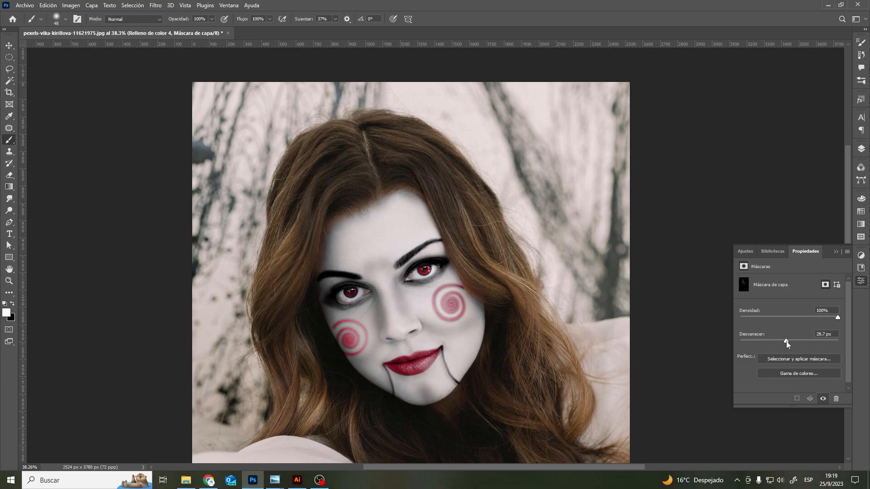
{"action": "left_click", "coordinate": [834, 335]}
{"action": "scroll", "coordinate": [834, 335], "scroll_direction": "up", "scroll_amount": 3}
{"action": "key", "text": "Return"}
Add a Channel Mixer adjustment above Relleno de color 4, with the Rojo output set to Rojo +102, Verde -10, Azul +3 and Constante +3
{"action": "left_click", "coordinate": [9, 281]}
{"action": "key", "text": "ctrl+0"}
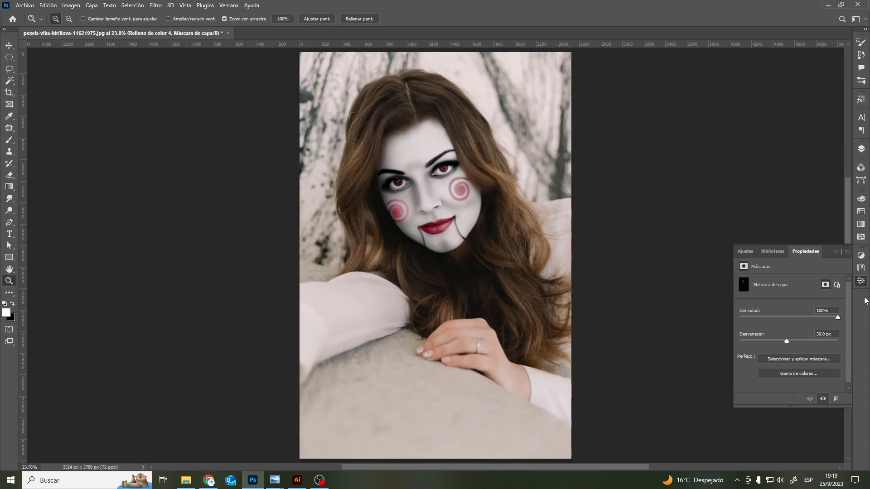
{"action": "left_click", "coordinate": [861, 149]}
{"action": "left_click", "coordinate": [800, 422]}
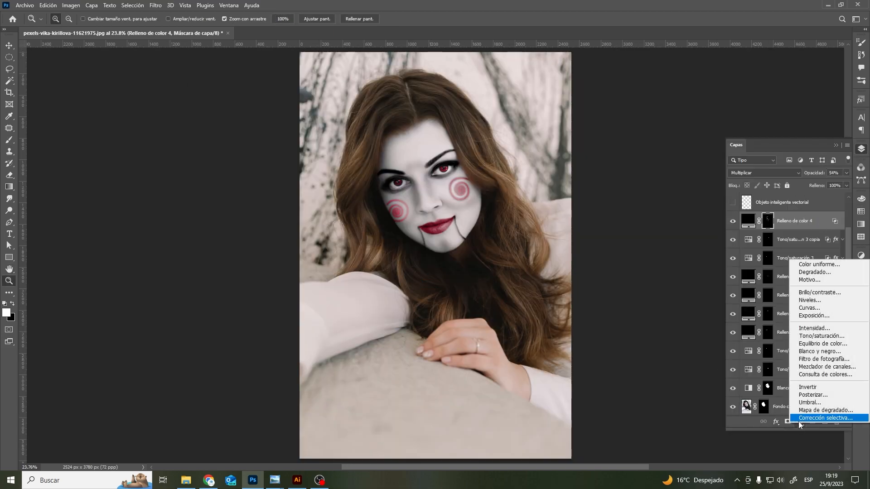
{"action": "left_click", "coordinate": [816, 367]}
{"action": "left_click_drag", "start_coordinate": [813, 325], "coordinate": [816, 326]}
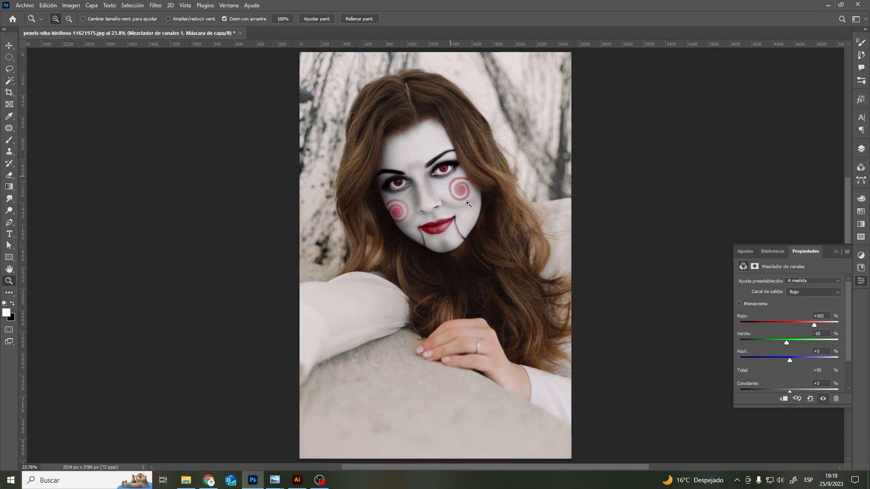
{"action": "left_click", "coordinate": [835, 252]}
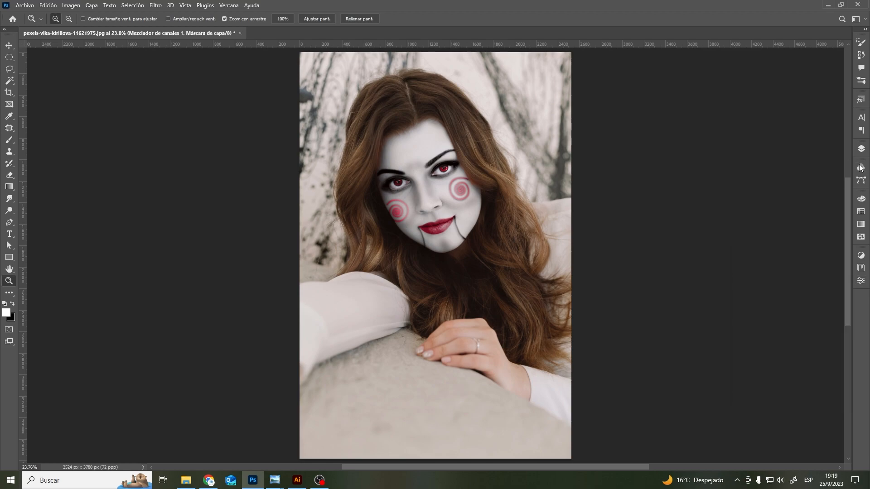
Add a Tono/saturación adjustment above the Channel Mixer layer and set its saturation to -32
{"action": "left_click", "coordinate": [861, 149]}
{"action": "left_click", "coordinate": [800, 422]}
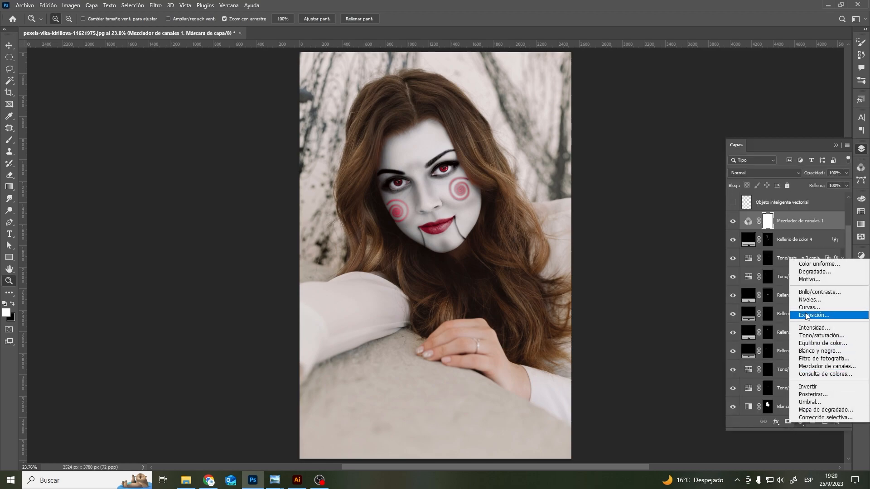
{"action": "left_click", "coordinate": [802, 338]}
{"action": "left_click_drag", "start_coordinate": [789, 333], "coordinate": [773, 334]}
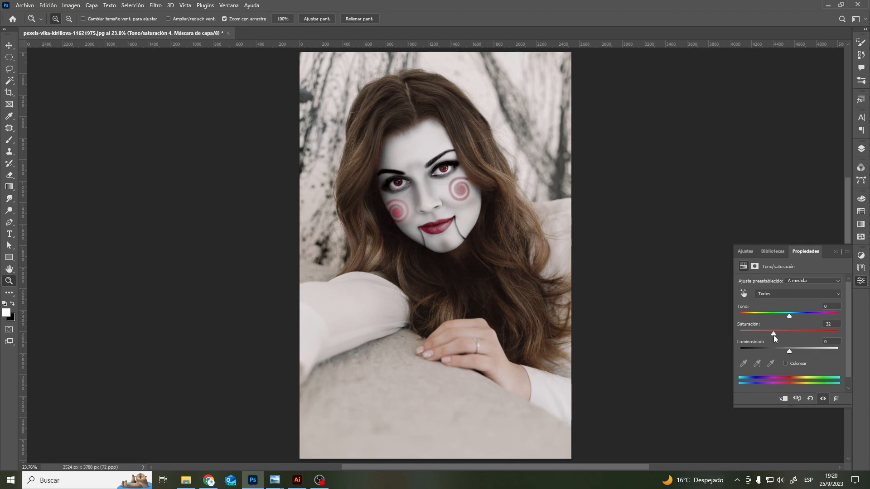
{"action": "left_click", "coordinate": [837, 251]}
Create a new layer above Tono/saturación 4 and stamp all visible layers into it
{"action": "left_click", "coordinate": [861, 148]}
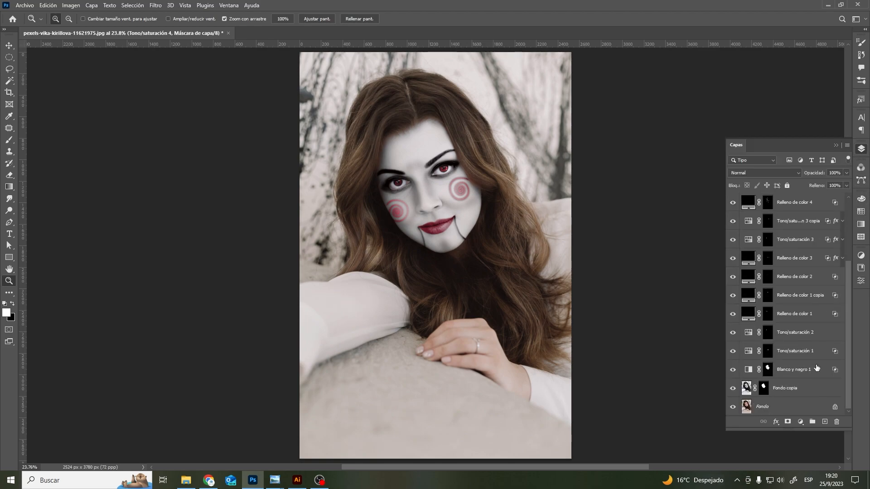
{"action": "right_click", "coordinate": [806, 415]}
{"action": "left_click", "coordinate": [806, 415]}
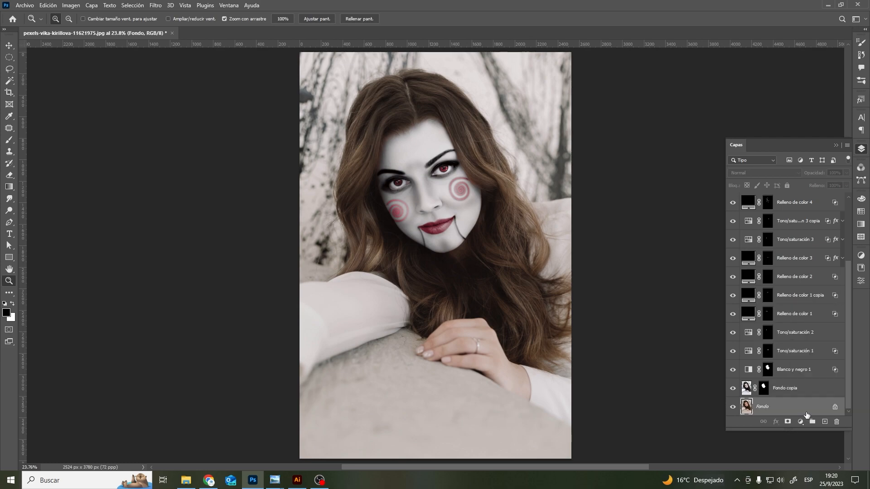
{"action": "scroll", "coordinate": [798, 370], "scroll_direction": "up", "scroll_amount": 3}
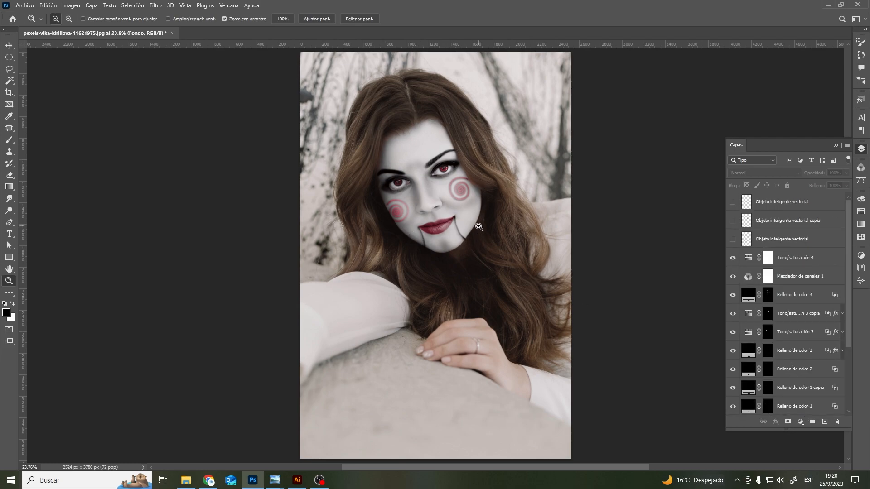
{"action": "left_click", "coordinate": [799, 264]}
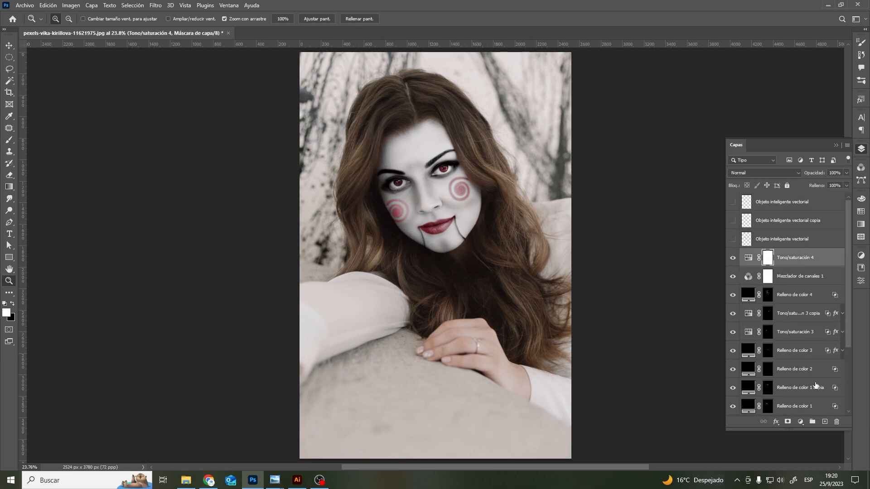
{"action": "left_click", "coordinate": [825, 421]}
{"action": "key", "text": "ctrl+shift+alt+e"}
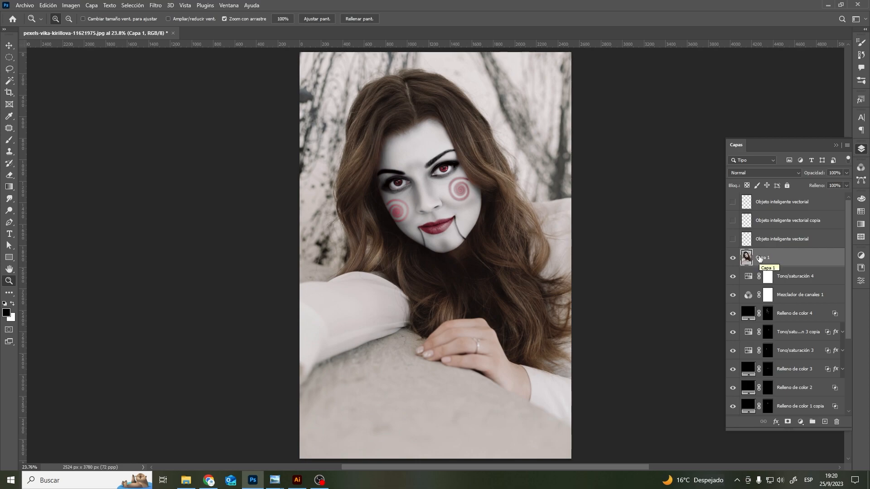
Apply the Paso alto (High Pass) filter to the merged Capa 1 layer with a radius of 1.1 pixels
{"action": "left_click", "coordinate": [156, 5]}
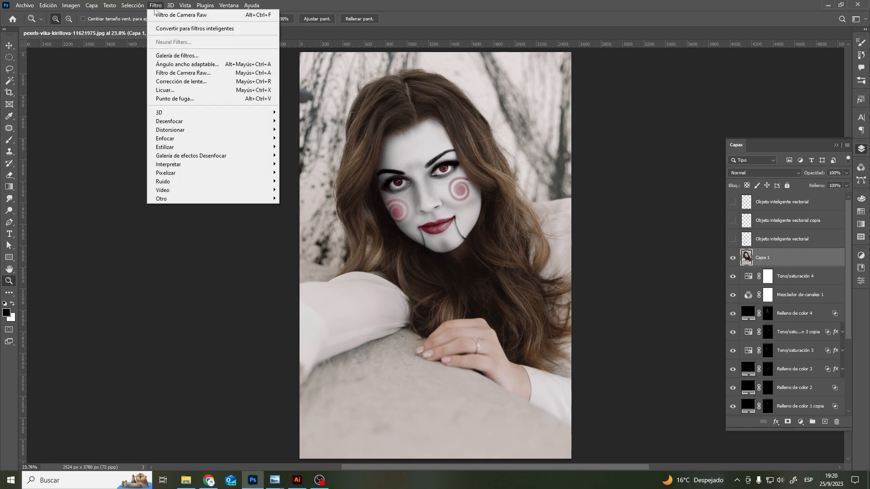
{"action": "mouse_move", "coordinate": [168, 199]}
{"action": "left_click", "coordinate": [301, 208]}
{"action": "left_click_drag", "start_coordinate": [418, 99], "coordinate": [545, 93]}
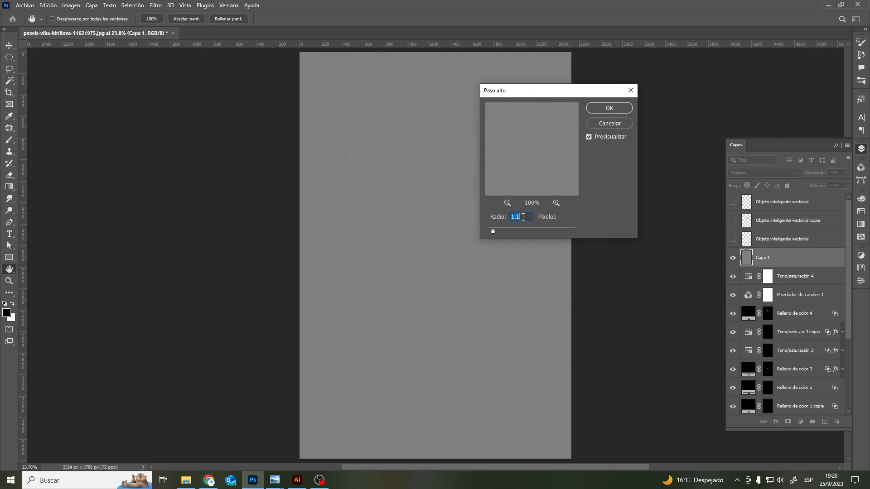
{"action": "left_click", "coordinate": [602, 111]}
Set the blend mode of the High Pass layer Capa 1 to Luz lineal
{"action": "left_click", "coordinate": [765, 173]}
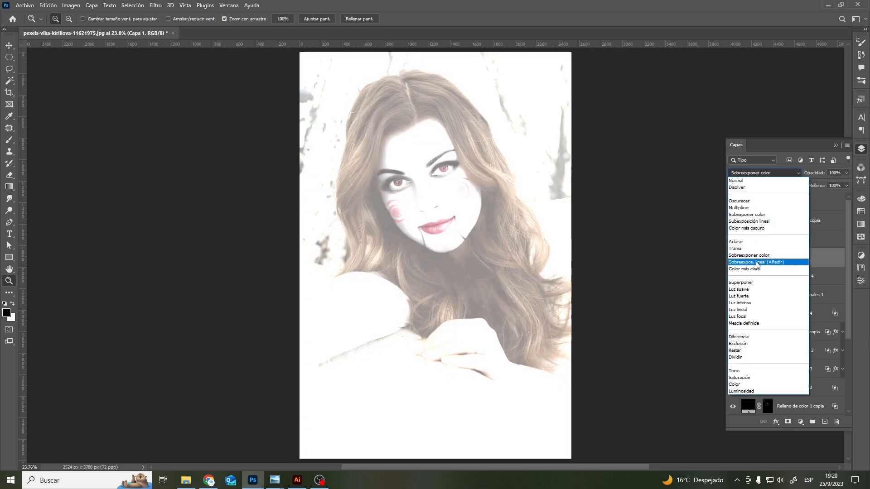
{"action": "left_click", "coordinate": [756, 309]}
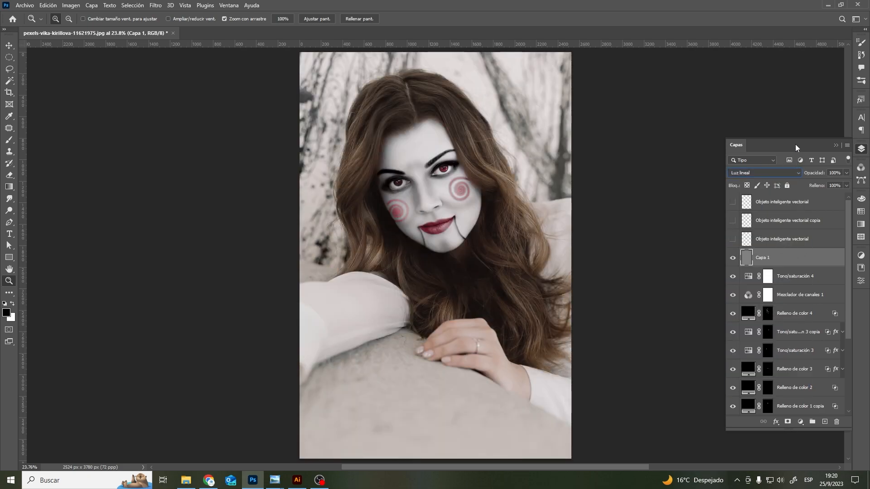
{"action": "left_click", "coordinate": [837, 146]}
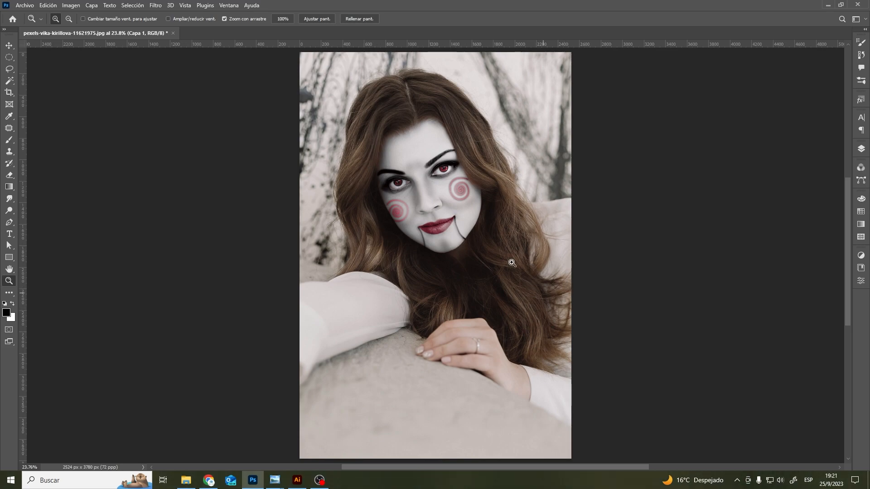
Start saving a JPEG copy of the finished portrait
{"action": "left_click", "coordinate": [25, 5]}
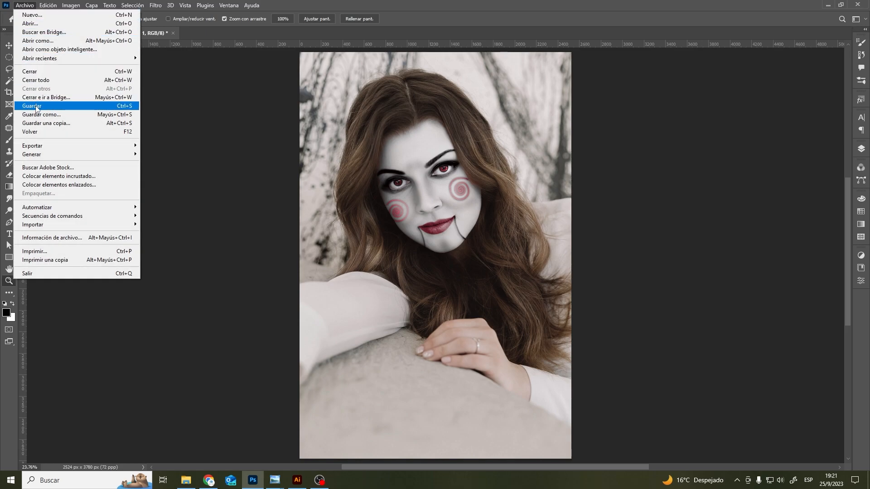
{"action": "left_click", "coordinate": [39, 125]}
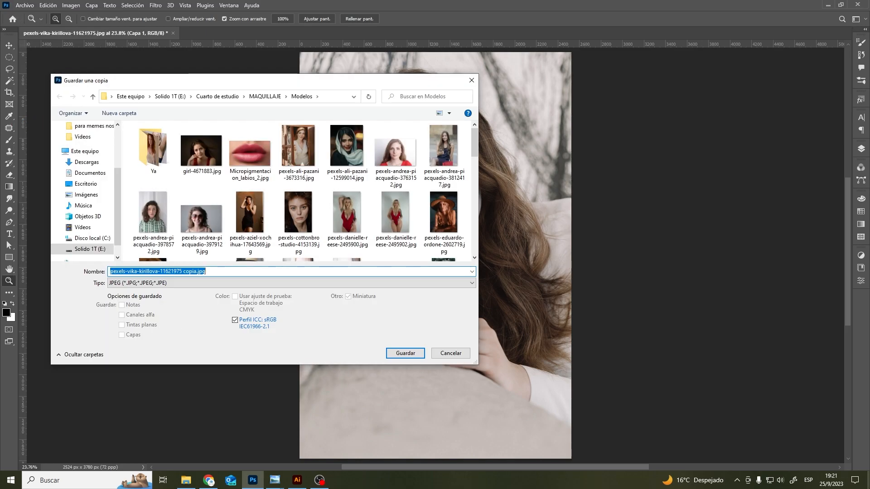